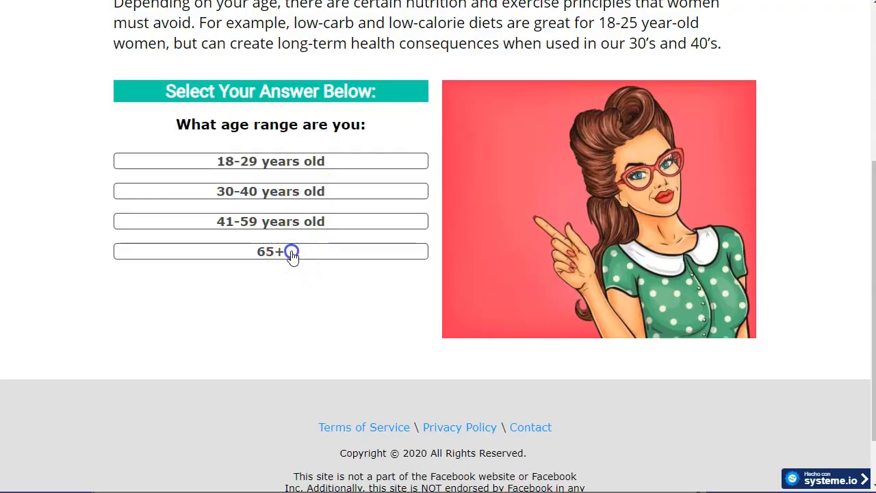
Step: Answer the age range question with 65+ and open the video instructions from the quiz results
{"action": "left_click", "coordinate": [291, 253]}
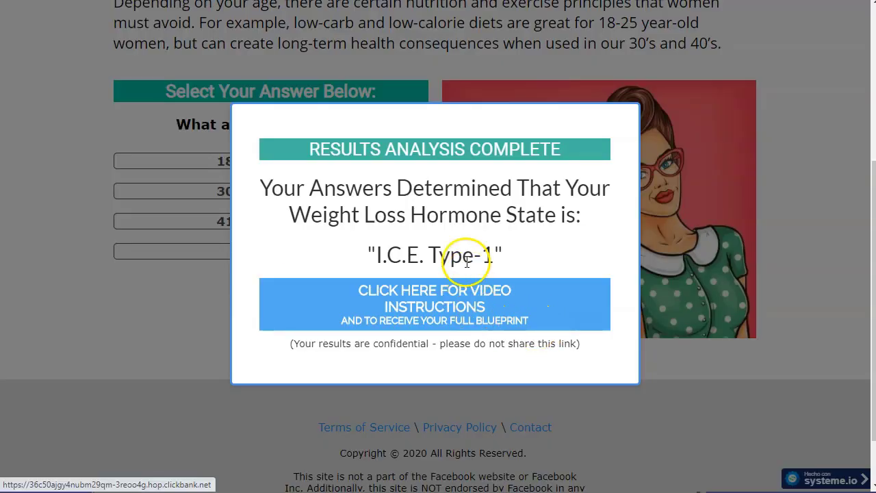
{"action": "left_click", "coordinate": [465, 306]}
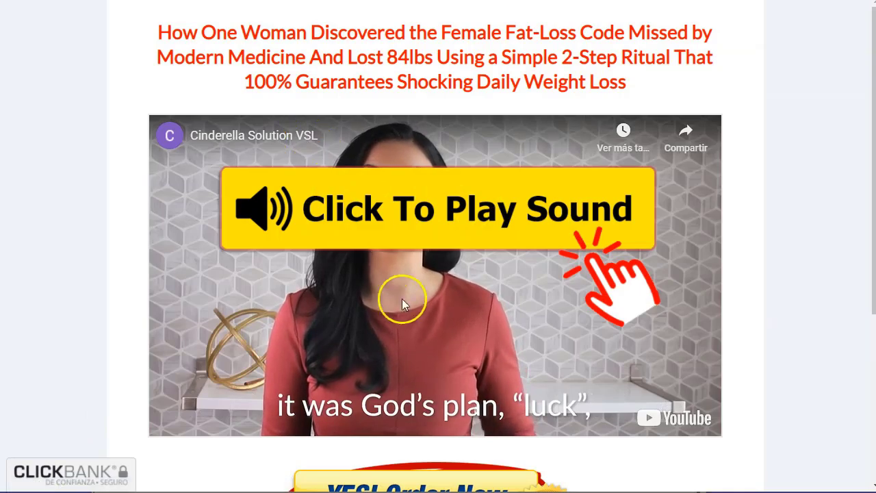
{"action": "mouse_move", "coordinate": [622, 2]}
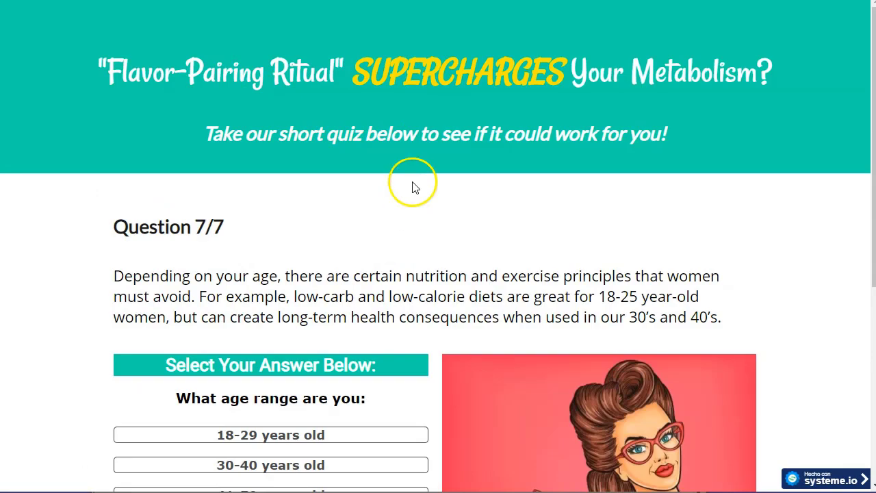
Step: Look over the Question 7/7 quiz page, from its headline through the age answers to the footer
{"action": "scroll", "coordinate": [512, 311], "scroll_direction": "down", "scroll_amount": 5}
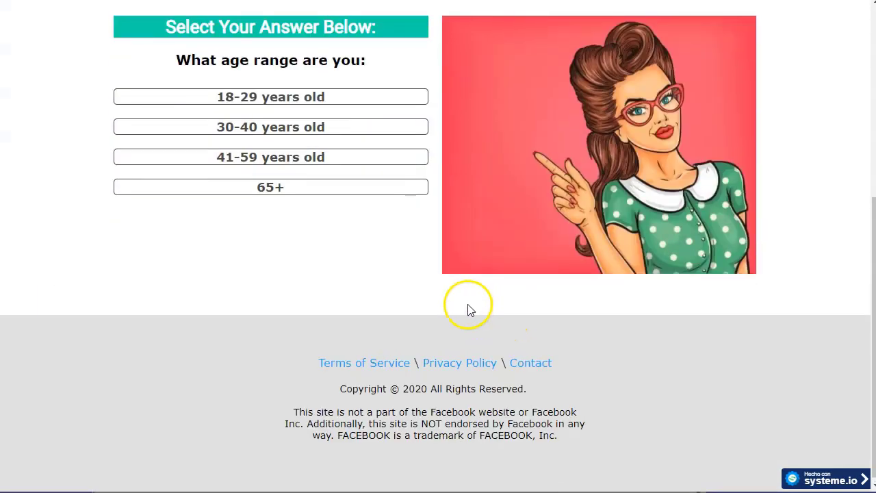
{"action": "scroll", "coordinate": [469, 307], "scroll_direction": "up", "scroll_amount": 4}
{"action": "scroll", "coordinate": [467, 304], "scroll_direction": "up", "scroll_amount": 1}
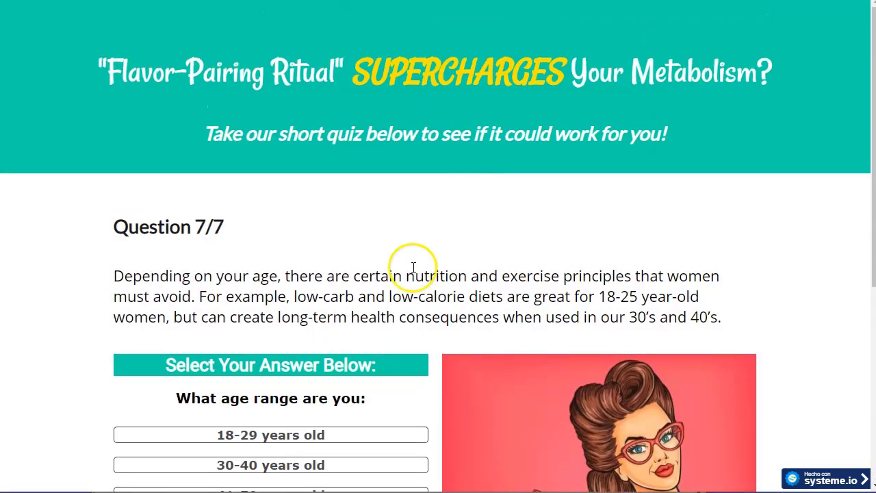
{"action": "scroll", "coordinate": [414, 267], "scroll_direction": "down", "scroll_amount": 2}
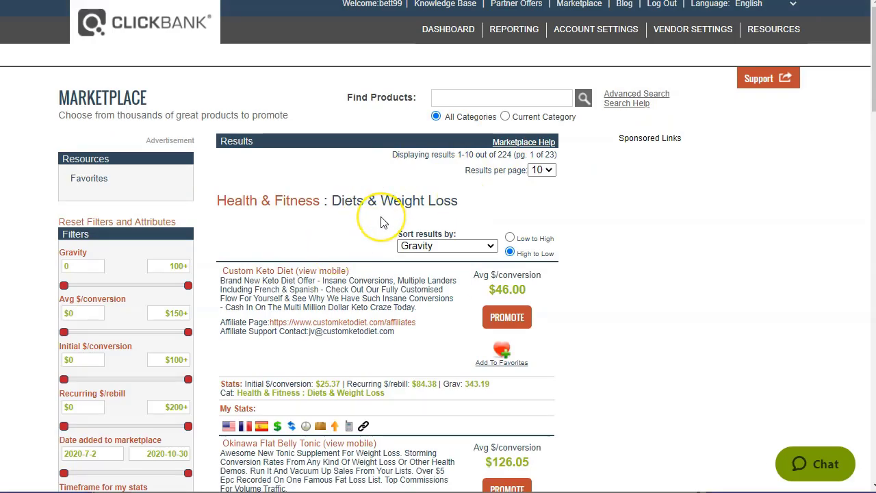
Step: Browse the Diets & Weight Loss offers sorted by gravity in the ClickBank marketplace
{"action": "scroll", "coordinate": [382, 219], "scroll_direction": "down", "scroll_amount": 3}
{"action": "scroll", "coordinate": [326, 336], "scroll_direction": "down", "scroll_amount": 5}
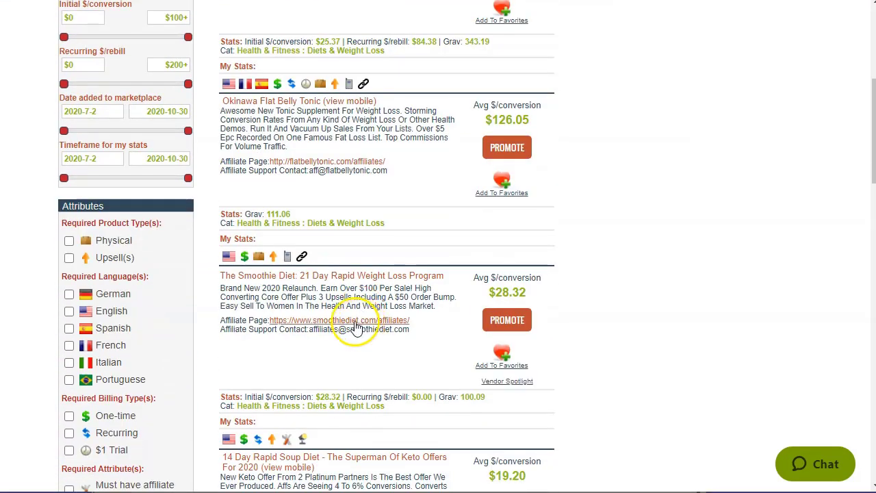
{"action": "scroll", "coordinate": [313, 427], "scroll_direction": "down", "scroll_amount": 2}
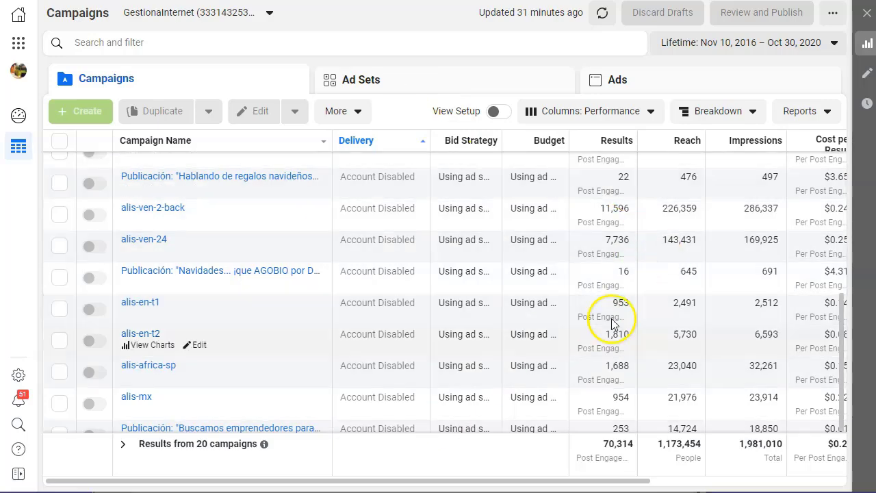
Step: Examine the amount spent on each campaign and the total spent across all campaigns in Facebook Ads Manager
{"action": "left_click_drag", "start_coordinate": [595, 481], "coordinate": [613, 481]}
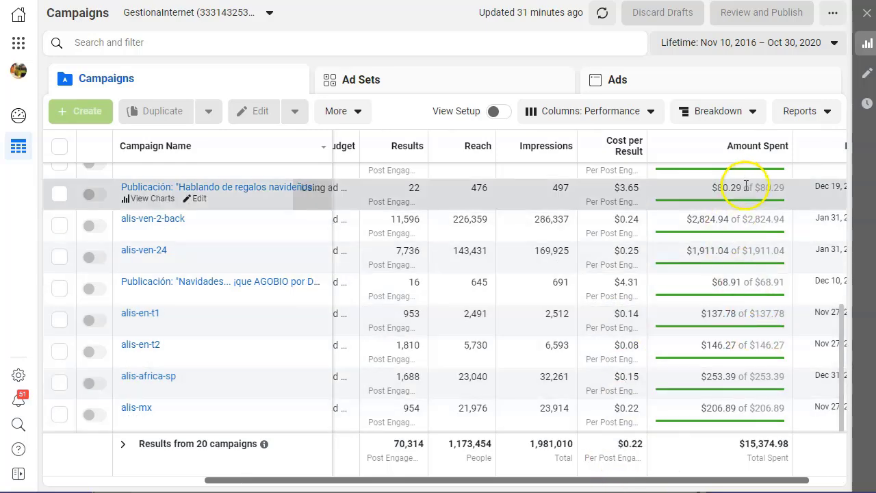
{"action": "scroll", "coordinate": [734, 295], "scroll_direction": "up", "scroll_amount": 3}
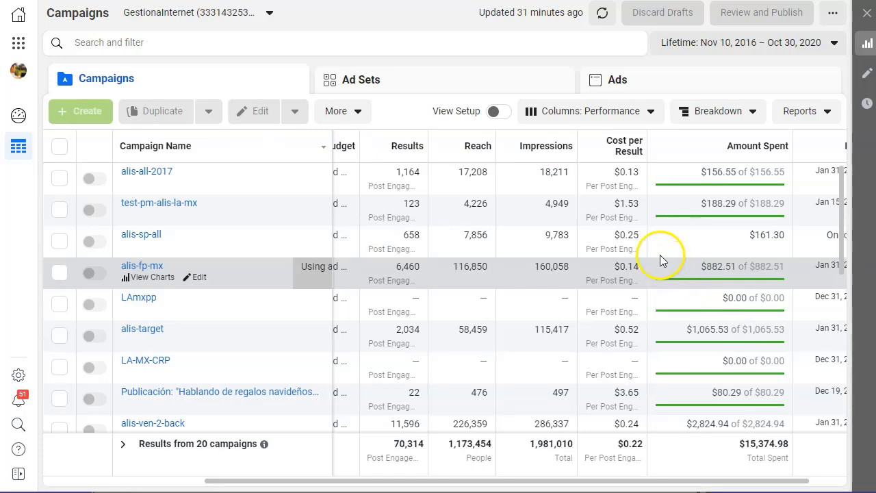
{"action": "scroll", "coordinate": [691, 277], "scroll_direction": "down", "scroll_amount": 4}
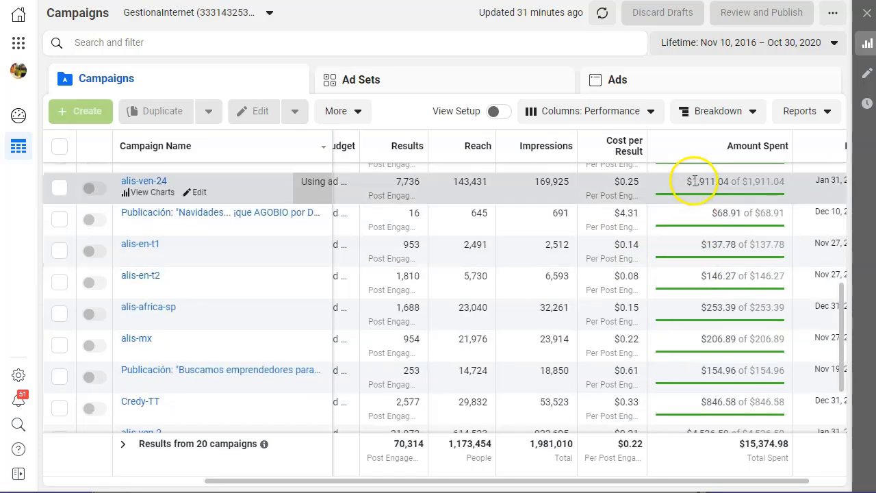
{"action": "scroll", "coordinate": [695, 328], "scroll_direction": "down", "scroll_amount": 2}
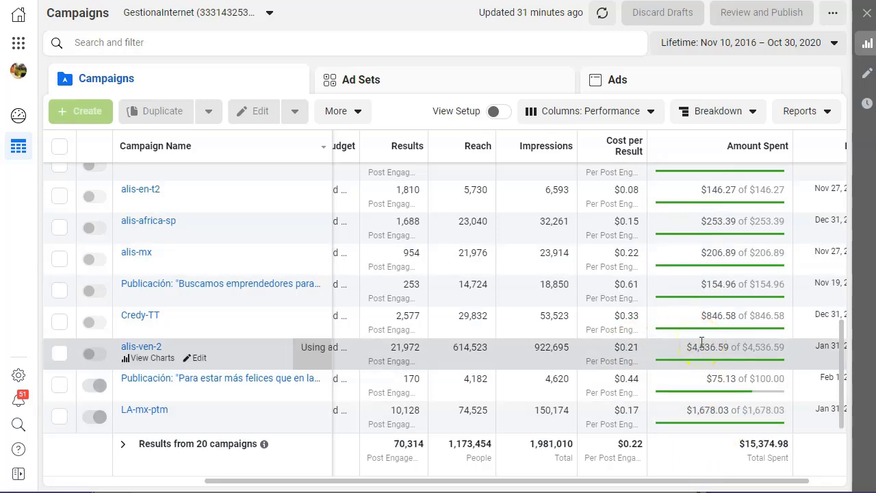
{"action": "left_click_drag", "start_coordinate": [736, 443], "coordinate": [792, 456]}
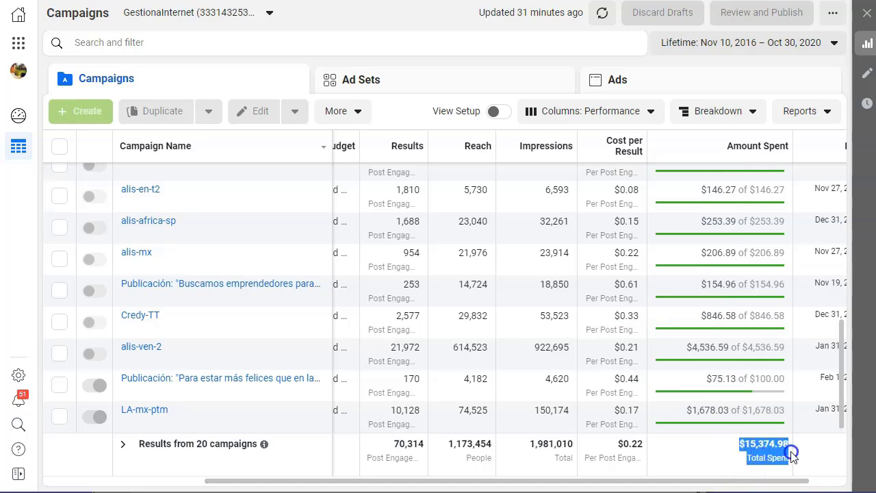
{"action": "left_click", "coordinate": [715, 453]}
{"action": "scroll", "coordinate": [688, 284], "scroll_direction": "up", "scroll_amount": 8}
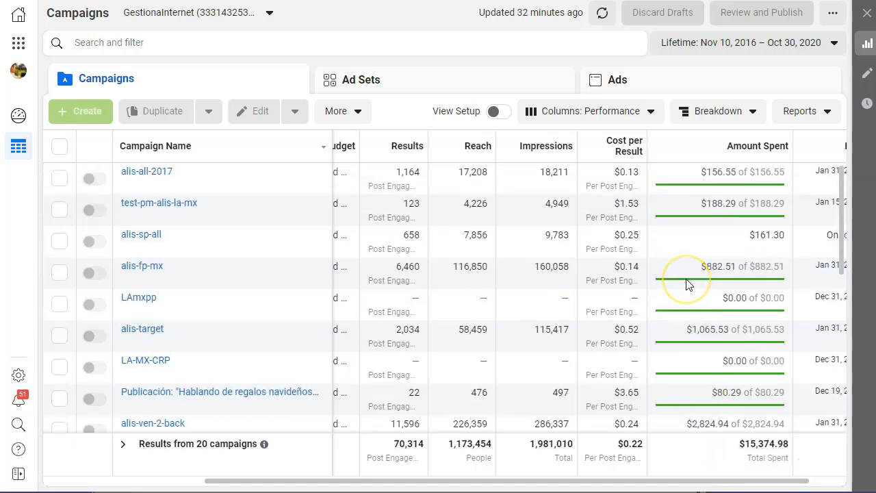
Step: Compare the account's campaign, ad set and ad levels, ending on the campaign list
{"action": "left_click", "coordinate": [272, 208]}
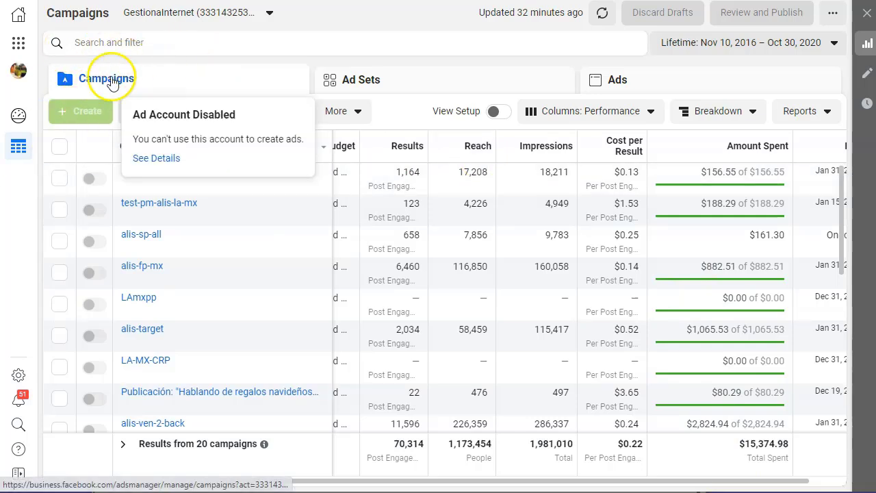
{"action": "left_click", "coordinate": [383, 81]}
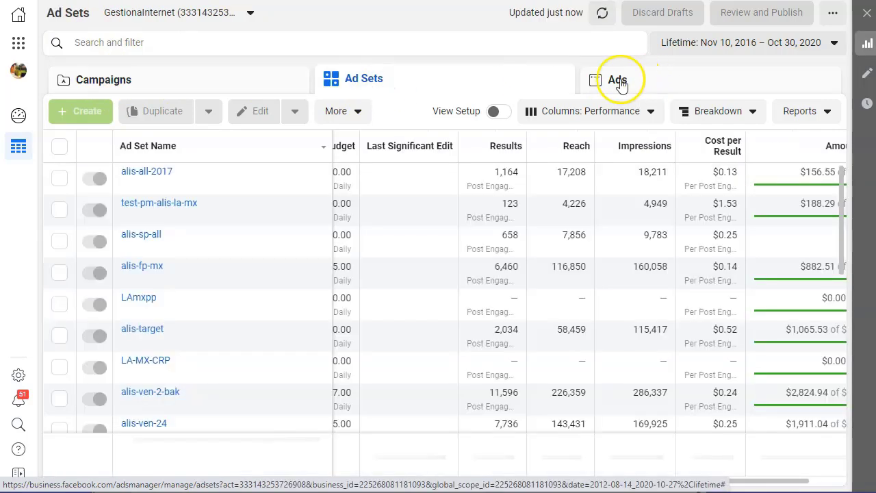
{"action": "left_click", "coordinate": [618, 81]}
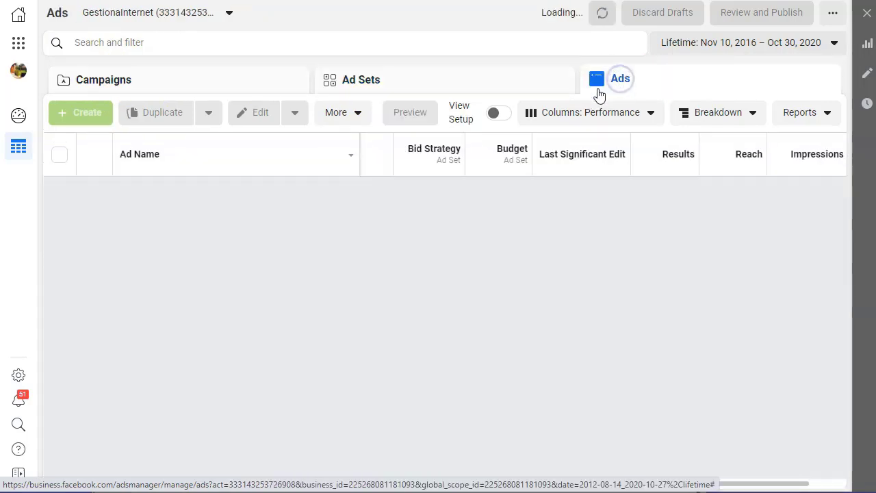
{"action": "left_click", "coordinate": [197, 79]}
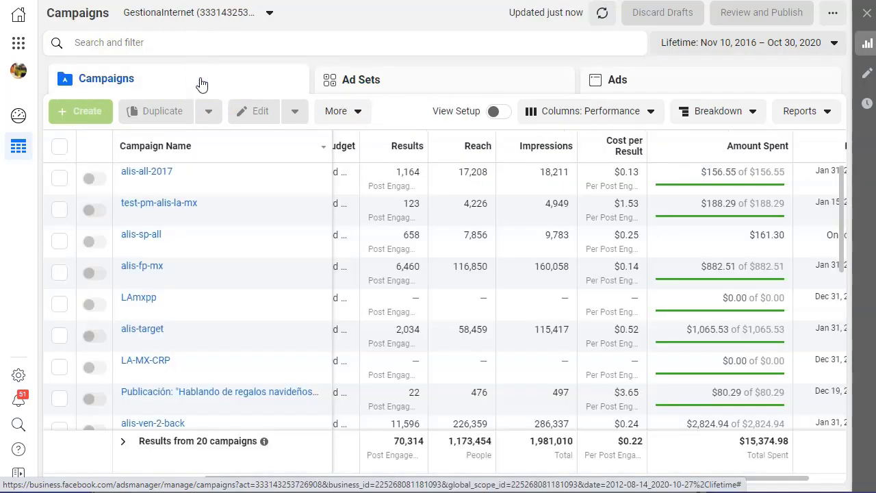
{"action": "left_click", "coordinate": [221, 241]}
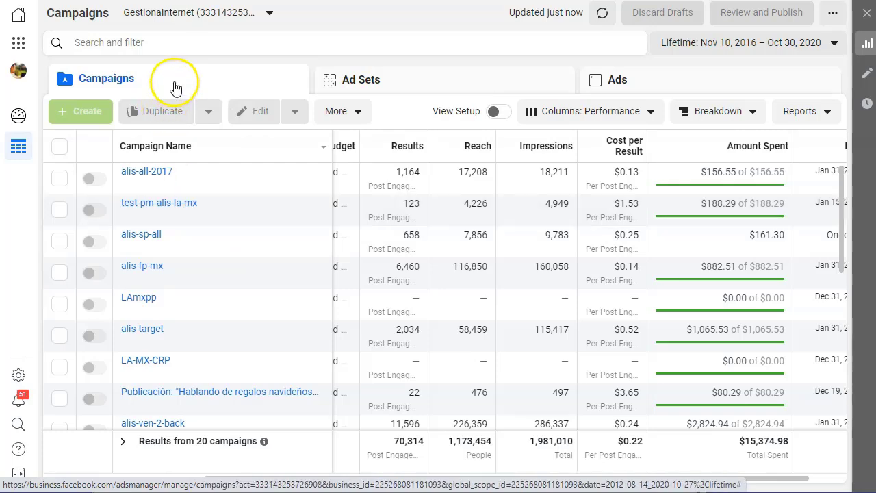
{"action": "left_click", "coordinate": [363, 80]}
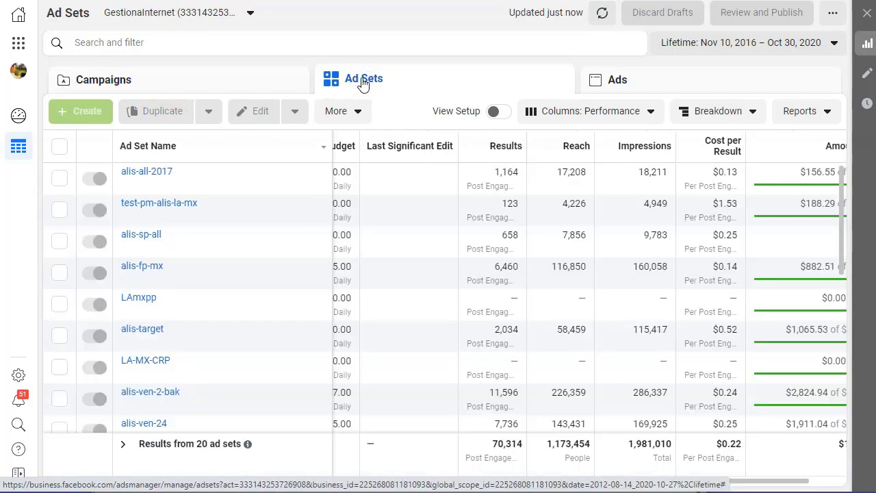
{"action": "left_click", "coordinate": [643, 80]}
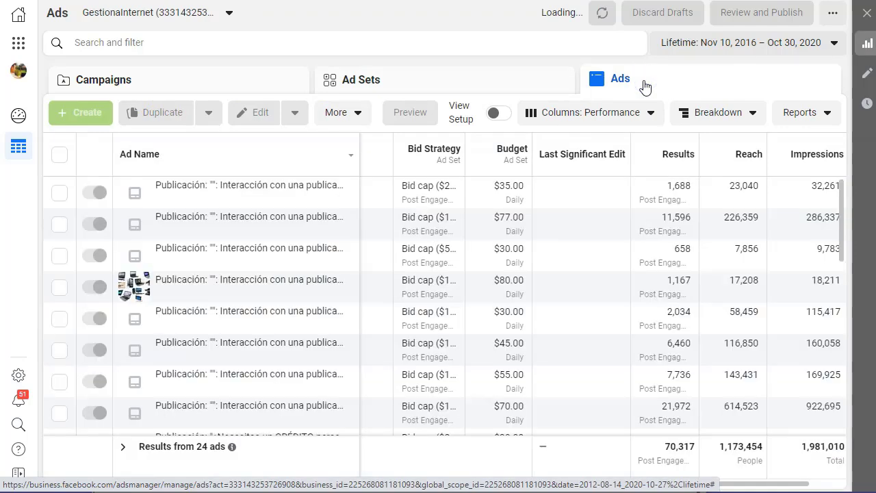
{"action": "left_click", "coordinate": [146, 82]}
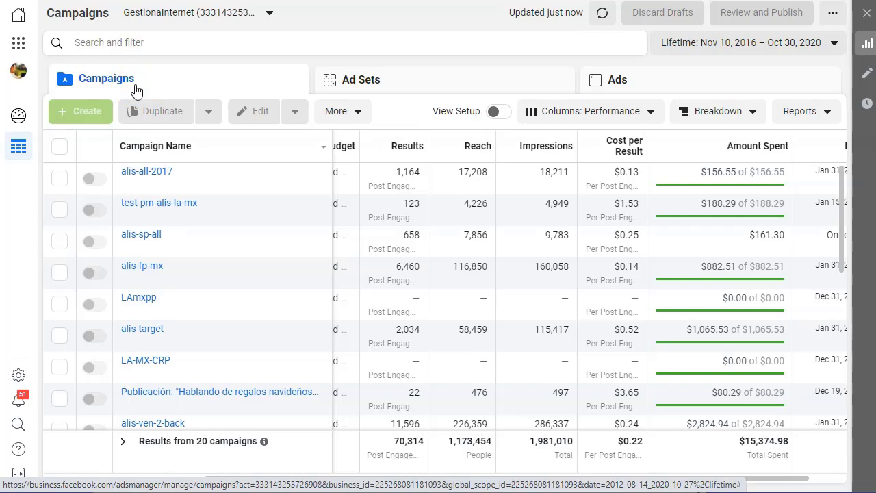
{"action": "mouse_move", "coordinate": [90, 111]}
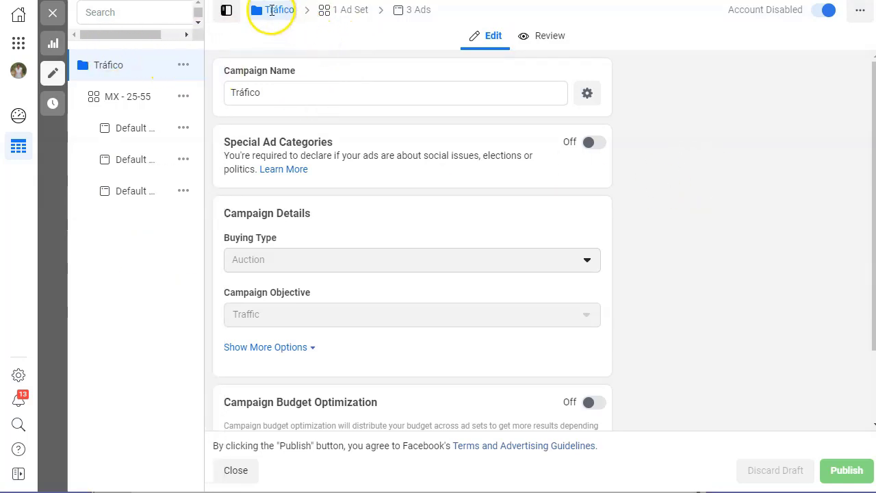
Step: Hide the campaign structure tree and rename the Tráfico campaign as cinderella-1
{"action": "left_click", "coordinate": [226, 13]}
{"action": "left_click", "coordinate": [134, 13]}
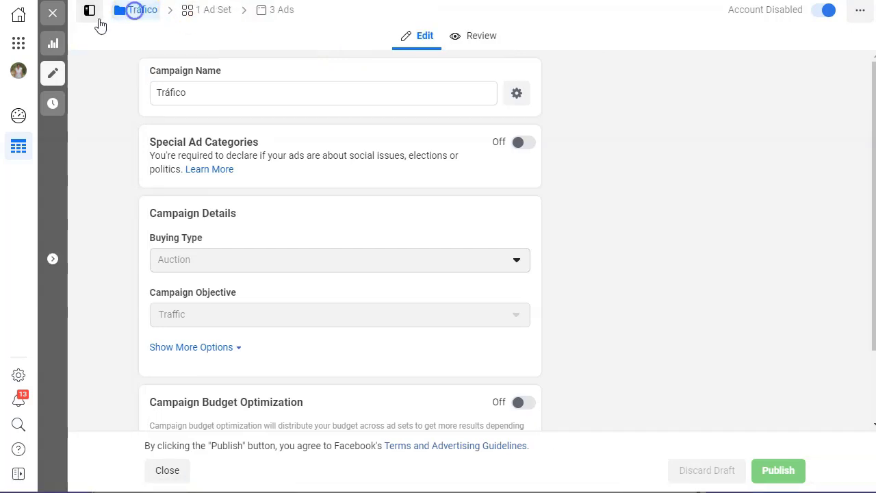
{"action": "double_click", "coordinate": [207, 94]}
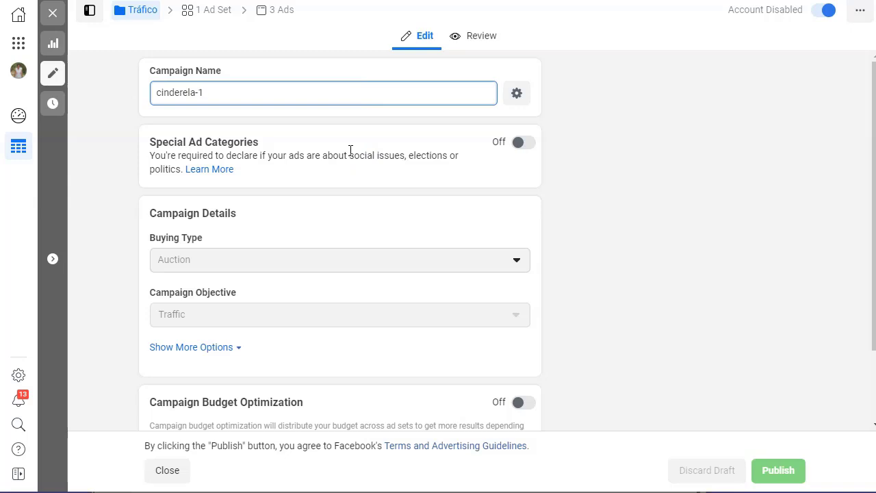
{"action": "left_click", "coordinate": [166, 92]}
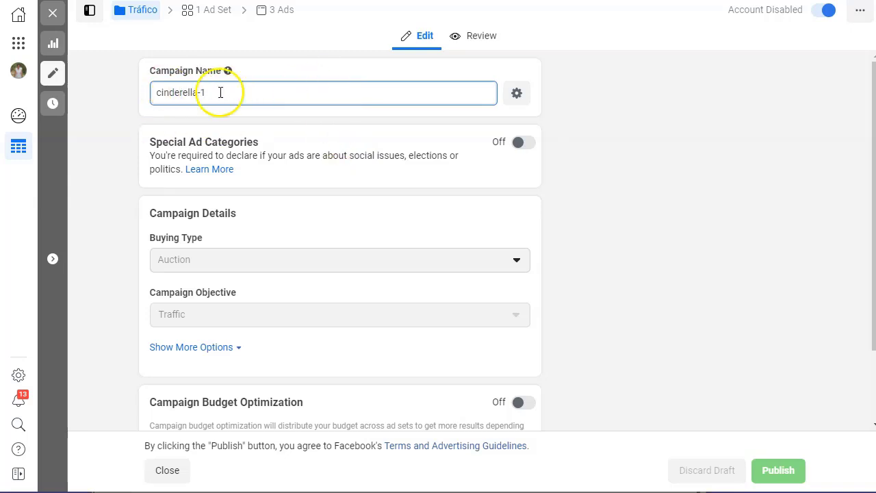
{"action": "left_click", "coordinate": [256, 226]}
Step: Review the campaign's buying type, Traffic objective and additional spending limit option
{"action": "scroll", "coordinate": [162, 211], "scroll_direction": "down", "scroll_amount": 1}
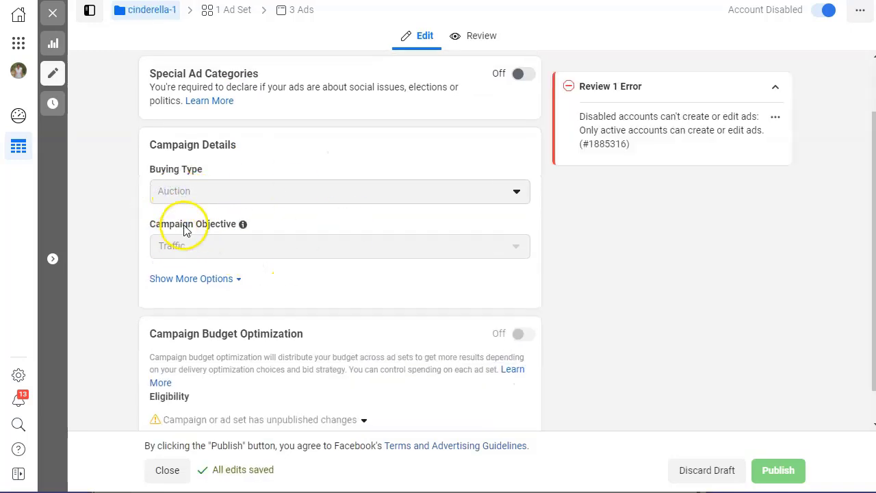
{"action": "left_click", "coordinate": [196, 245]}
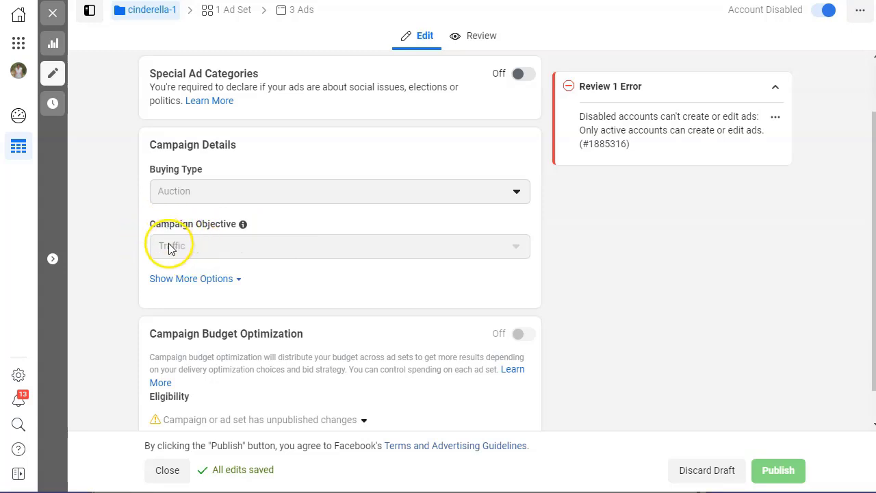
{"action": "left_click", "coordinate": [237, 279]}
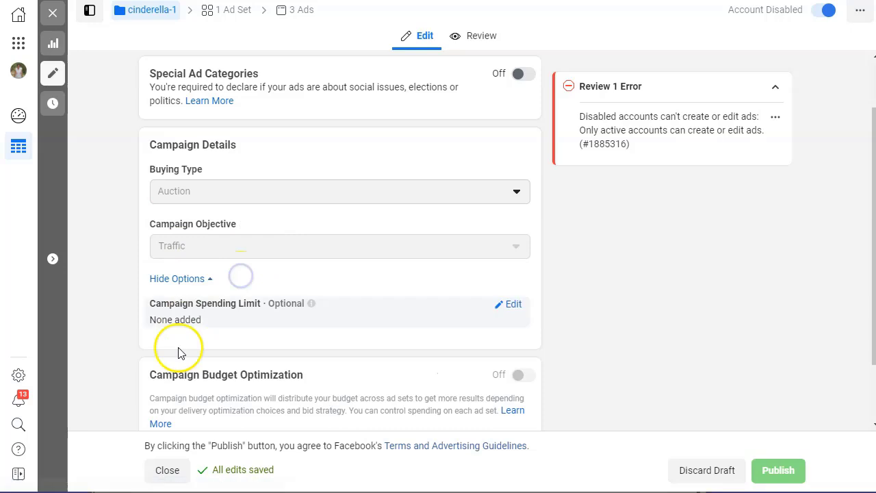
{"action": "left_click", "coordinate": [208, 278]}
{"action": "scroll", "coordinate": [274, 270], "scroll_direction": "up", "scroll_amount": 2}
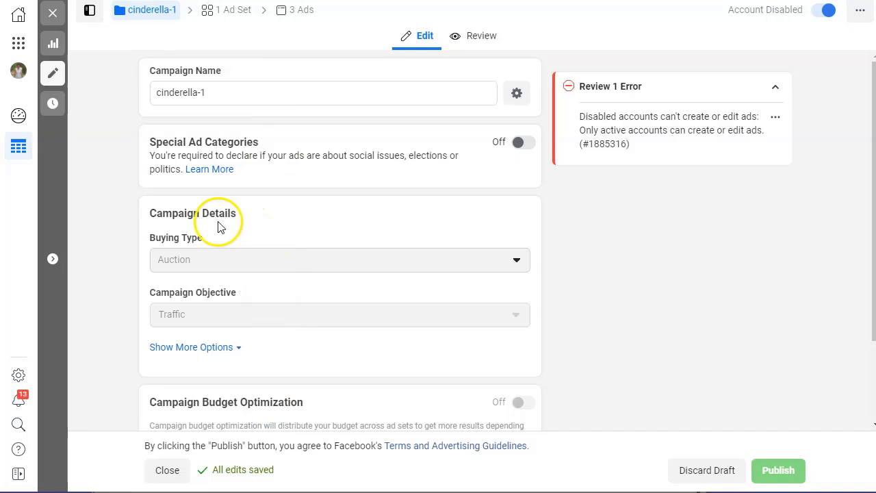
Step: Open the campaign's MX - 25-55 ad set and rename it as USA-18-65-yellow
{"action": "left_click", "coordinate": [239, 14]}
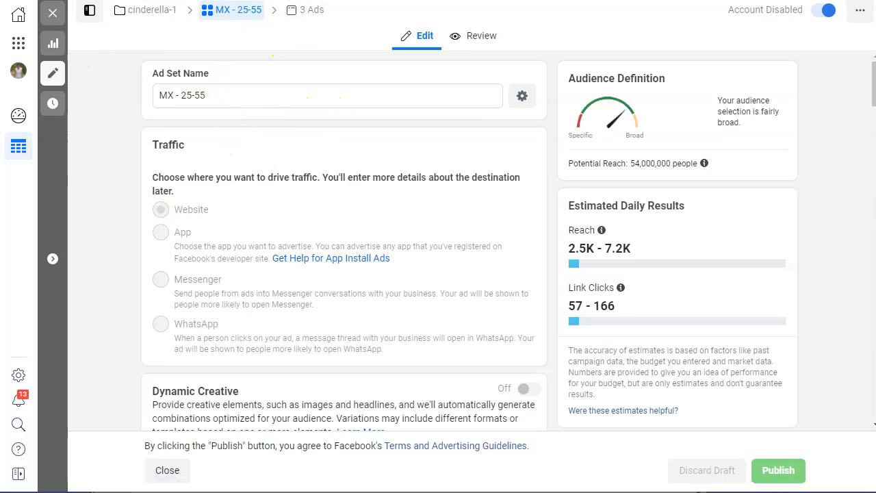
{"action": "left_click_drag", "start_coordinate": [216, 94], "coordinate": [167, 96]}
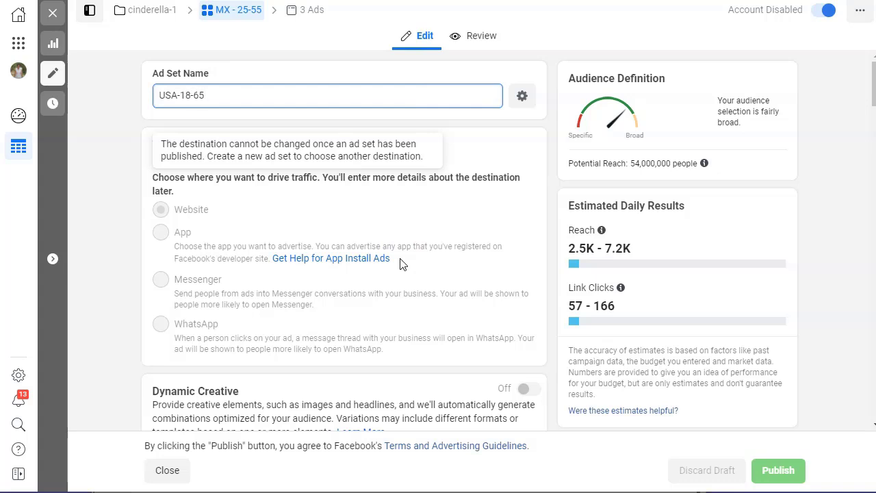
{"action": "type", "text": "USA-18-65-yellow"}
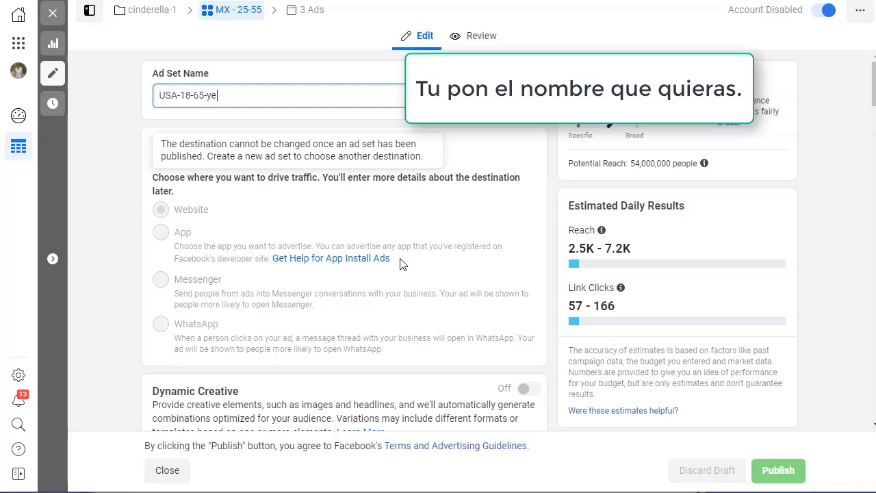
{"action": "left_click", "coordinate": [327, 79]}
{"action": "scroll", "coordinate": [297, 189], "scroll_direction": "down", "scroll_amount": 2}
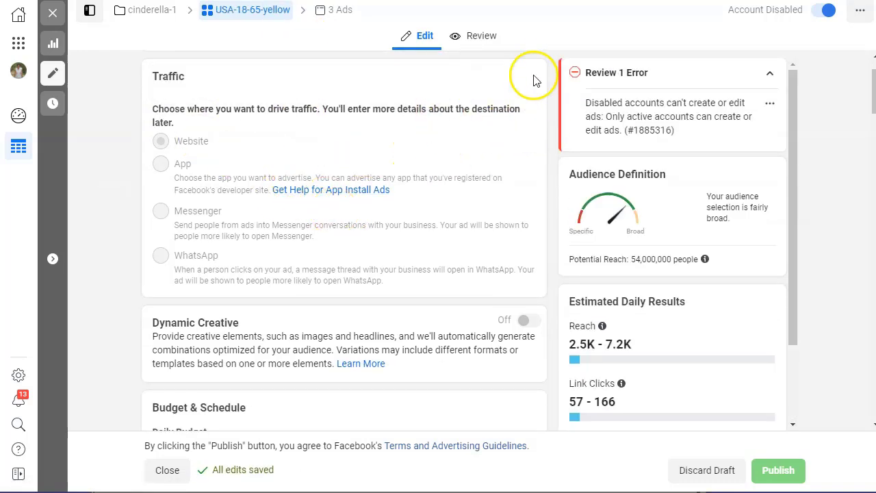
{"action": "scroll", "coordinate": [404, 155], "scroll_direction": "up", "scroll_amount": 2}
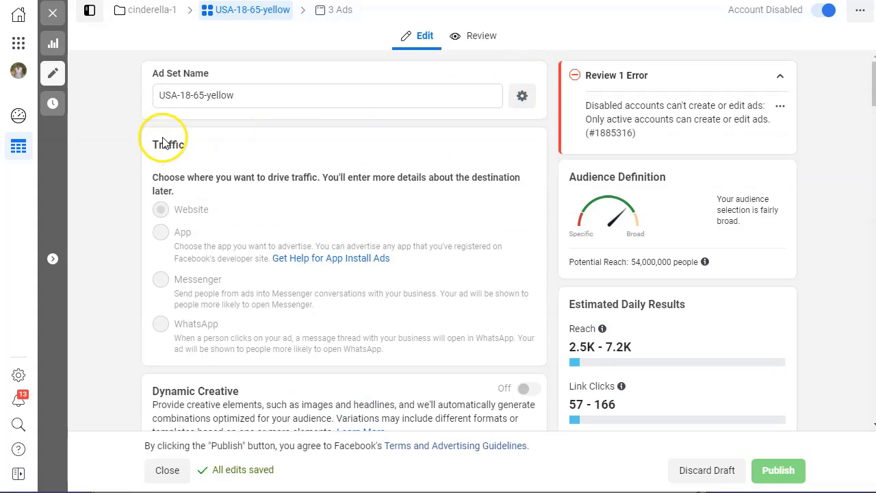
Step: Set the ad set's daily budget to ₹10, and raise it to ₹100
{"action": "mouse_move", "coordinate": [235, 210]}
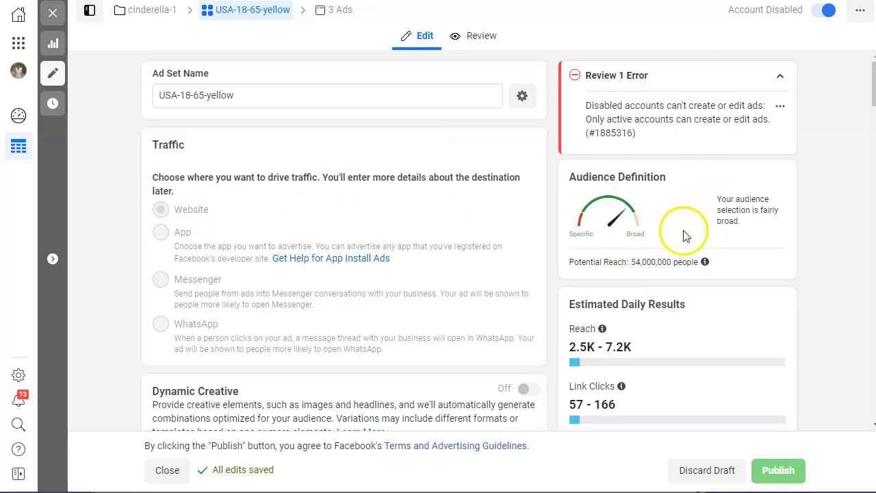
{"action": "scroll", "coordinate": [245, 239], "scroll_direction": "down", "scroll_amount": 4}
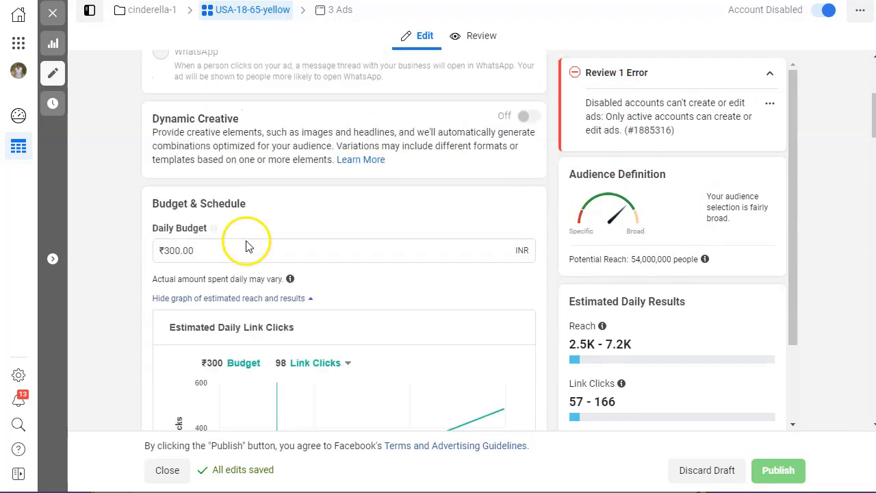
{"action": "left_click", "coordinate": [208, 250]}
{"action": "left_click_drag", "start_coordinate": [208, 250], "coordinate": [101, 269]}
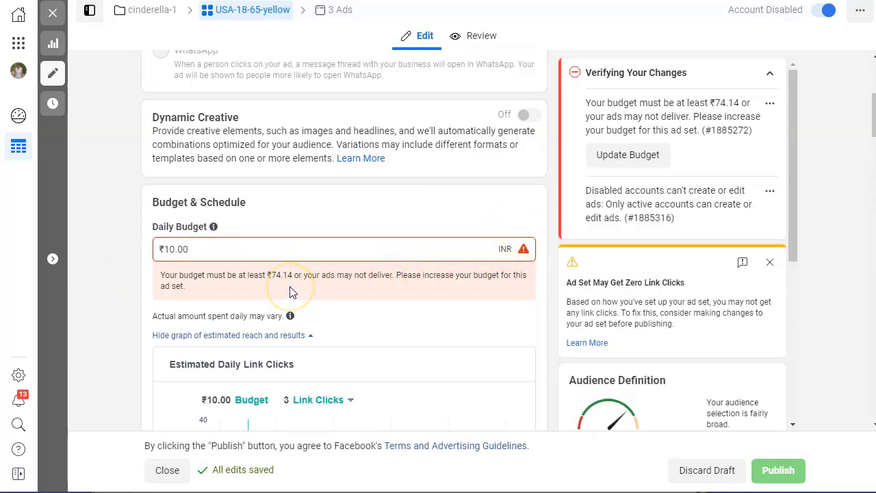
{"action": "left_click", "coordinate": [185, 249]}
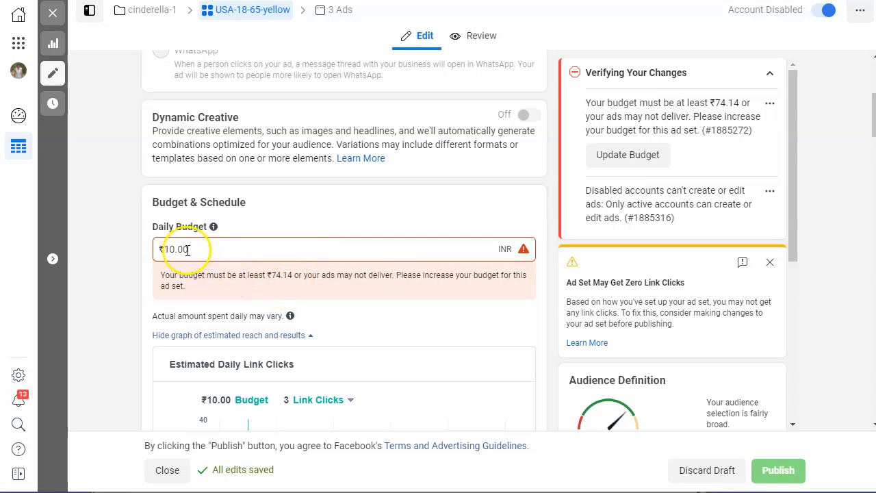
{"action": "type", "text": "0"}
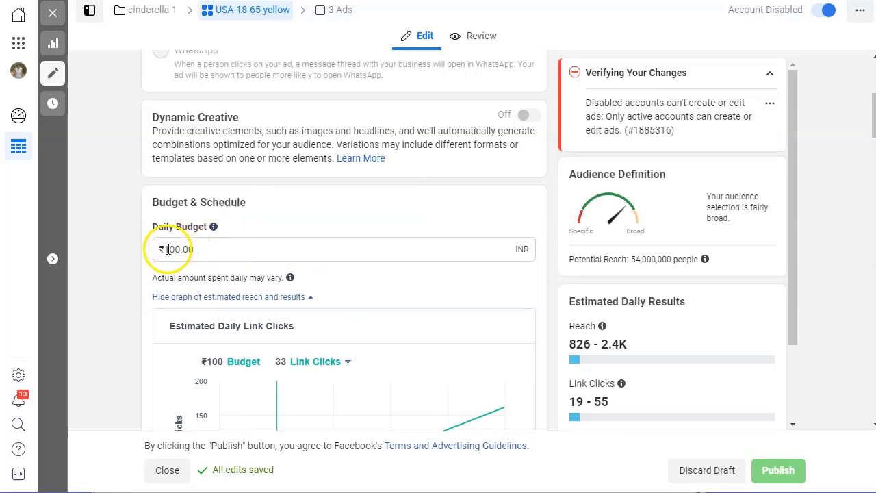
Step: Set the ad set's daily budget to ₹750
{"action": "left_click_drag", "start_coordinate": [163, 250], "coordinate": [189, 249]}
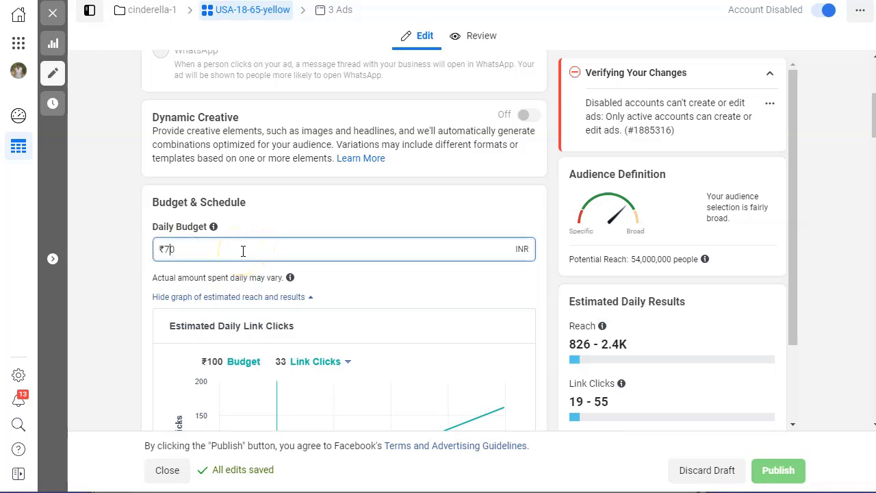
{"action": "key", "text": "BackSpace"}
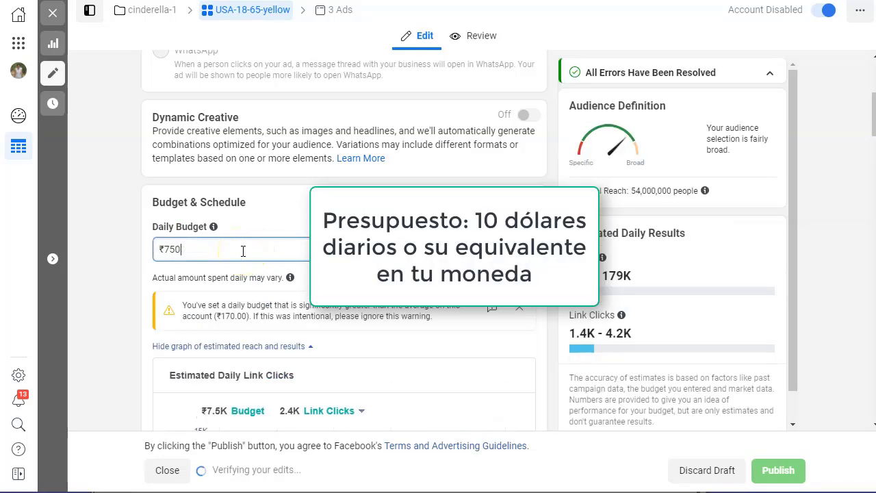
{"action": "left_click", "coordinate": [312, 248]}
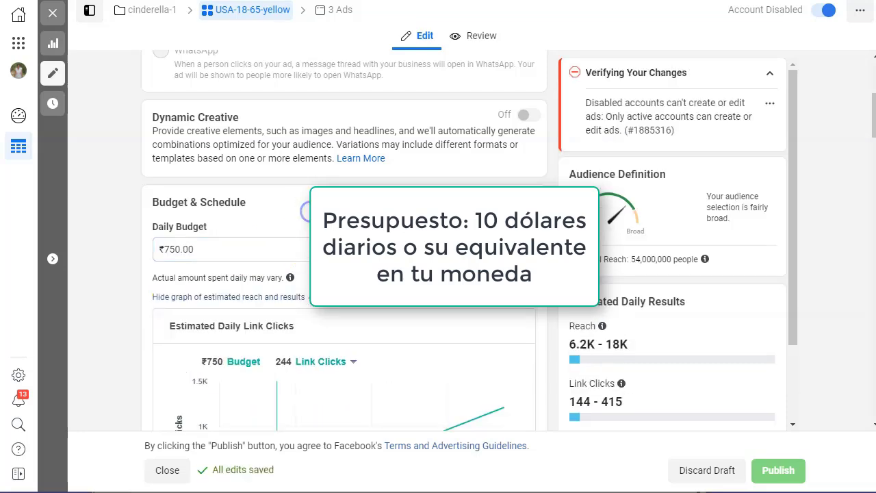
Step: Set the ad set's end date to November 30, 2020
{"action": "scroll", "coordinate": [479, 233], "scroll_direction": "up", "scroll_amount": 4}
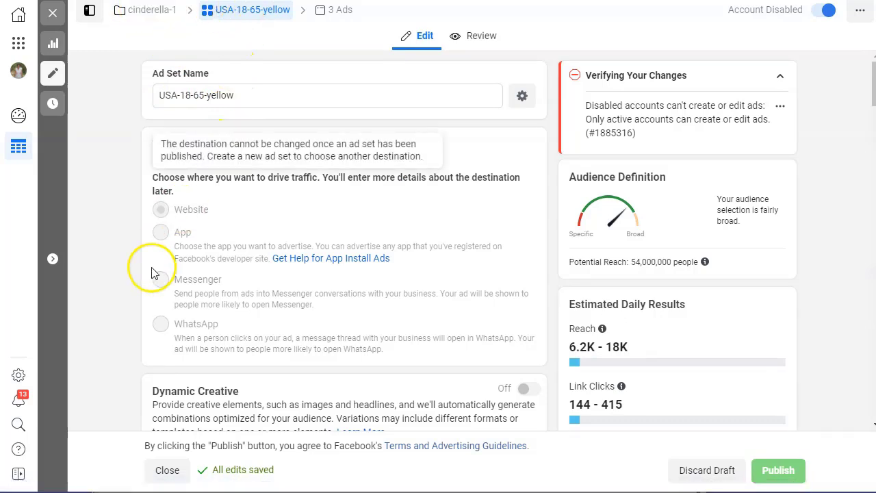
{"action": "scroll", "coordinate": [151, 281], "scroll_direction": "down", "scroll_amount": 4}
{"action": "scroll", "coordinate": [122, 317], "scroll_direction": "down", "scroll_amount": 5}
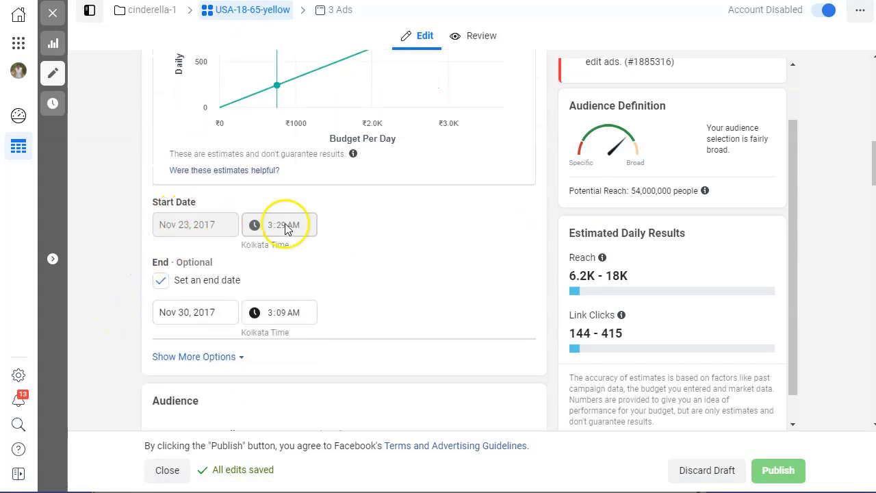
{"action": "left_click", "coordinate": [194, 231]}
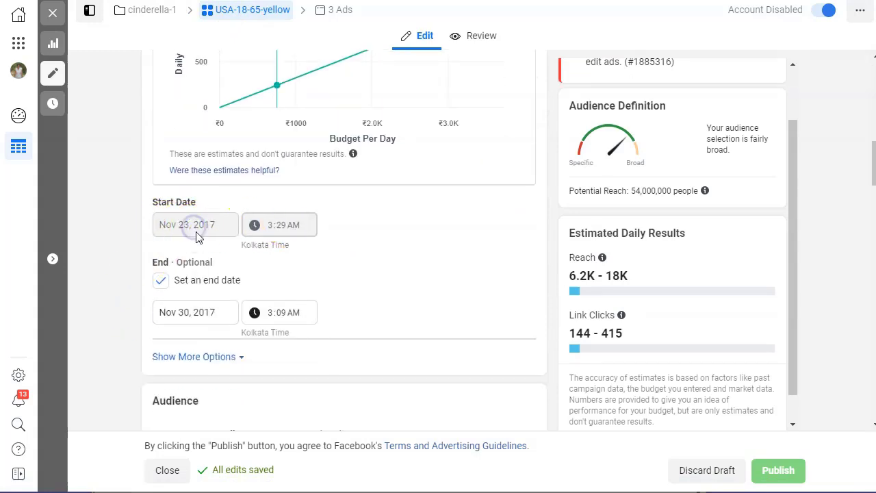
{"action": "left_click", "coordinate": [218, 312]}
{"action": "left_click", "coordinate": [303, 342]}
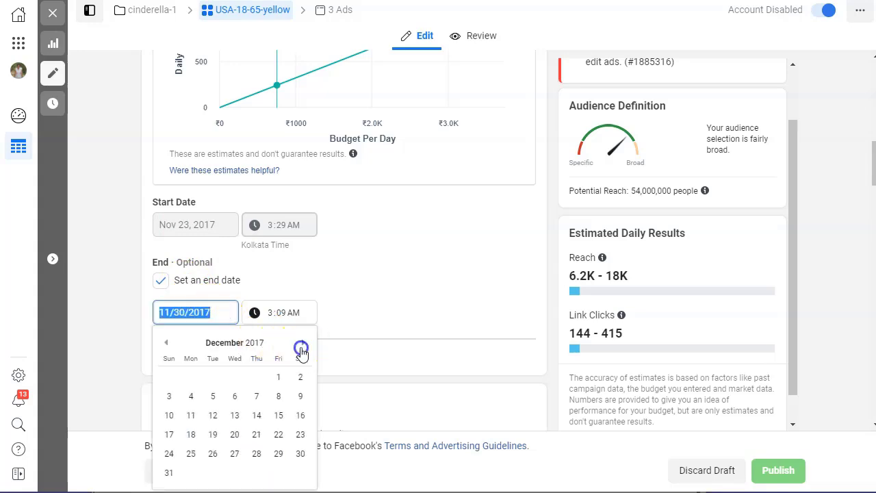
{"action": "left_click", "coordinate": [303, 342]}
{"action": "left_click", "coordinate": [303, 342]}
{"action": "left_click", "coordinate": [303, 343]}
{"action": "left_click", "coordinate": [303, 344]}
{"action": "left_click", "coordinate": [303, 343]}
{"action": "left_click", "coordinate": [304, 343]}
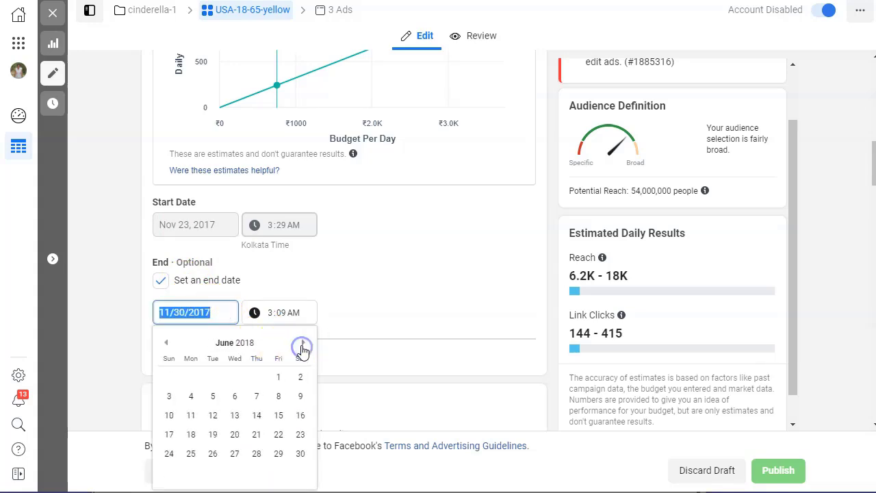
{"action": "left_click", "coordinate": [303, 344]}
{"action": "left_click", "coordinate": [303, 343]}
{"action": "left_click", "coordinate": [303, 343]}
{"action": "left_click", "coordinate": [303, 343]}
{"action": "left_click", "coordinate": [303, 344]}
{"action": "left_click", "coordinate": [302, 344]}
{"action": "left_click", "coordinate": [302, 344]}
{"action": "left_click", "coordinate": [301, 345]}
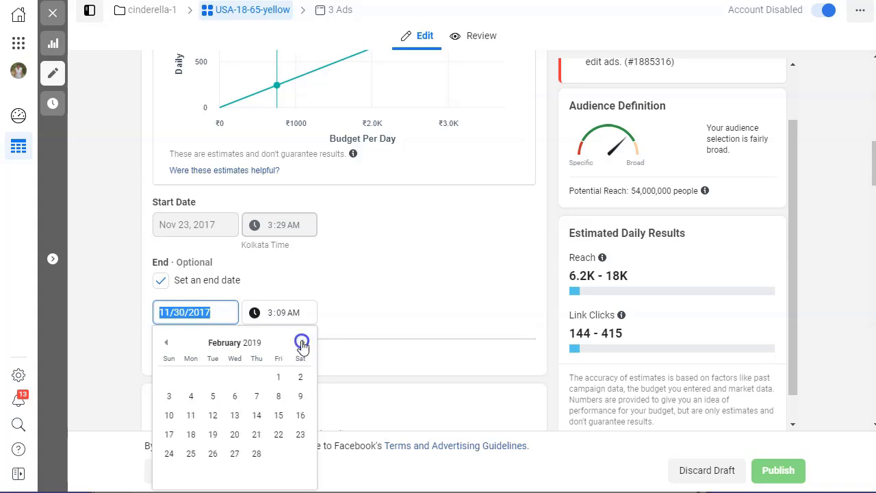
{"action": "left_click", "coordinate": [301, 344]}
{"action": "left_click", "coordinate": [301, 344]}
{"action": "left_click", "coordinate": [302, 344]}
{"action": "left_click", "coordinate": [302, 344]}
{"action": "left_click", "coordinate": [302, 344]}
{"action": "left_click", "coordinate": [301, 344]}
{"action": "left_click", "coordinate": [302, 344]}
{"action": "left_click", "coordinate": [302, 344]}
{"action": "left_click", "coordinate": [302, 345]}
{"action": "left_click", "coordinate": [302, 344]}
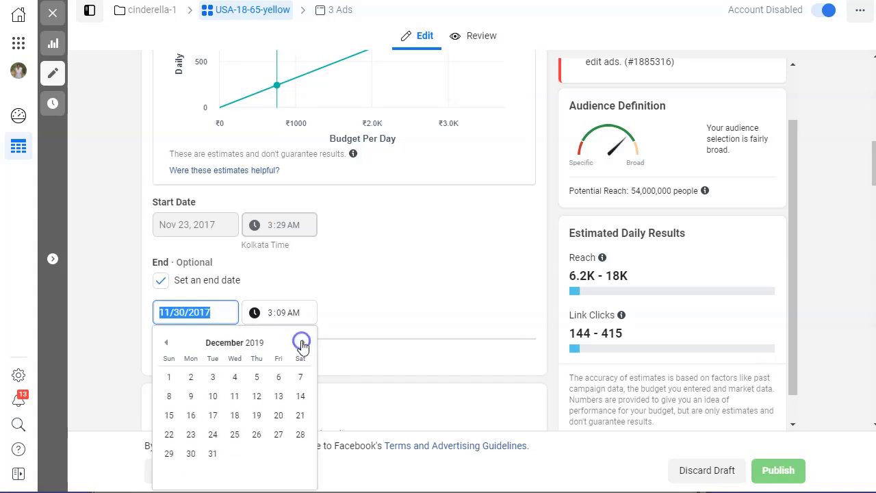
{"action": "left_click", "coordinate": [302, 345]}
{"action": "left_click", "coordinate": [302, 344]}
{"action": "left_click", "coordinate": [301, 344]}
{"action": "left_click", "coordinate": [302, 345]}
{"action": "left_click", "coordinate": [302, 345]}
{"action": "left_click", "coordinate": [301, 344]}
{"action": "left_click", "coordinate": [301, 344]}
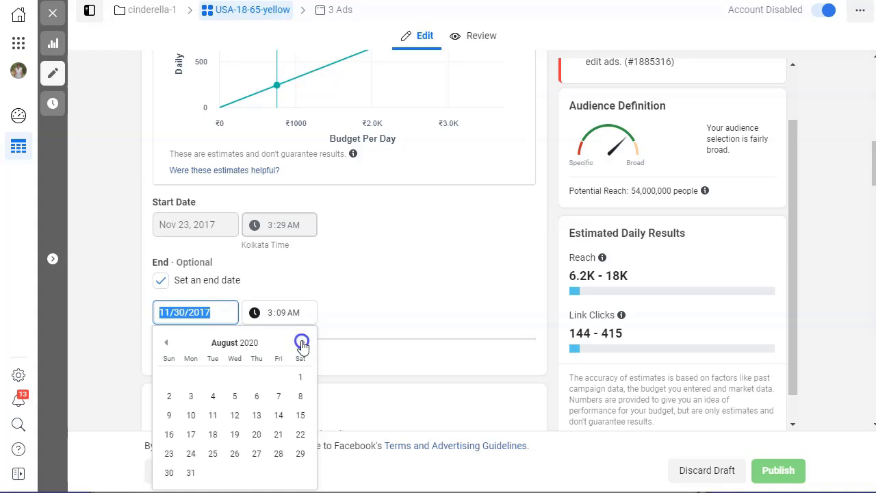
{"action": "left_click", "coordinate": [302, 344]}
{"action": "left_click", "coordinate": [302, 344]}
{"action": "left_click", "coordinate": [302, 344]}
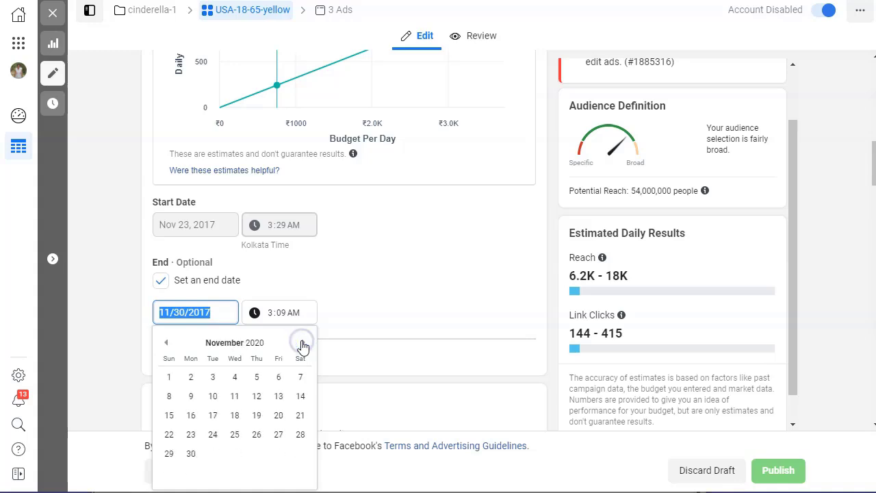
{"action": "left_click", "coordinate": [190, 455]}
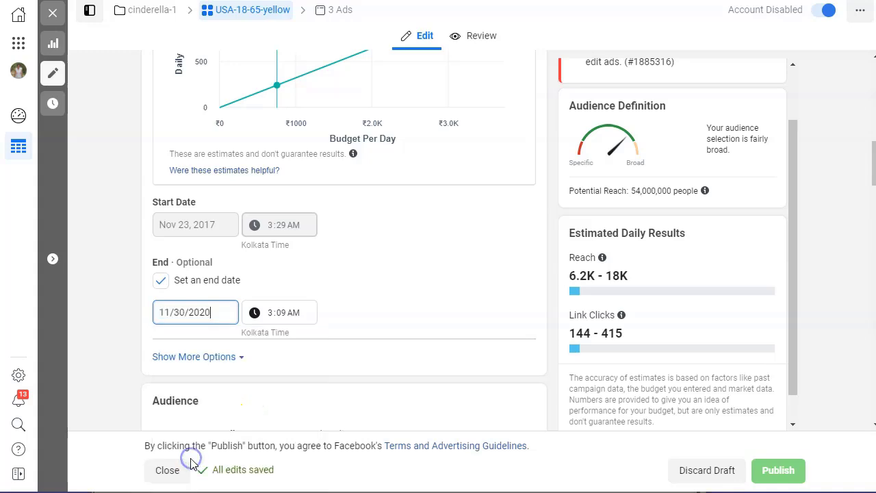
{"action": "left_click", "coordinate": [282, 311]}
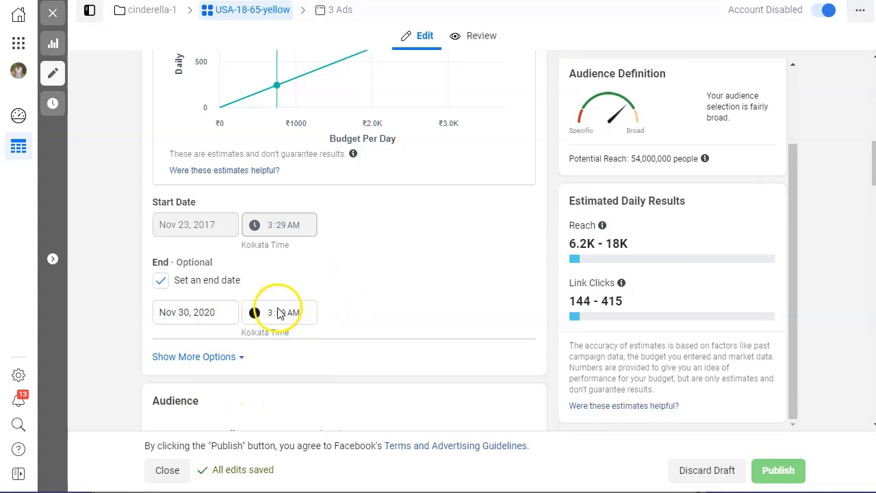
Step: Check the ad scheduling setting among the additional budget and schedule options, and collapse them again
{"action": "scroll", "coordinate": [336, 297], "scroll_direction": "down", "scroll_amount": 2}
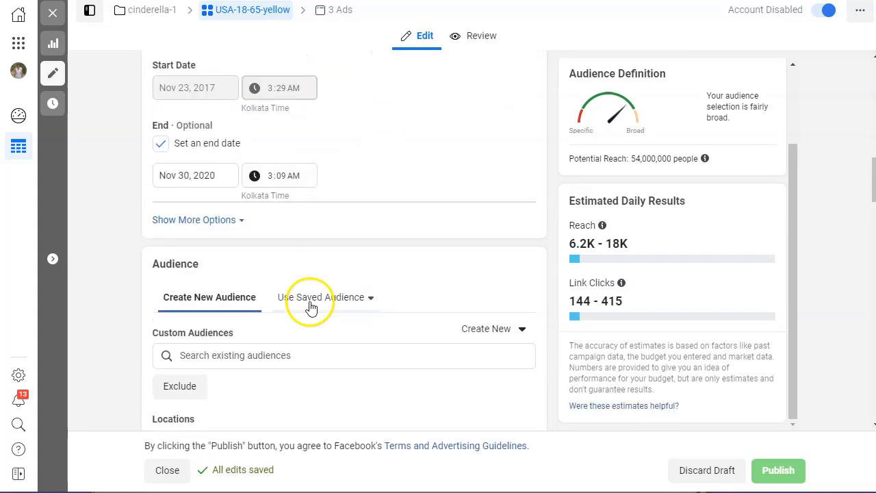
{"action": "left_click", "coordinate": [224, 219]}
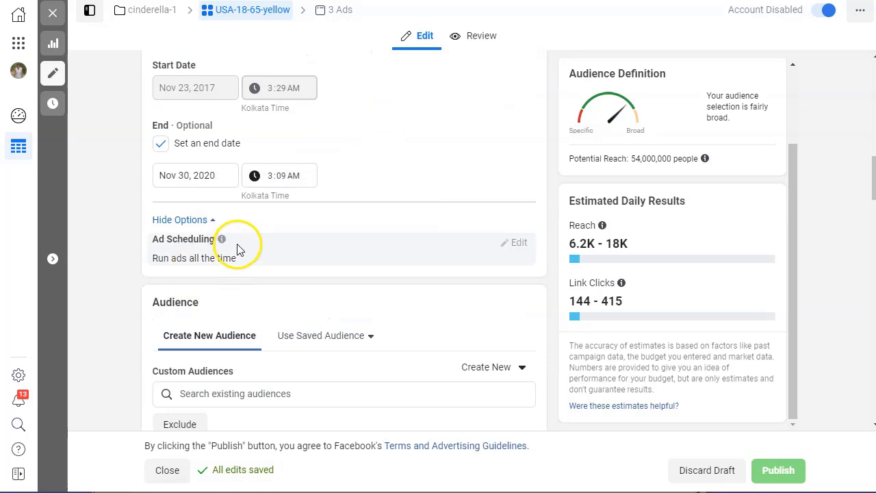
{"action": "left_click", "coordinate": [198, 222]}
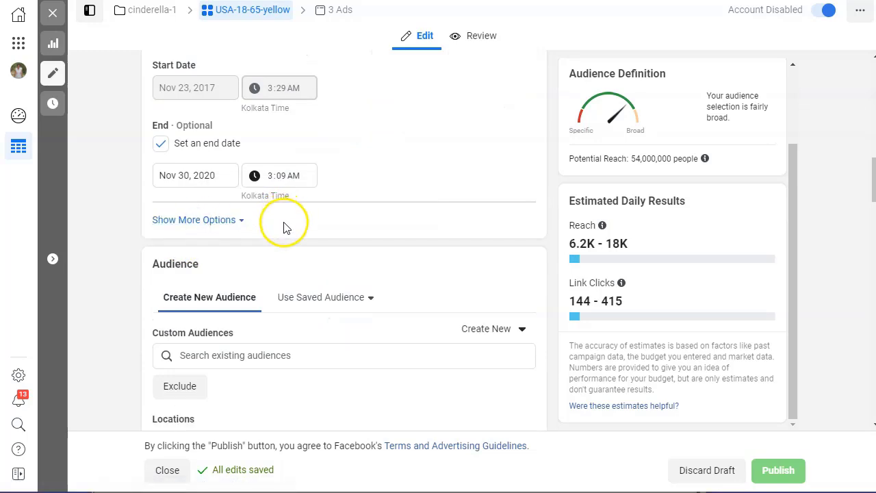
Step: Remove Mexico from the audience locations and target people living in this location
{"action": "scroll", "coordinate": [281, 219], "scroll_direction": "down", "scroll_amount": 3}
{"action": "mouse_move", "coordinate": [171, 130]}
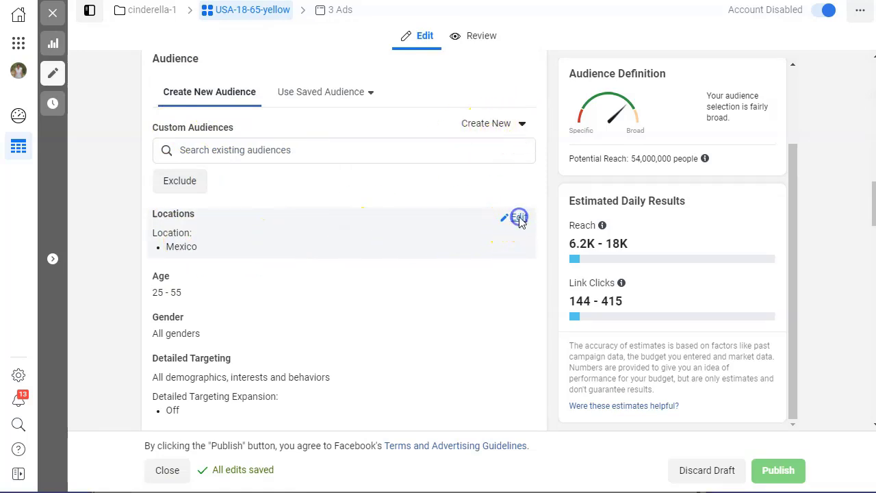
{"action": "left_click", "coordinate": [519, 217]}
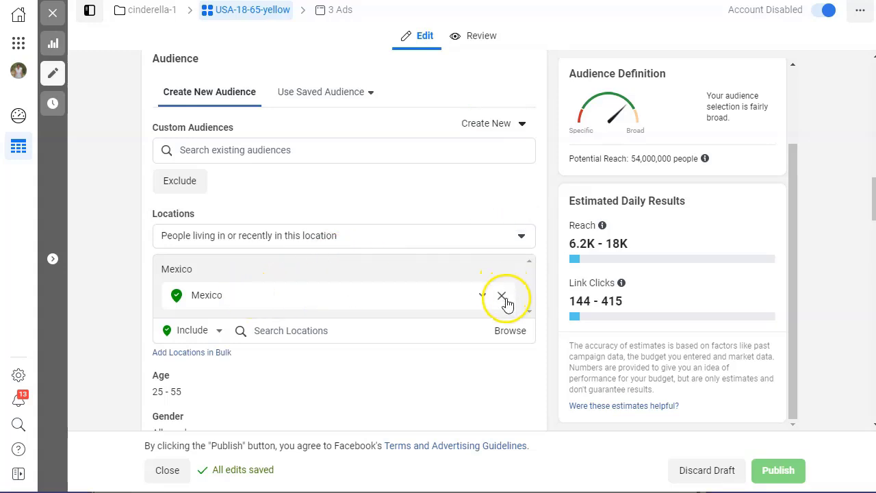
{"action": "left_click", "coordinate": [503, 296]}
{"action": "left_click", "coordinate": [301, 283]}
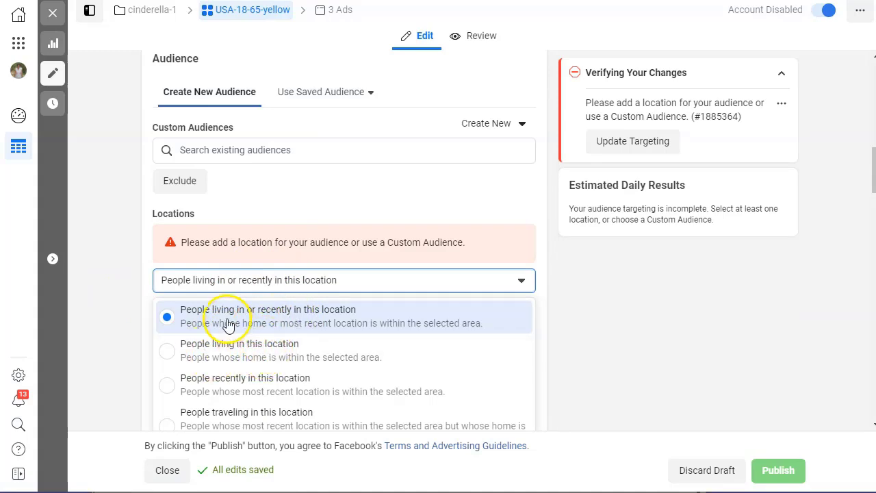
{"action": "left_click", "coordinate": [266, 352]}
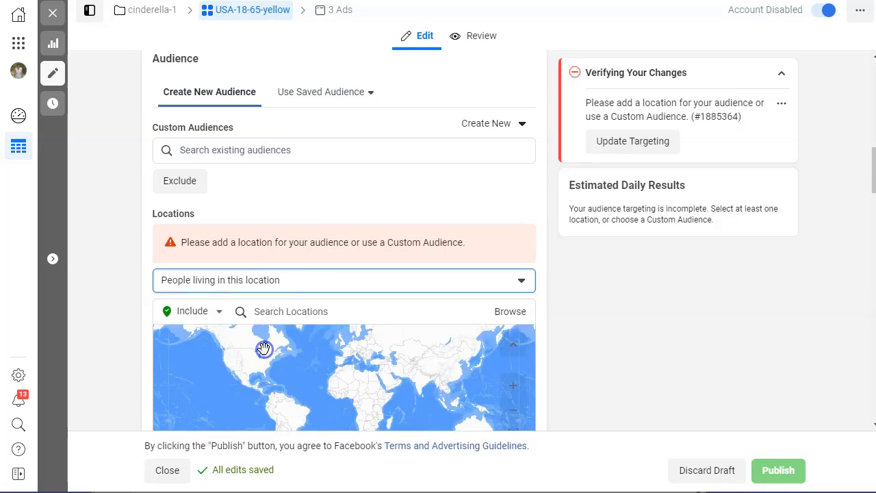
Step: Find and include United States as the audience location
{"action": "left_click", "coordinate": [318, 311]}
{"action": "type", "text": "united"}
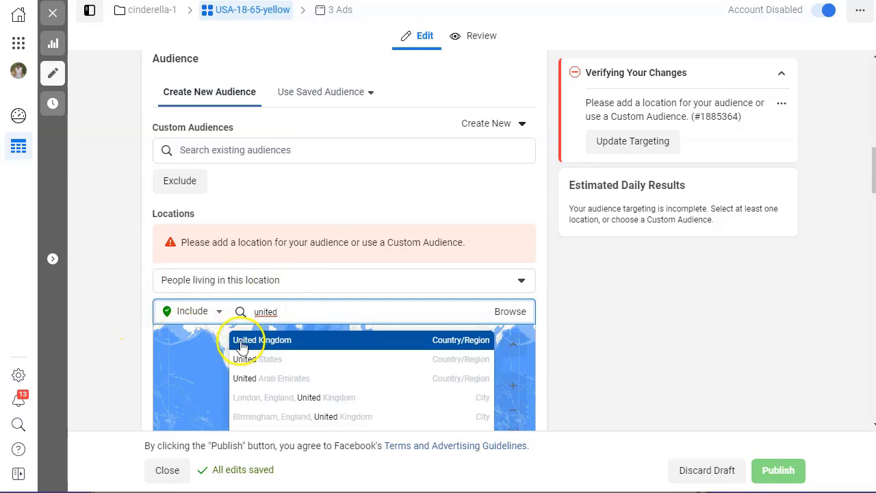
{"action": "left_click", "coordinate": [270, 357]}
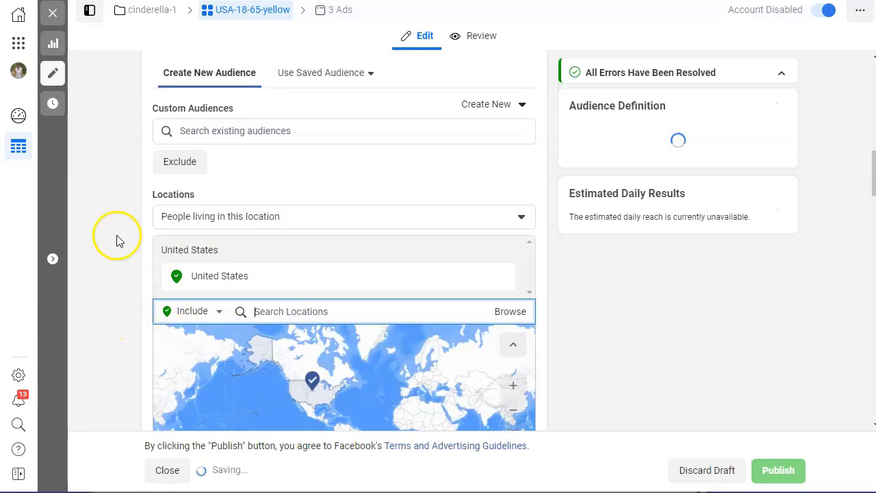
Step: Set the audience age range from 35 to 65+
{"action": "scroll", "coordinate": [114, 233], "scroll_direction": "down", "scroll_amount": 3}
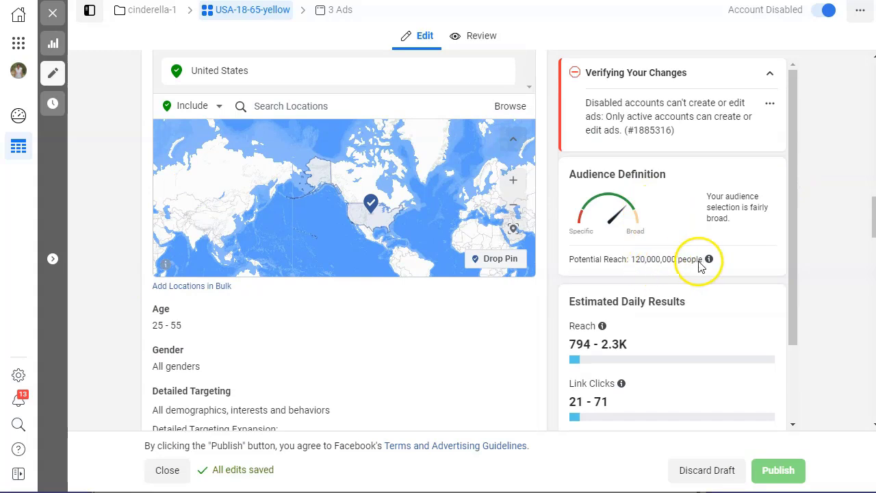
{"action": "mouse_move", "coordinate": [190, 333]}
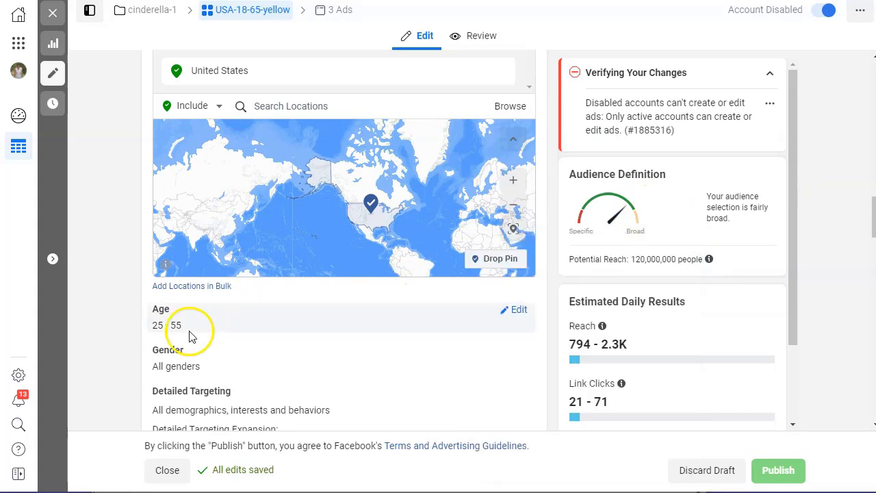
{"action": "left_click", "coordinate": [517, 319]}
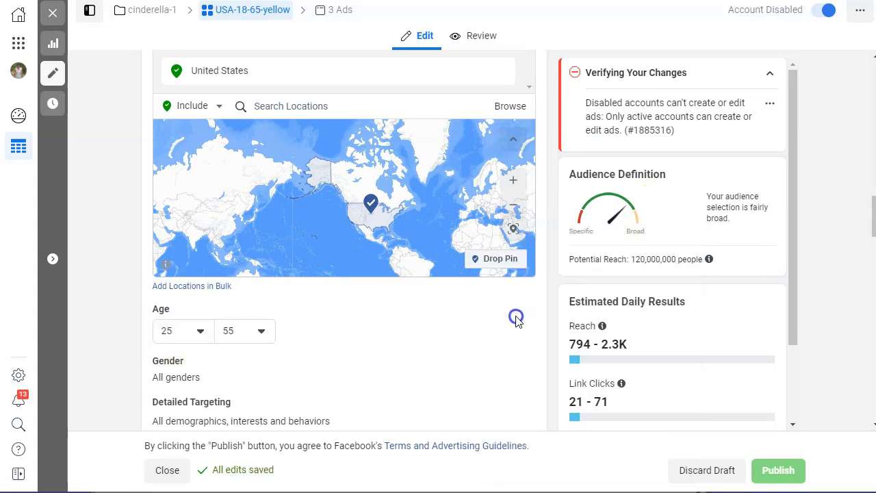
{"action": "left_click", "coordinate": [176, 331]}
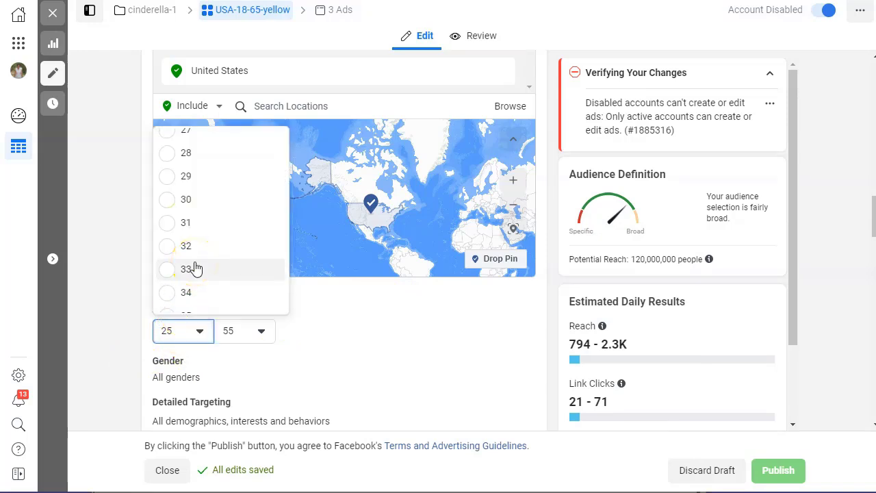
{"action": "scroll", "coordinate": [195, 268], "scroll_direction": "down", "scroll_amount": 1}
{"action": "left_click", "coordinate": [171, 250]}
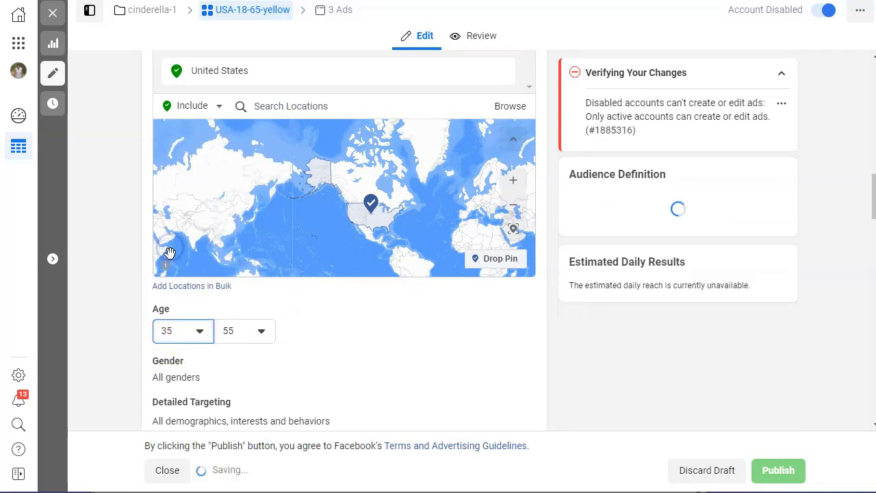
{"action": "left_click", "coordinate": [262, 333]}
{"action": "scroll", "coordinate": [260, 254], "scroll_direction": "down", "scroll_amount": 3}
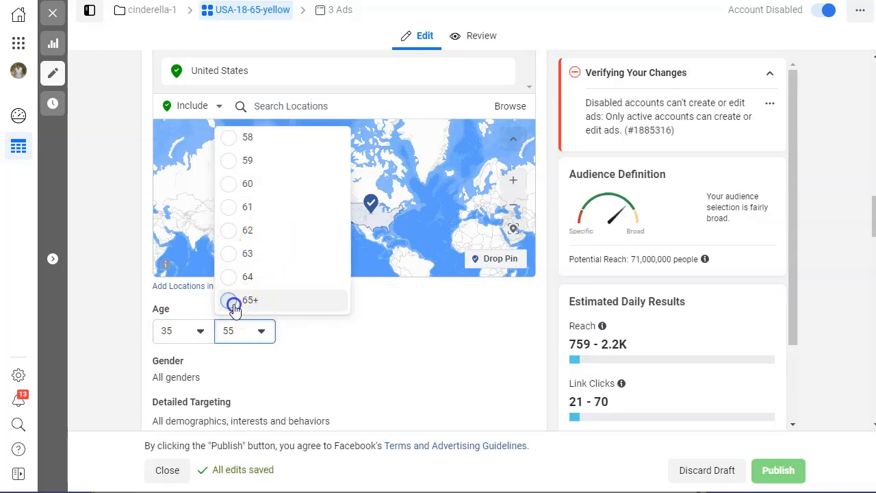
{"action": "left_click", "coordinate": [233, 304]}
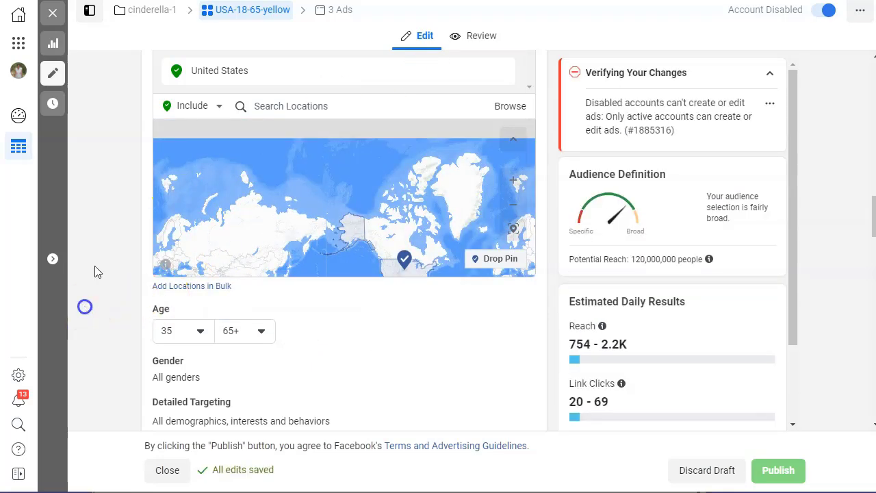
Step: Rename the ad set to USA-35-65-yellow
{"action": "scroll", "coordinate": [123, 131], "scroll_direction": "up", "scroll_amount": 3}
{"action": "scroll", "coordinate": [385, 154], "scroll_direction": "up", "scroll_amount": 3}
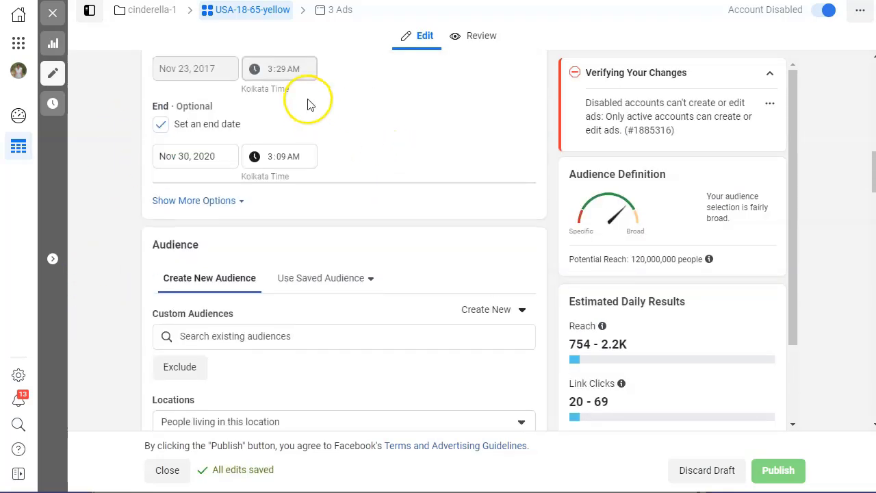
{"action": "scroll", "coordinate": [312, 109], "scroll_direction": "up", "scroll_amount": 5}
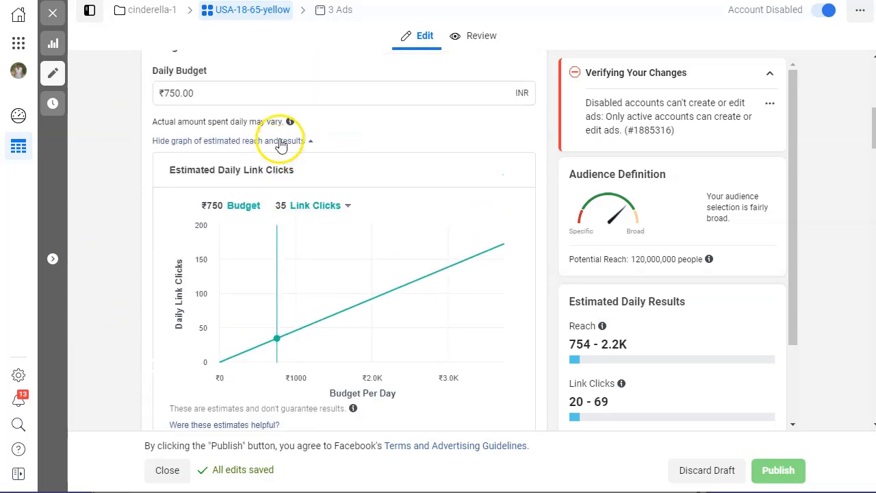
{"action": "scroll", "coordinate": [284, 117], "scroll_direction": "up", "scroll_amount": 3}
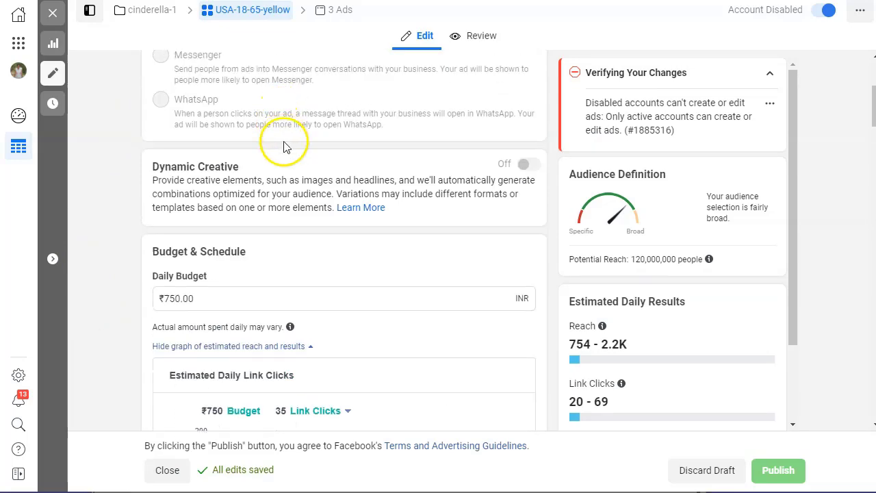
{"action": "scroll", "coordinate": [285, 147], "scroll_direction": "up", "scroll_amount": 4}
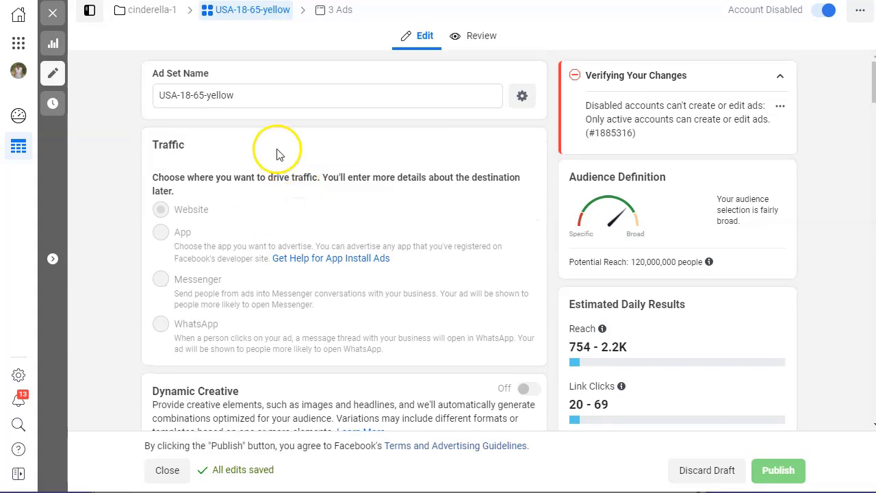
{"action": "left_click", "coordinate": [186, 97]}
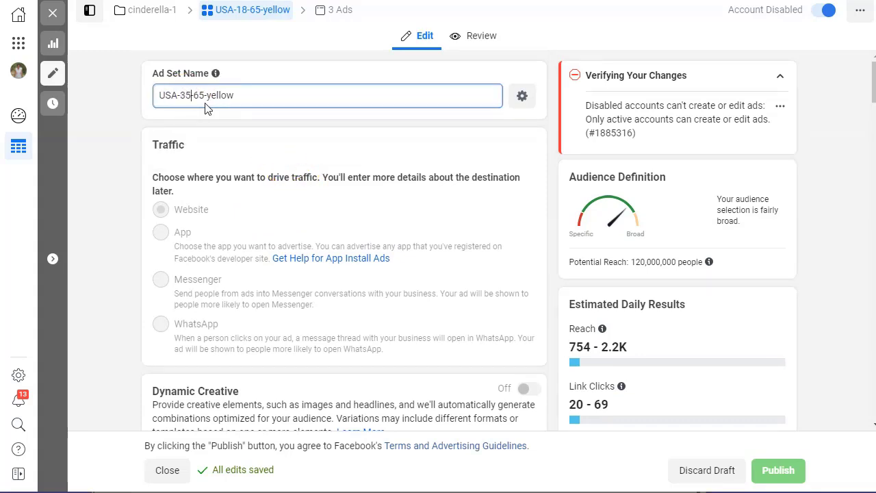
{"action": "left_click", "coordinate": [102, 171]}
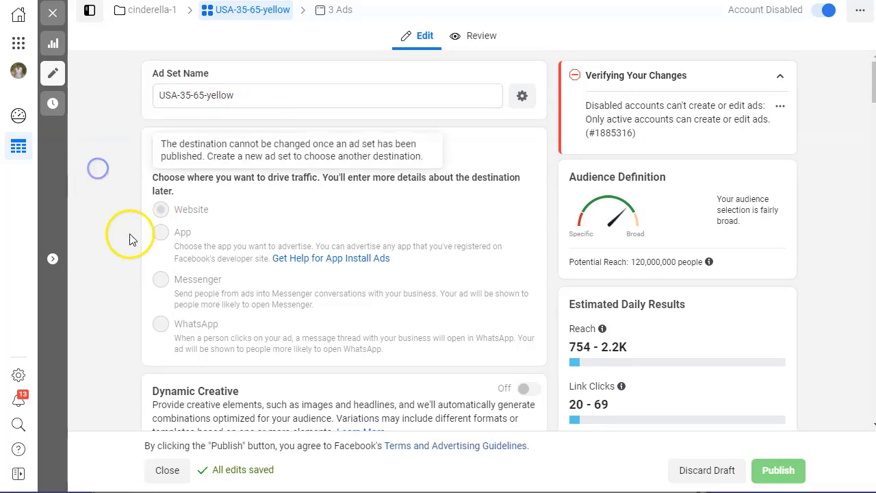
Step: Restrict the audience gender to Women
{"action": "scroll", "coordinate": [109, 287], "scroll_direction": "down", "scroll_amount": 6}
{"action": "scroll", "coordinate": [88, 334], "scroll_direction": "down", "scroll_amount": 7}
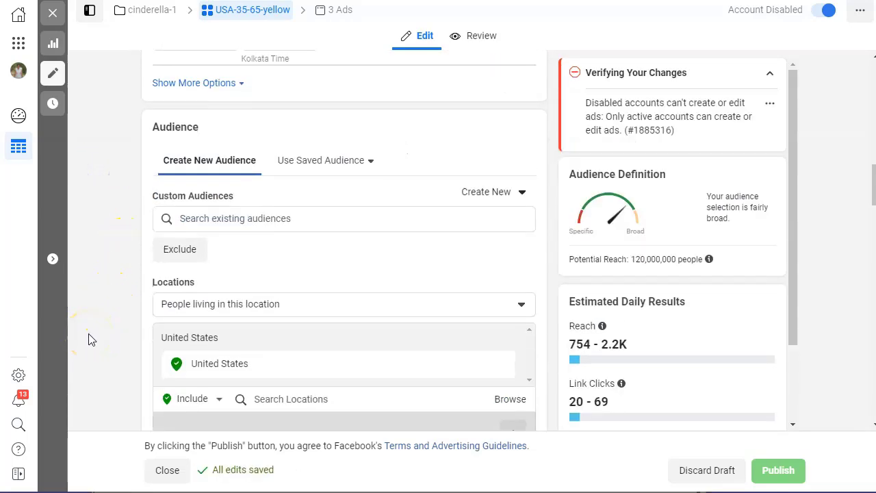
{"action": "mouse_move", "coordinate": [710, 259]}
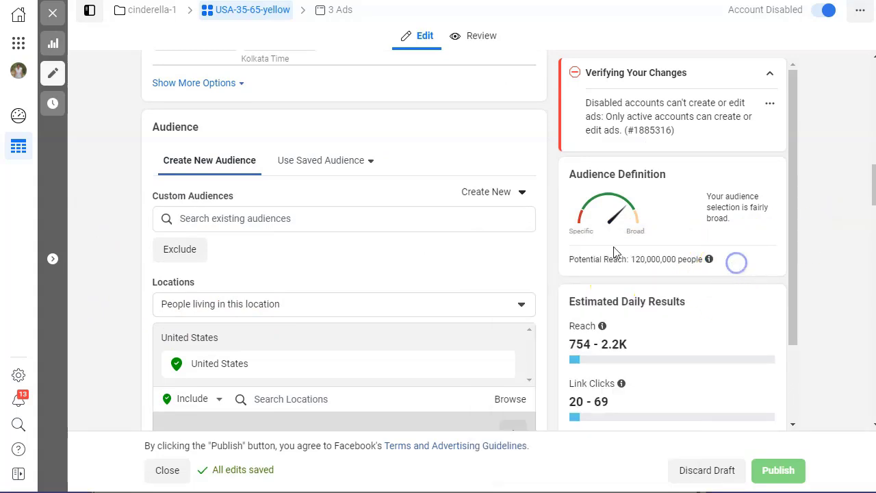
{"action": "scroll", "coordinate": [81, 312], "scroll_direction": "down", "scroll_amount": 2}
{"action": "scroll", "coordinate": [81, 311], "scroll_direction": "down", "scroll_amount": 4}
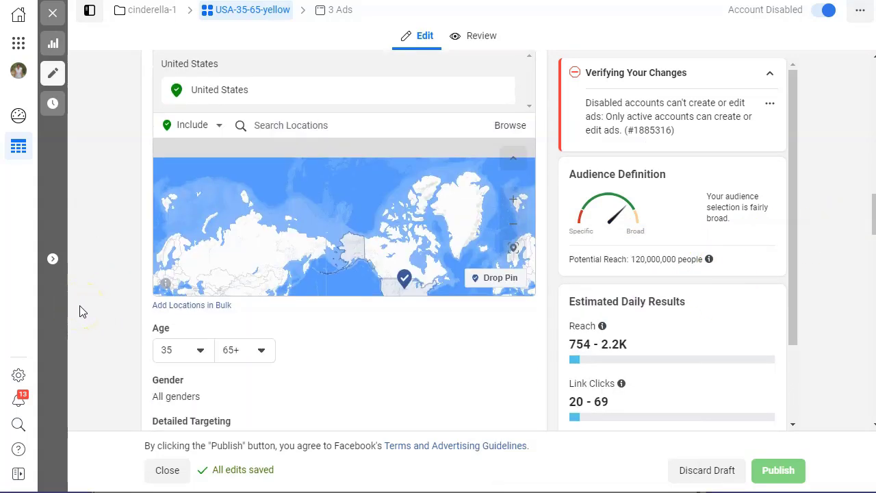
{"action": "mouse_move", "coordinate": [192, 255]}
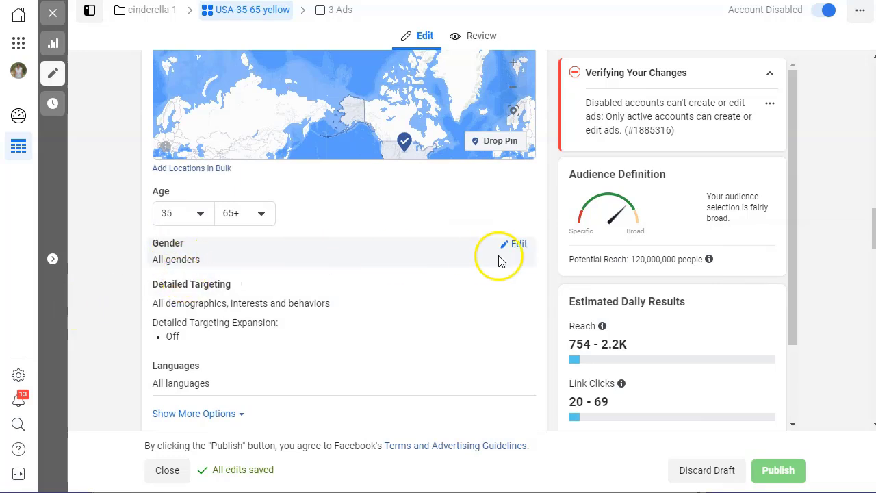
{"action": "left_click", "coordinate": [518, 245]}
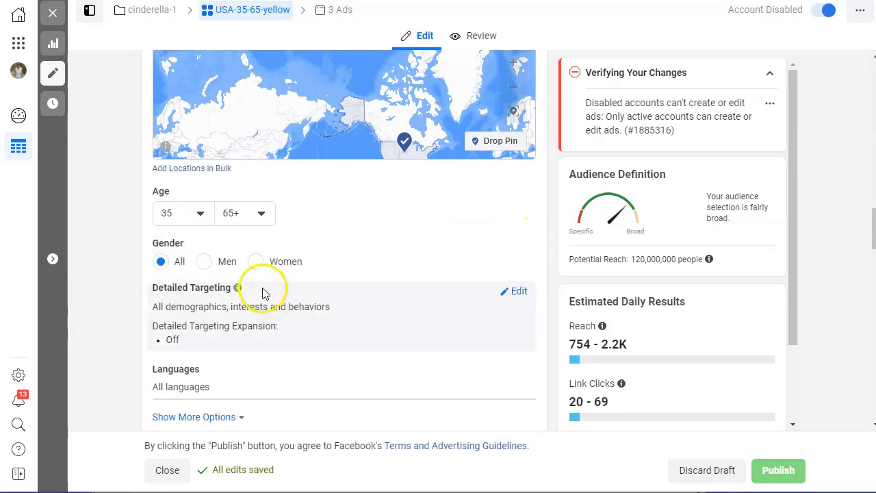
{"action": "left_click", "coordinate": [261, 265]}
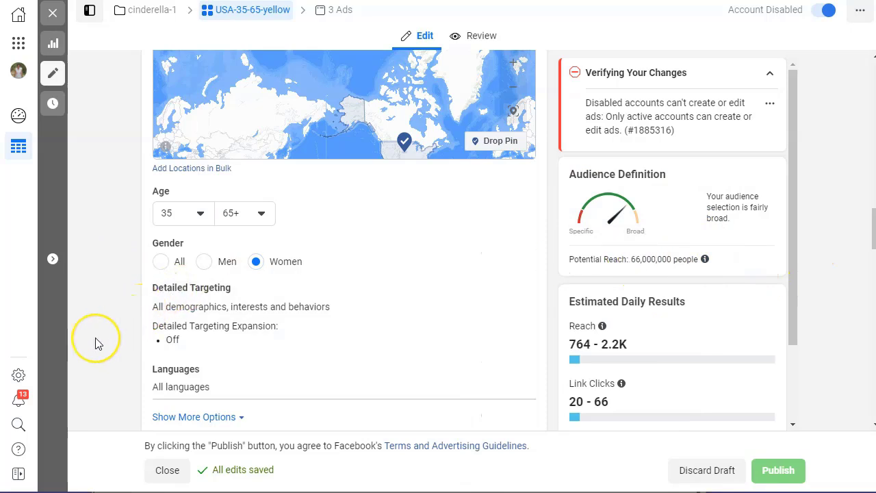
Step: Search detailed targeting for "weight loss" and add the Weight Loss (Fitness & wellness) interest with the capitalized name
{"action": "scroll", "coordinate": [97, 342], "scroll_direction": "down", "scroll_amount": 1}
{"action": "mouse_move", "coordinate": [204, 235]}
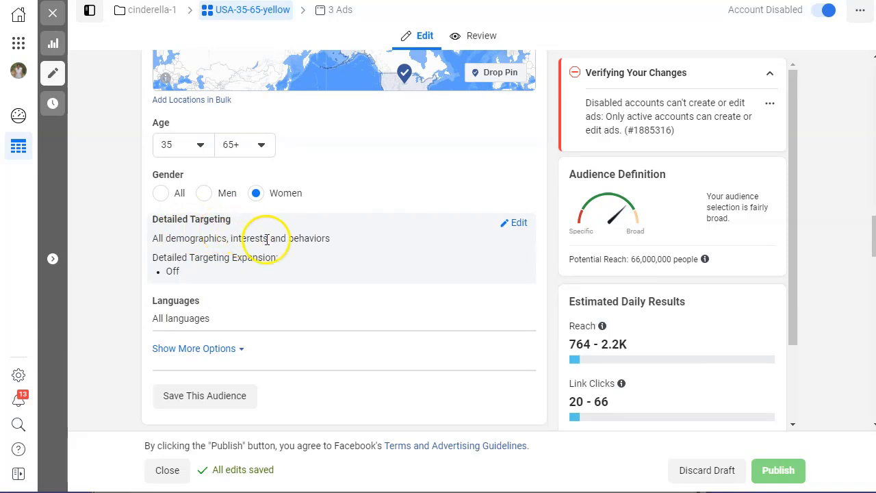
{"action": "left_click", "coordinate": [518, 223]}
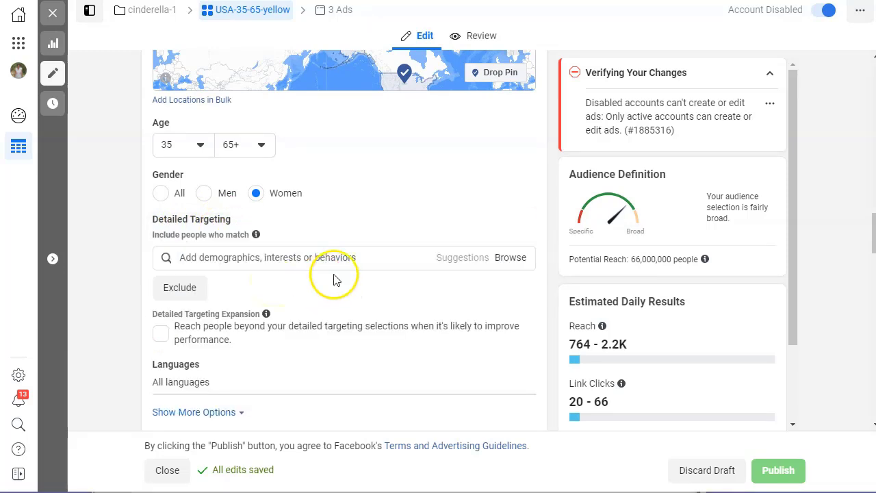
{"action": "left_click", "coordinate": [374, 260]}
{"action": "type", "text": "weight loss"}
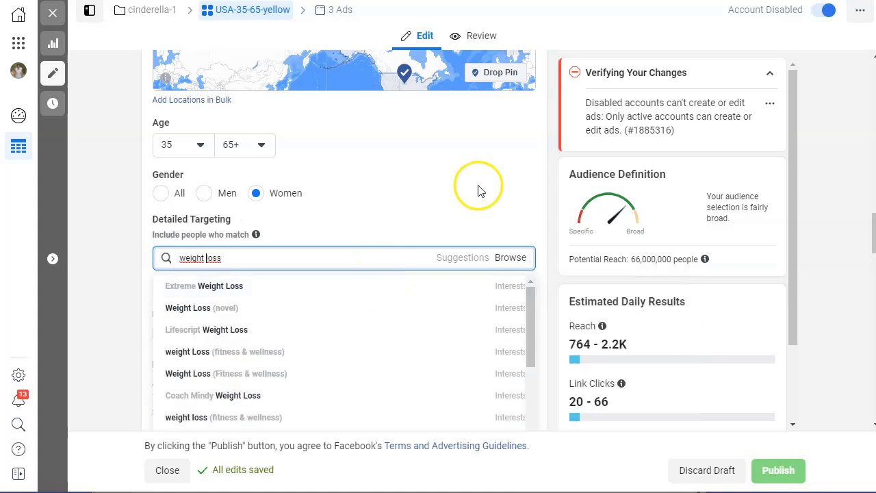
{"action": "scroll", "coordinate": [518, 125], "scroll_direction": "down", "scroll_amount": 1}
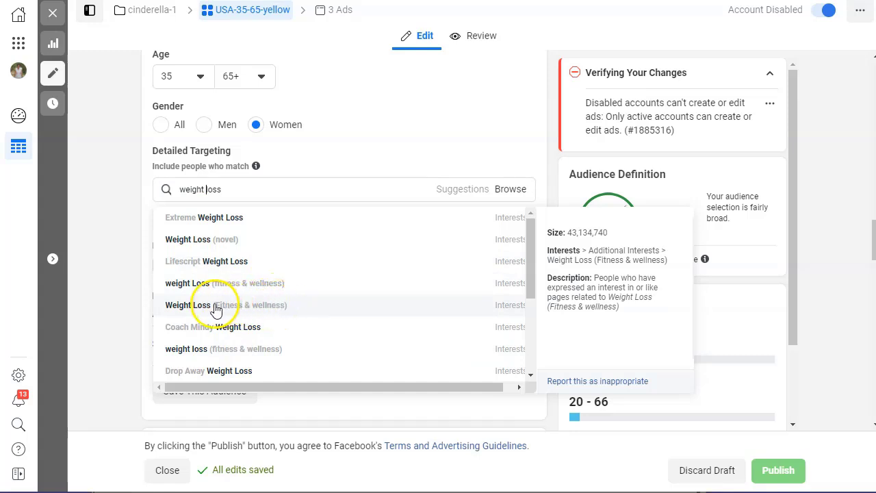
{"action": "left_click", "coordinate": [292, 307]}
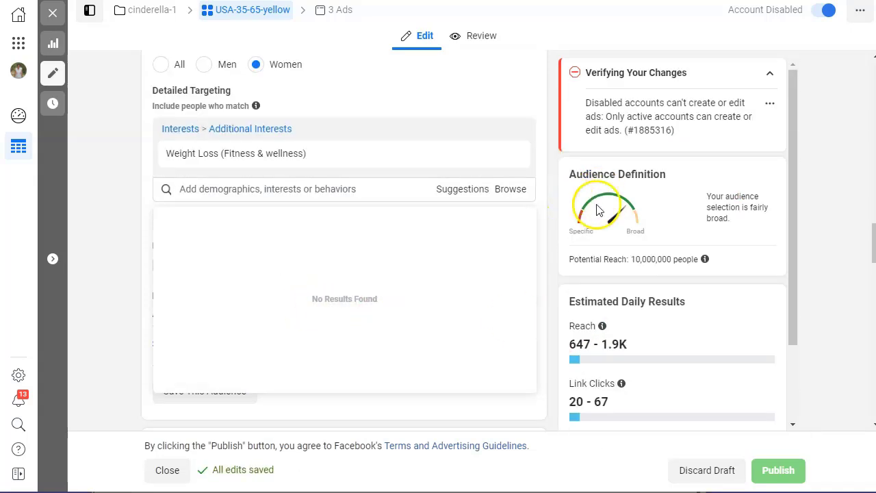
Step: Narrow the audience so people must also match the Engaged Shoppers behavior from the Purchase behavior category
{"action": "scroll", "coordinate": [636, 264], "scroll_direction": "down", "scroll_amount": 1}
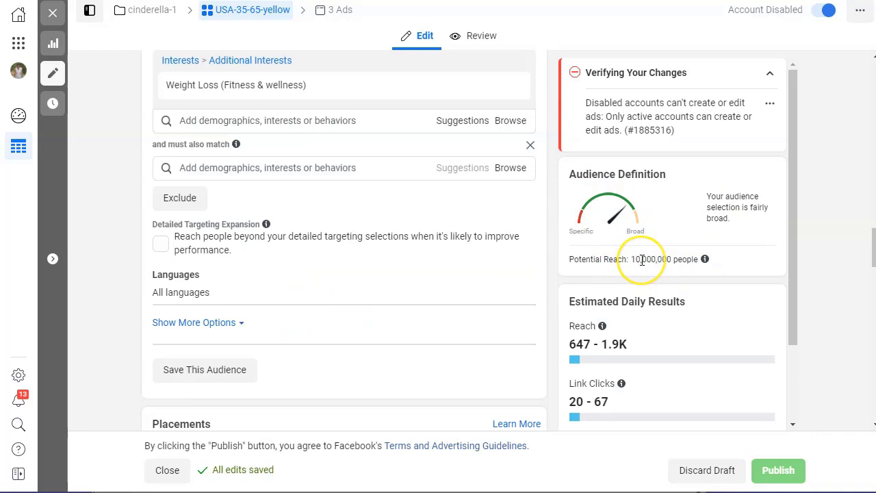
{"action": "scroll", "coordinate": [319, 287], "scroll_direction": "down", "scroll_amount": 2}
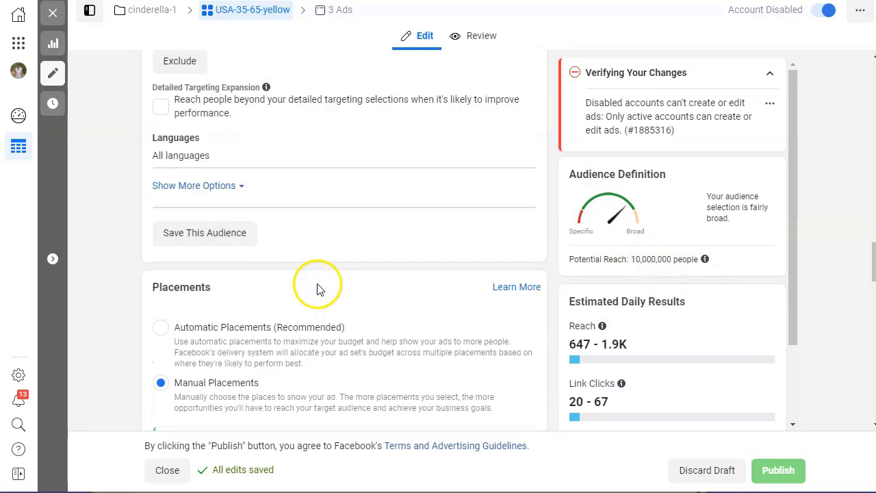
{"action": "scroll", "coordinate": [319, 287], "scroll_direction": "up", "scroll_amount": 2}
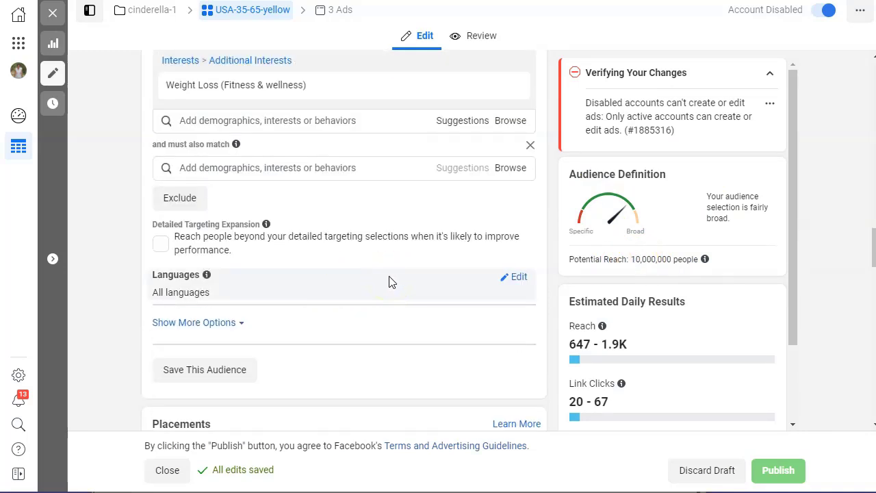
{"action": "scroll", "coordinate": [389, 282], "scroll_direction": "up", "scroll_amount": 1}
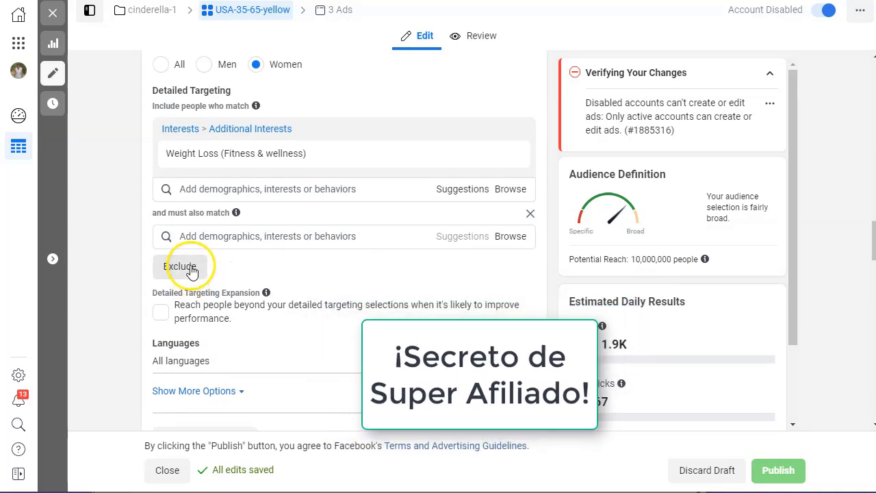
{"action": "left_click", "coordinate": [511, 237]}
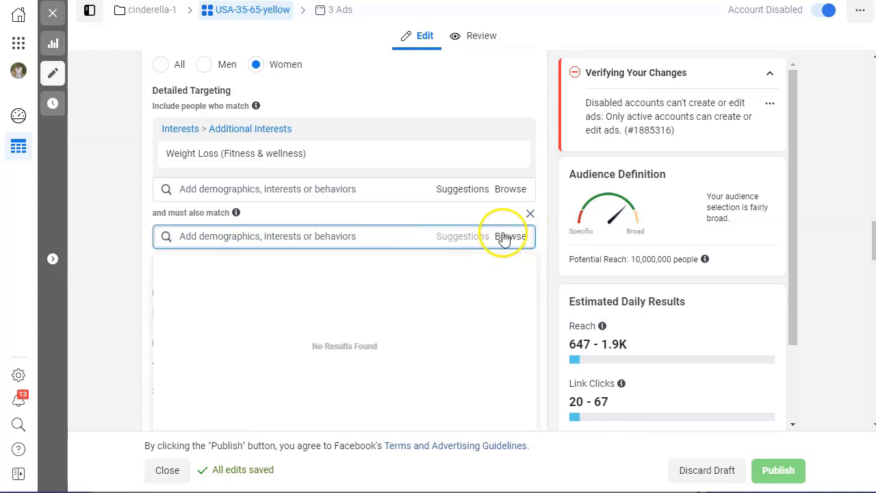
{"action": "left_click", "coordinate": [517, 236]}
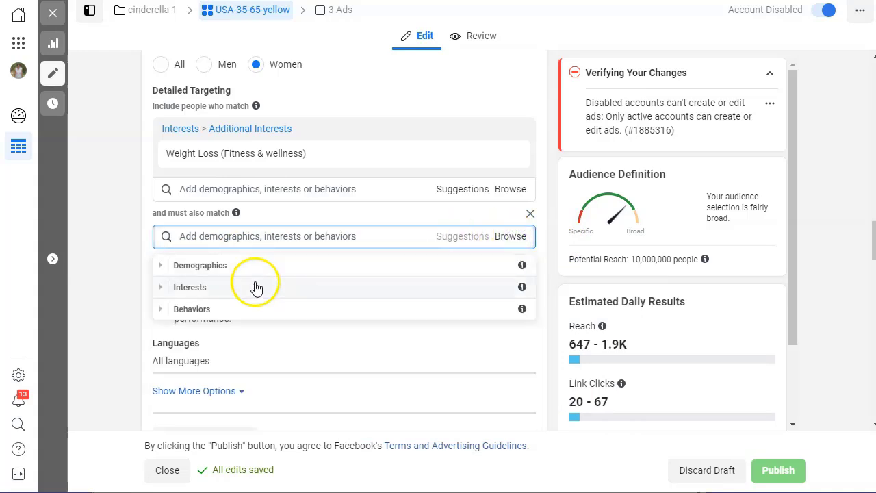
{"action": "scroll", "coordinate": [254, 287], "scroll_direction": "down", "scroll_amount": 1}
{"action": "left_click", "coordinate": [160, 242]}
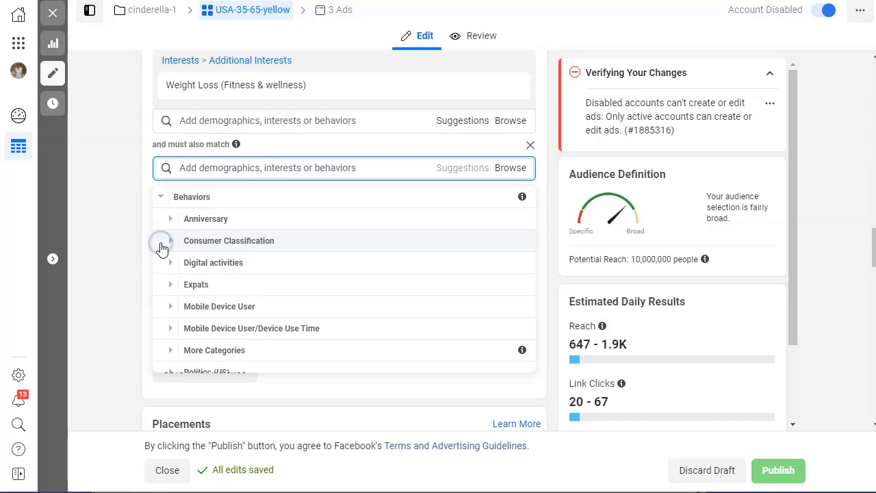
{"action": "scroll", "coordinate": [287, 285], "scroll_direction": "down", "scroll_amount": 3}
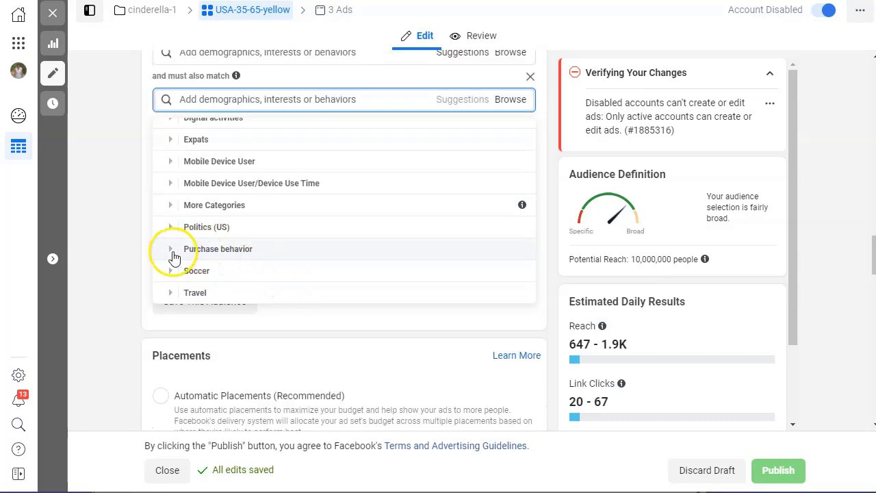
{"action": "left_click", "coordinate": [171, 252]}
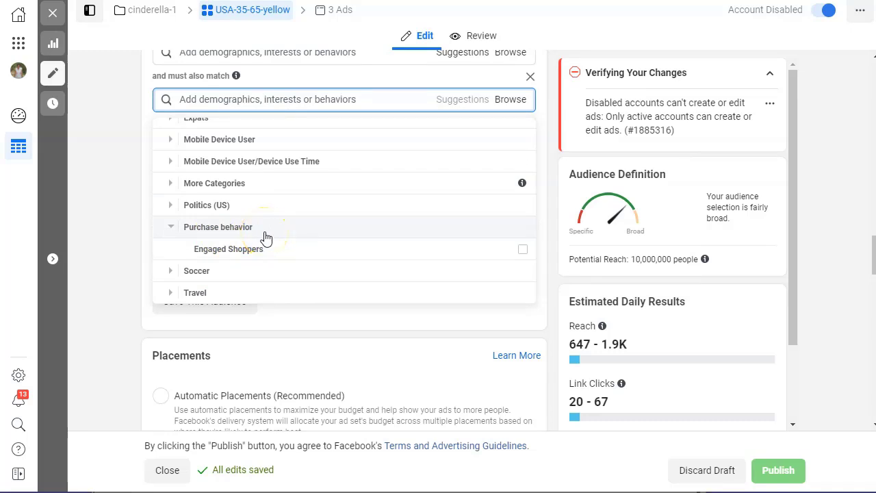
{"action": "mouse_move", "coordinate": [234, 253]}
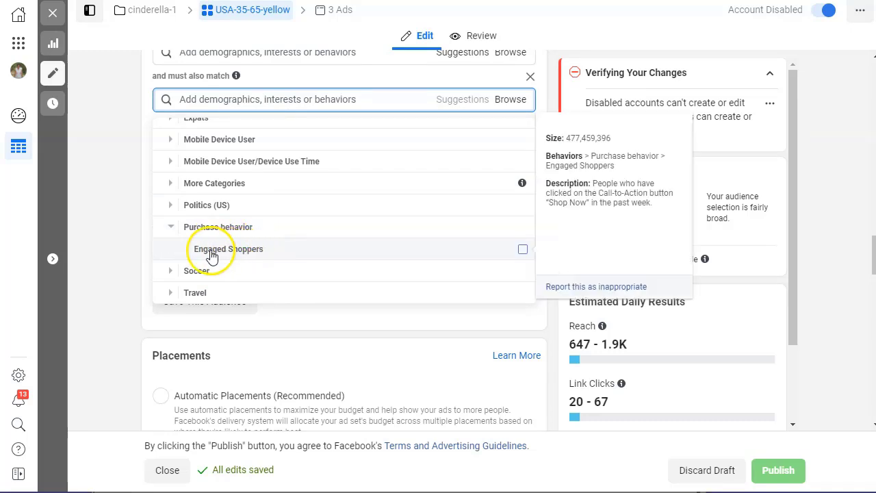
{"action": "left_click", "coordinate": [524, 252]}
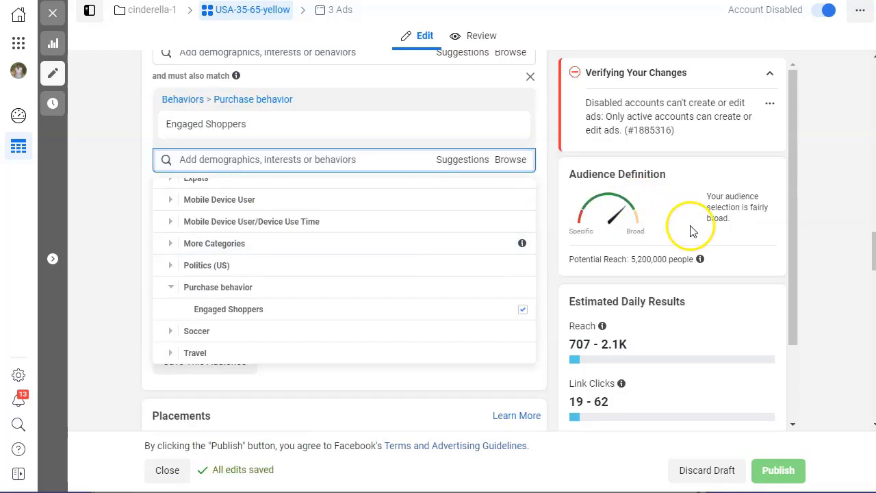
{"action": "mouse_move", "coordinate": [700, 258]}
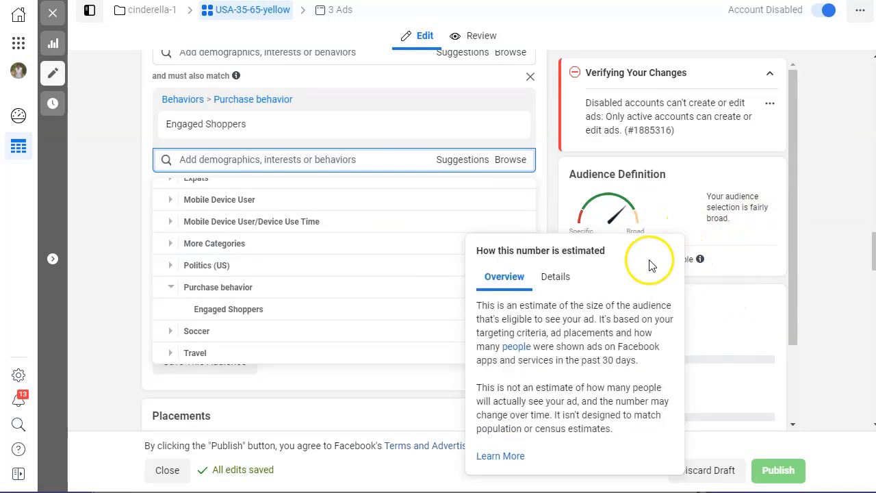
{"action": "left_click", "coordinate": [734, 267]}
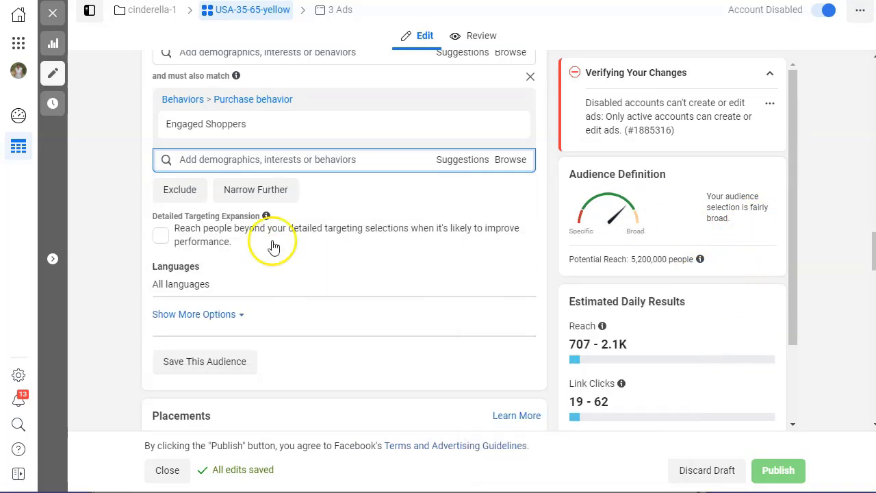
Step: Select Engaged Shoppers again in the must-also-match condition and close the list of behaviors
{"action": "mouse_move", "coordinate": [209, 225]}
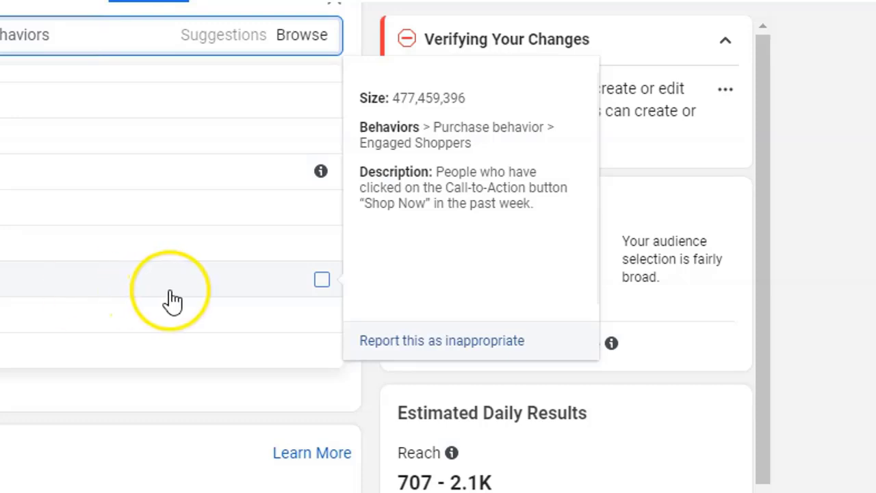
{"action": "left_click", "coordinate": [322, 282]}
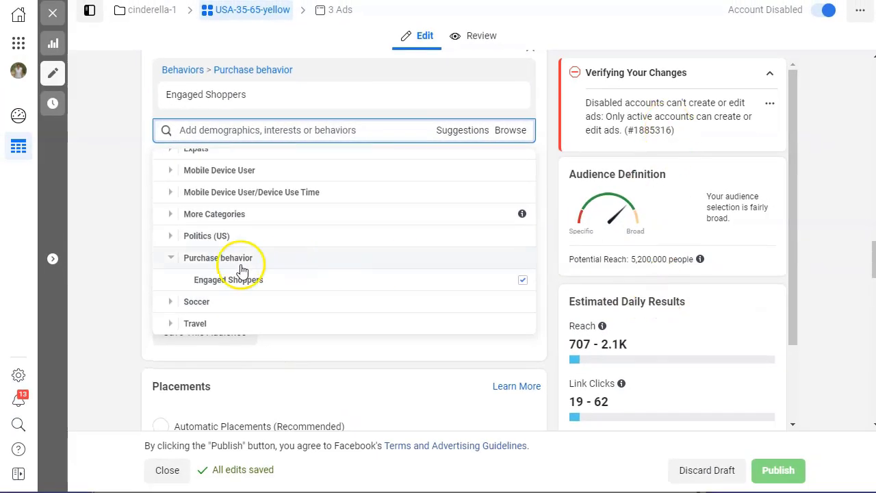
{"action": "left_click", "coordinate": [106, 215]}
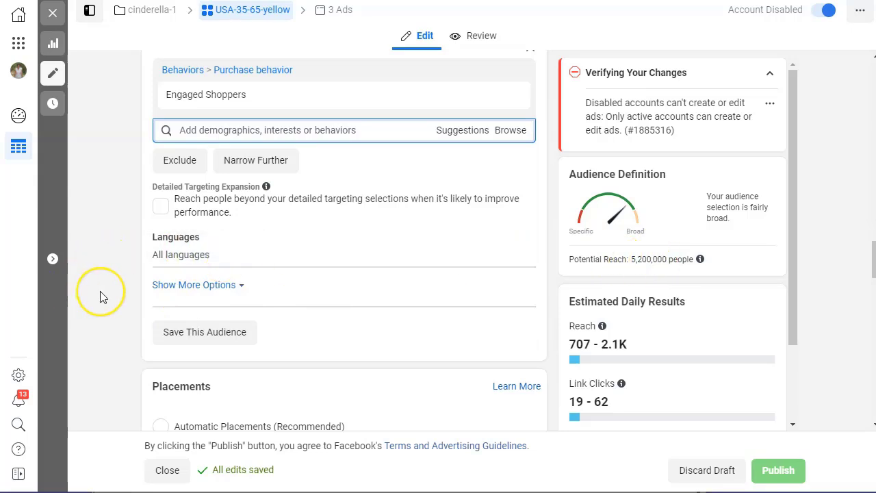
Step: Examine the ad set's manual placements, including the selected platforms and the Facebook News Feed placement
{"action": "scroll", "coordinate": [106, 288], "scroll_direction": "down", "scroll_amount": 3}
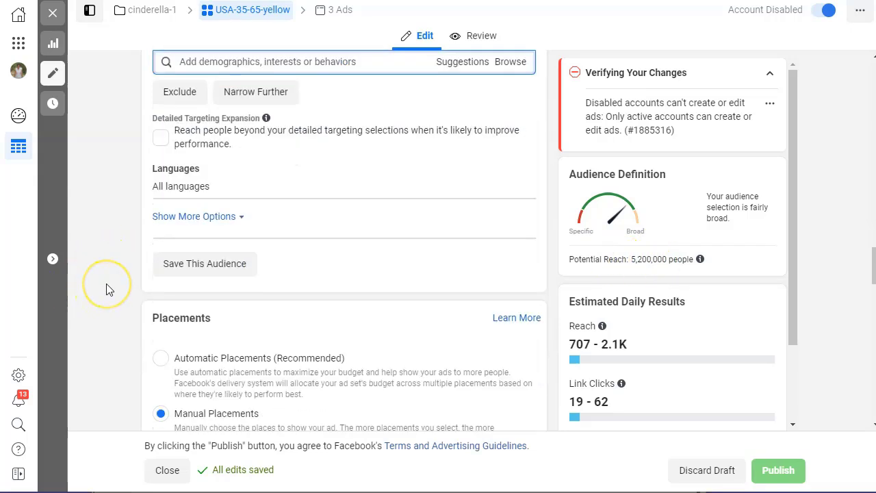
{"action": "scroll", "coordinate": [106, 288], "scroll_direction": "down", "scroll_amount": 1}
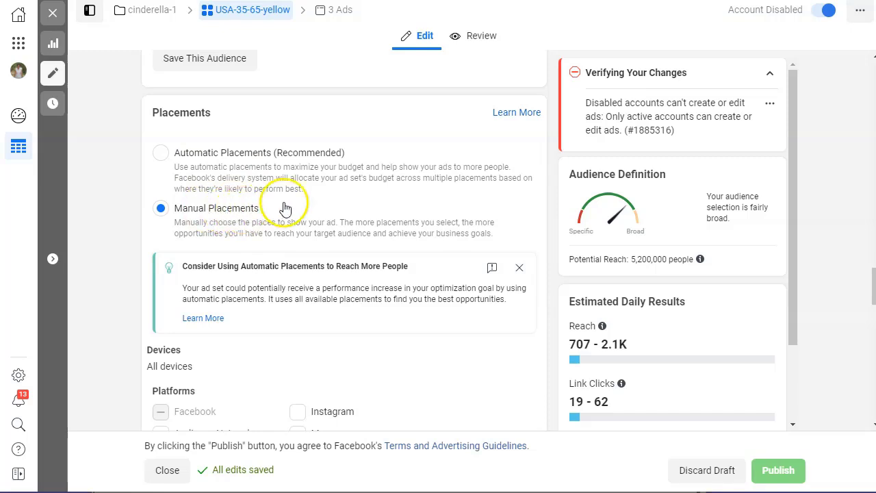
{"action": "scroll", "coordinate": [300, 201], "scroll_direction": "down", "scroll_amount": 1}
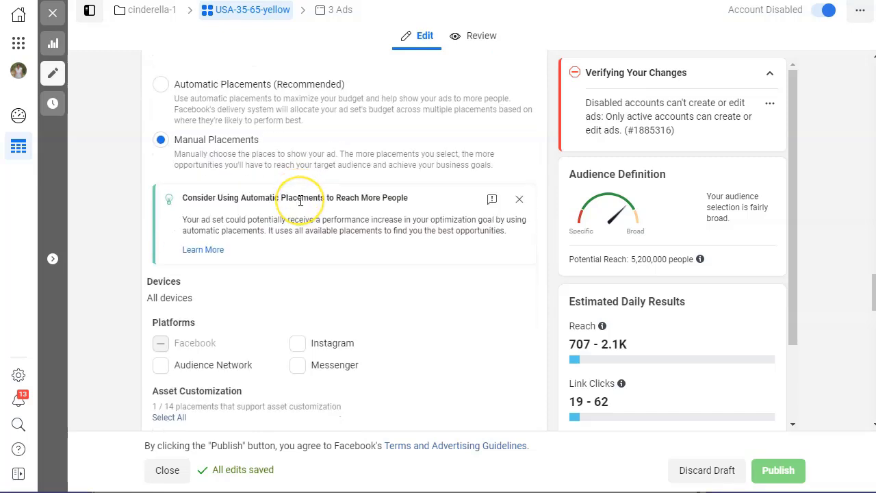
{"action": "scroll", "coordinate": [253, 197], "scroll_direction": "down", "scroll_amount": 2}
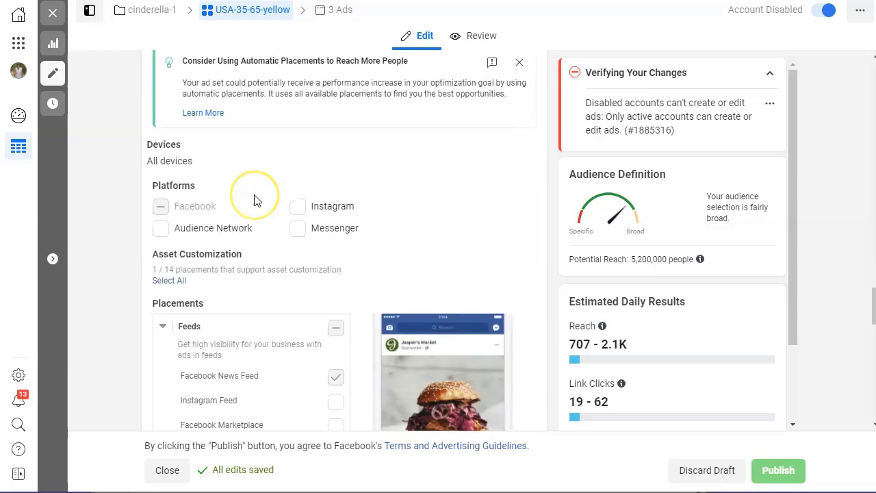
{"action": "scroll", "coordinate": [253, 201], "scroll_direction": "down", "scroll_amount": 1}
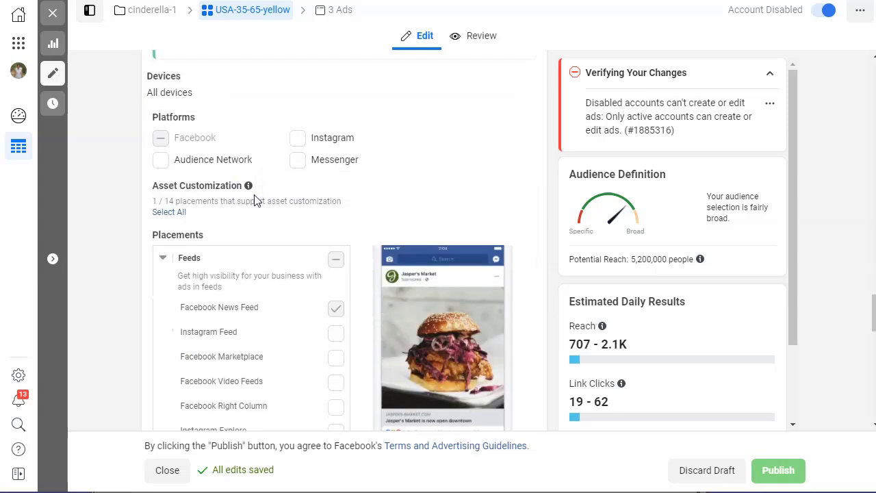
{"action": "scroll", "coordinate": [254, 198], "scroll_direction": "down", "scroll_amount": 1}
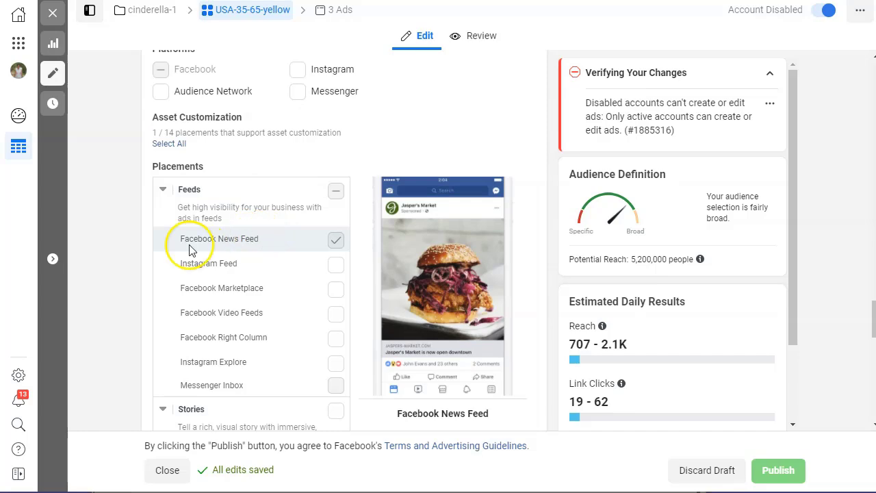
{"action": "scroll", "coordinate": [273, 302], "scroll_direction": "down", "scroll_amount": 2}
{"action": "scroll", "coordinate": [272, 304], "scroll_direction": "down", "scroll_amount": 5}
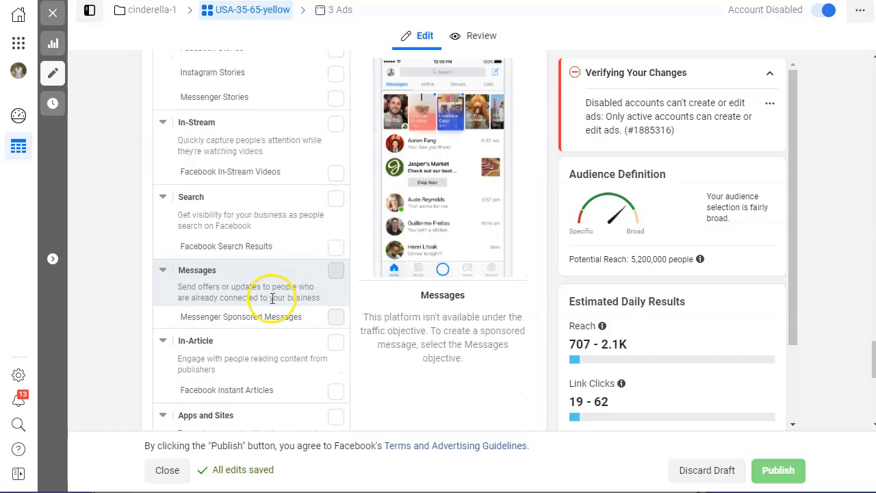
{"action": "scroll", "coordinate": [273, 301], "scroll_direction": "up", "scroll_amount": 3}
{"action": "scroll", "coordinate": [271, 298], "scroll_direction": "up", "scroll_amount": 8}
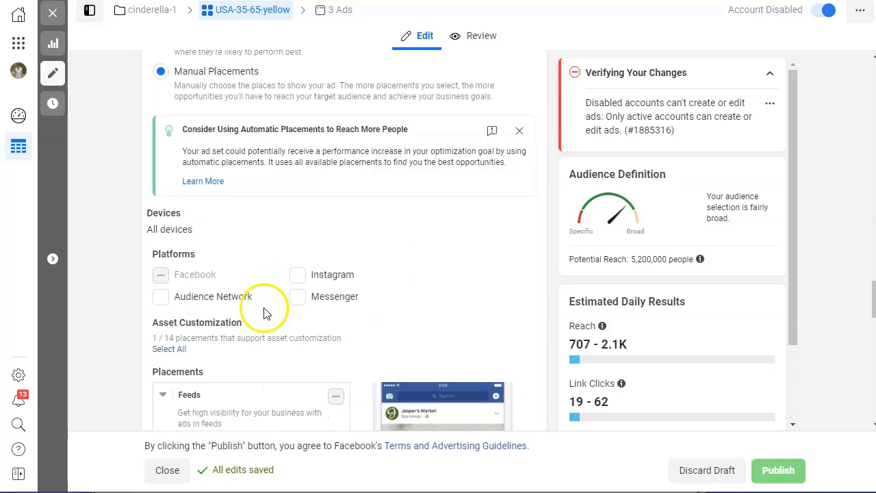
{"action": "scroll", "coordinate": [284, 309], "scroll_direction": "down", "scroll_amount": 2}
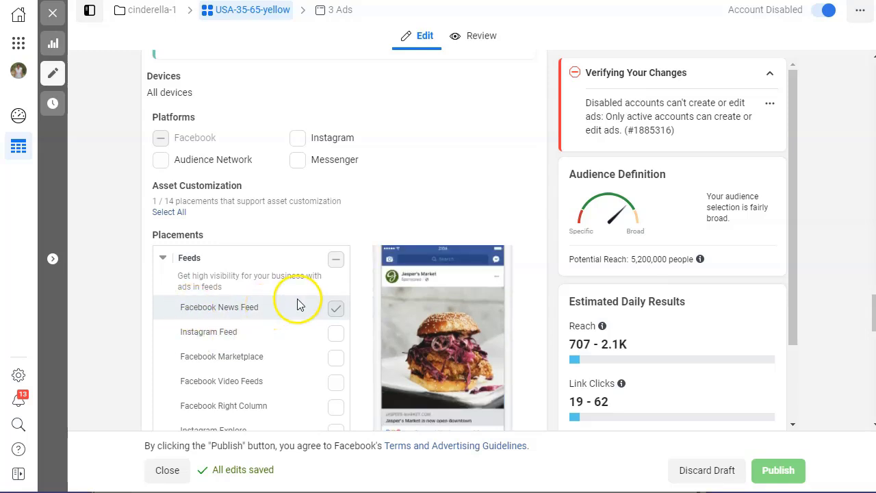
{"action": "scroll", "coordinate": [115, 245], "scroll_direction": "down", "scroll_amount": 6}
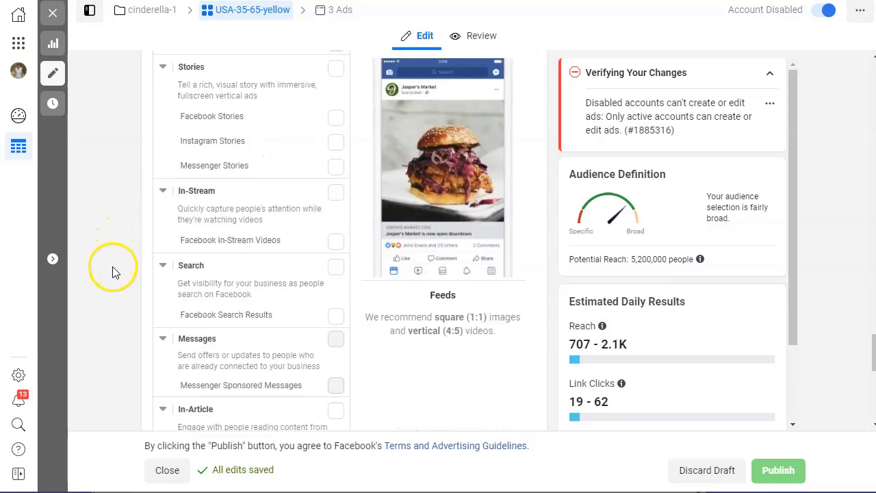
Step: Examine the choices for ad delivery optimization and keep Link Clicks selected
{"action": "scroll", "coordinate": [349, 328], "scroll_direction": "down", "scroll_amount": 6}
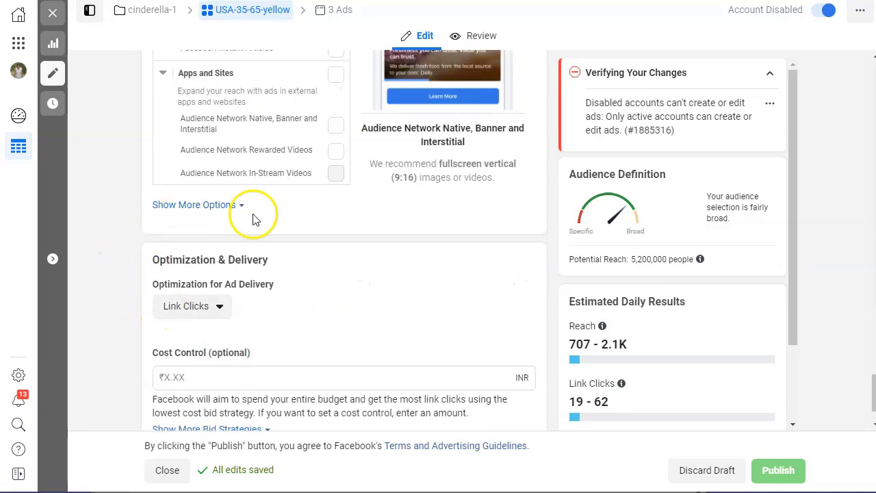
{"action": "scroll", "coordinate": [336, 299], "scroll_direction": "down", "scroll_amount": 1}
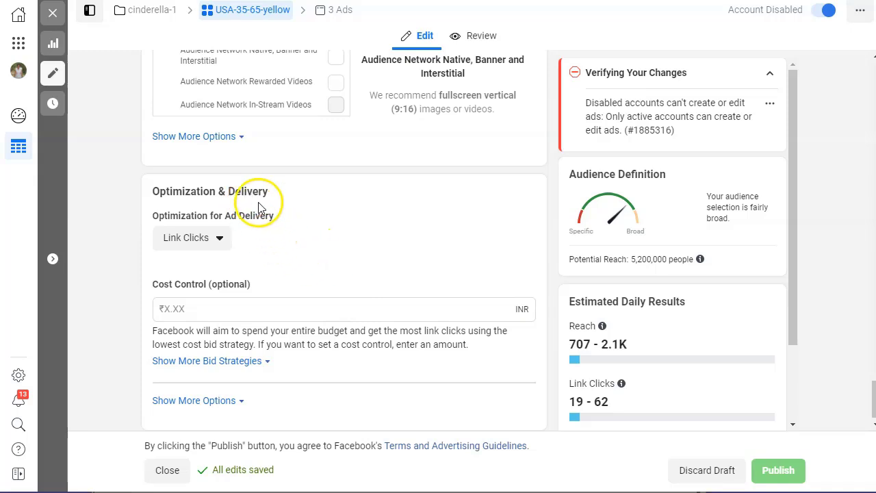
{"action": "left_click", "coordinate": [198, 238]}
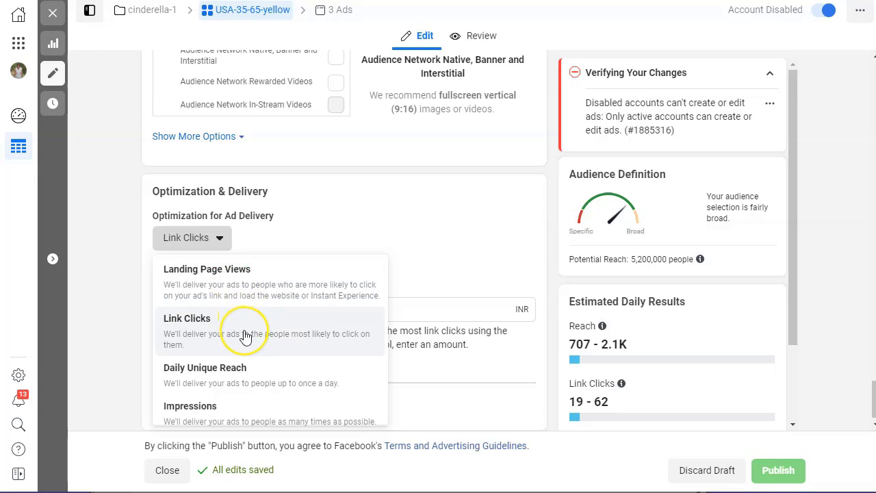
{"action": "left_click", "coordinate": [176, 241]}
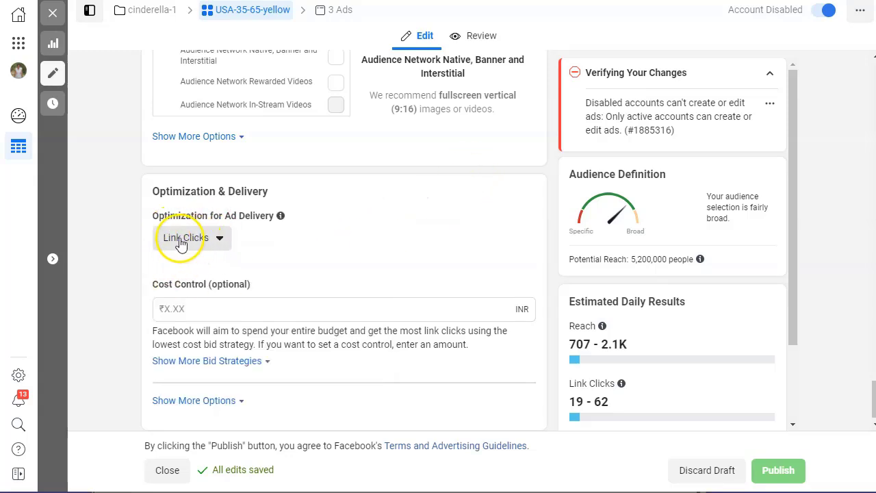
{"action": "scroll", "coordinate": [346, 243], "scroll_direction": "down", "scroll_amount": 1}
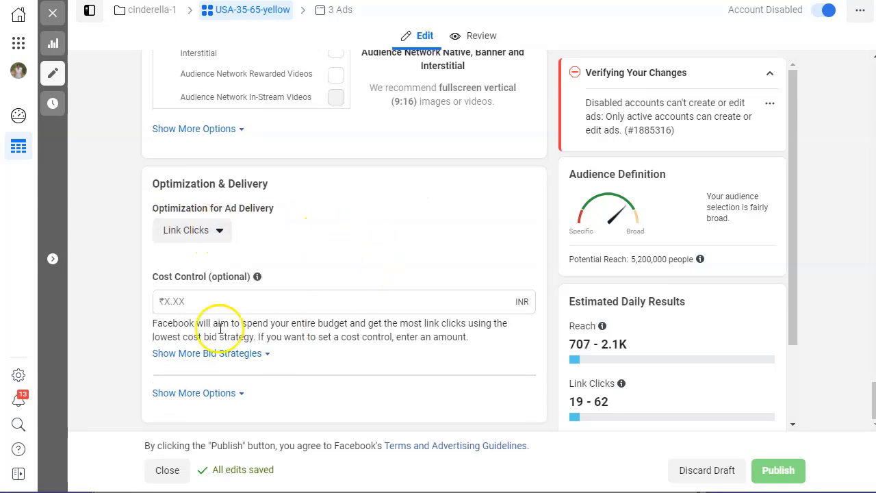
Step: Reveal the extra Optimization & Delivery options to check when charges apply and the delivery type, and collapse them again
{"action": "left_click", "coordinate": [231, 396]}
{"action": "scroll", "coordinate": [231, 395], "scroll_direction": "down", "scroll_amount": 1}
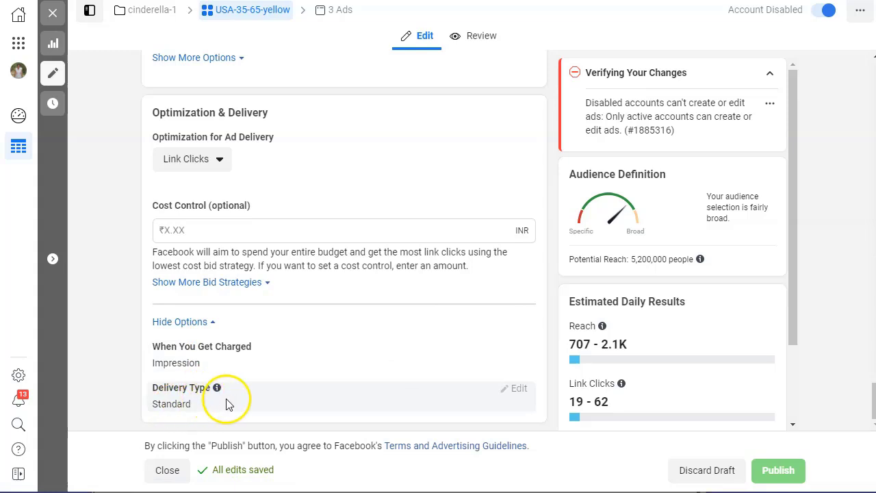
{"action": "left_click", "coordinate": [212, 323]}
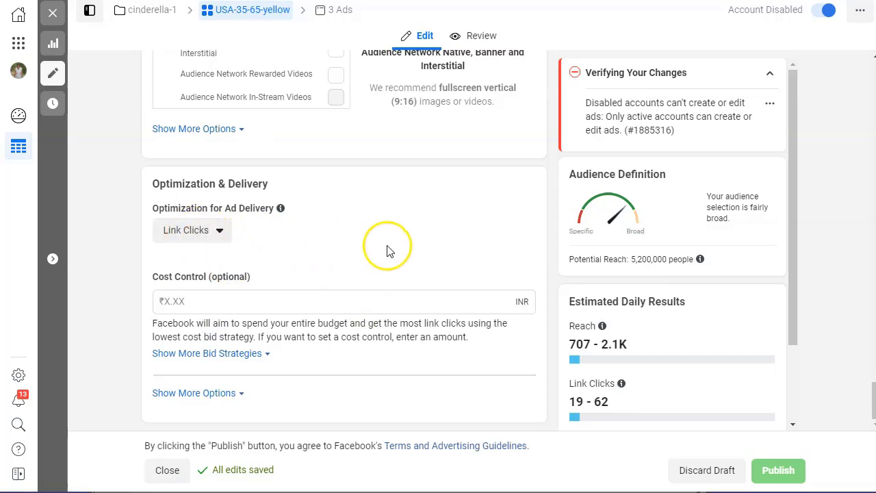
Step: Open the three ads under the USA-35-65-yellow ad set for editing and set their ad name to "yellow"
{"action": "scroll", "coordinate": [387, 251], "scroll_direction": "up", "scroll_amount": 15}
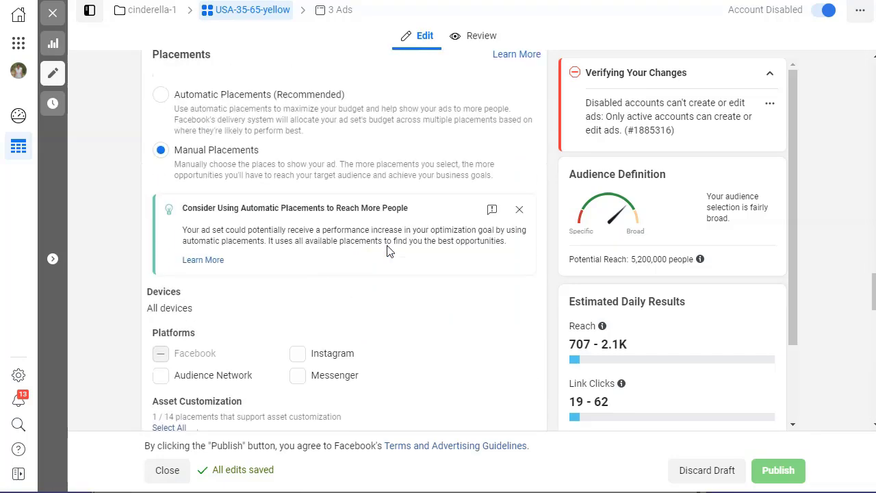
{"action": "scroll", "coordinate": [387, 251], "scroll_direction": "up", "scroll_amount": 10}
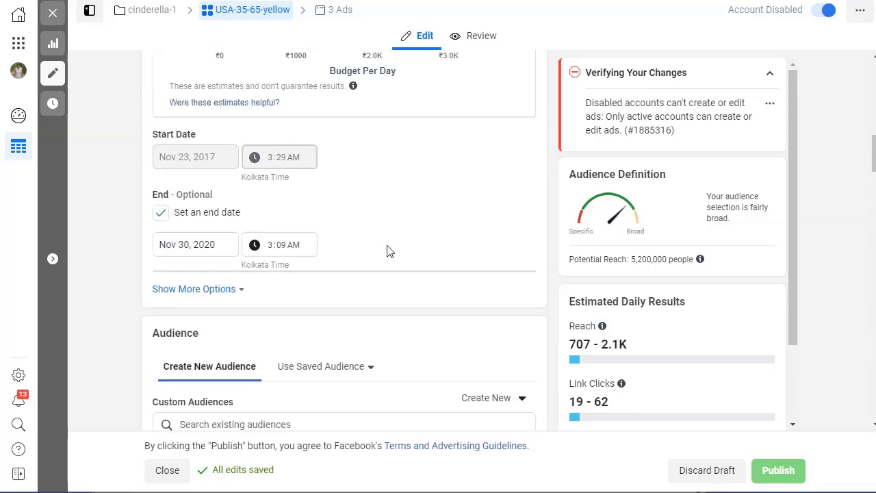
{"action": "scroll", "coordinate": [400, 236], "scroll_direction": "up", "scroll_amount": 10}
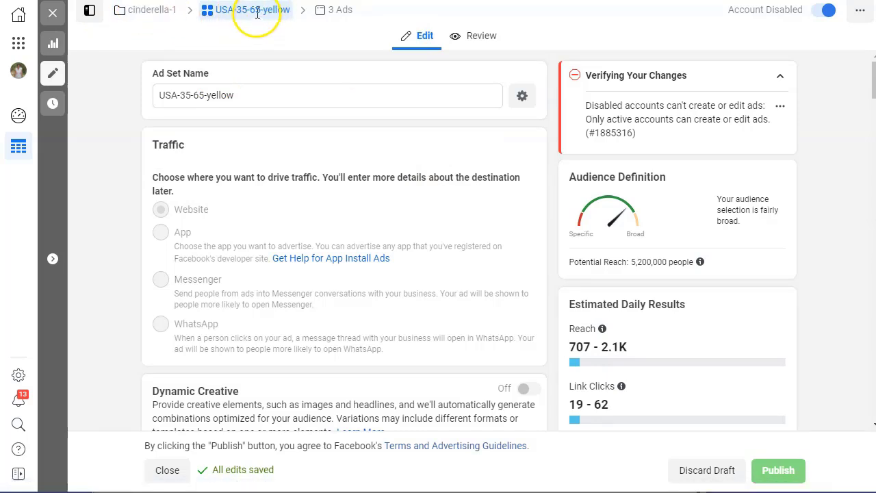
{"action": "left_click", "coordinate": [338, 16]}
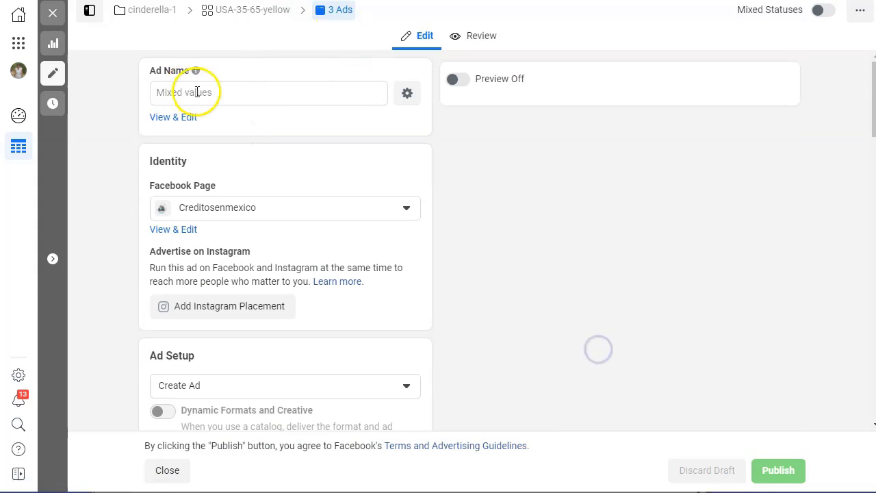
{"action": "left_click", "coordinate": [196, 91]}
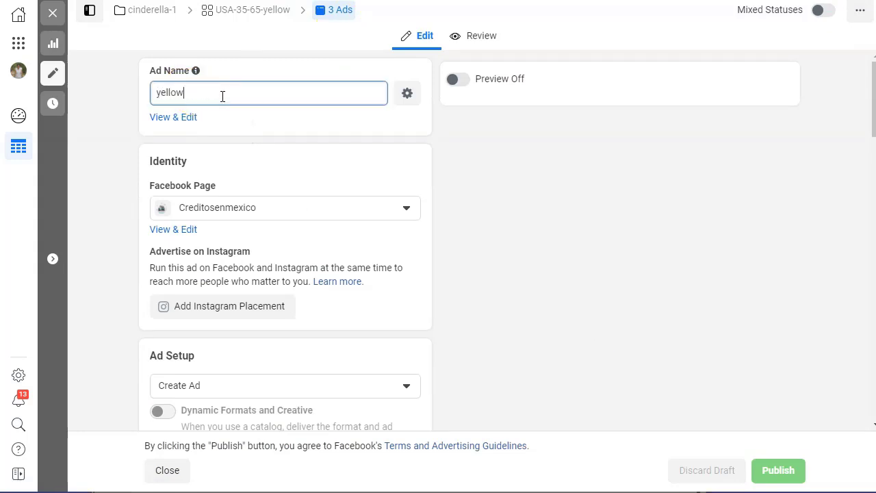
Step: Change the ads' Facebook Page identity to Astrología Hoy
{"action": "left_click", "coordinate": [251, 212]}
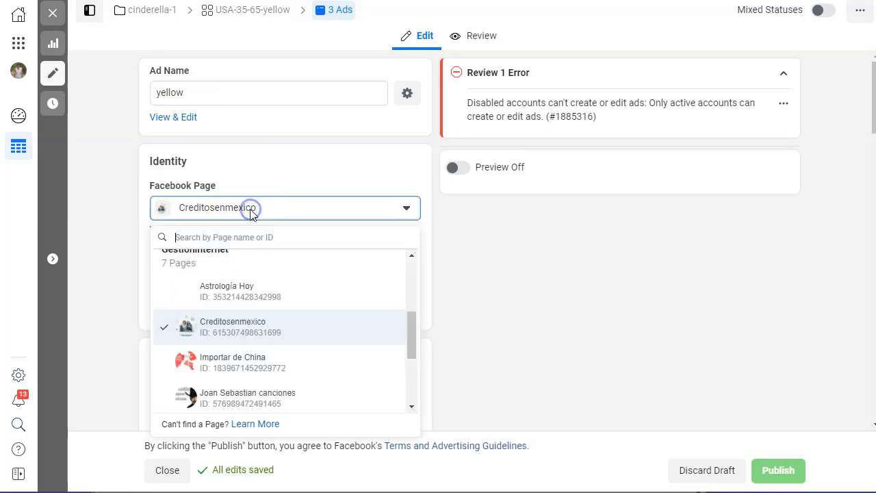
{"action": "scroll", "coordinate": [322, 365], "scroll_direction": "down", "scroll_amount": 1}
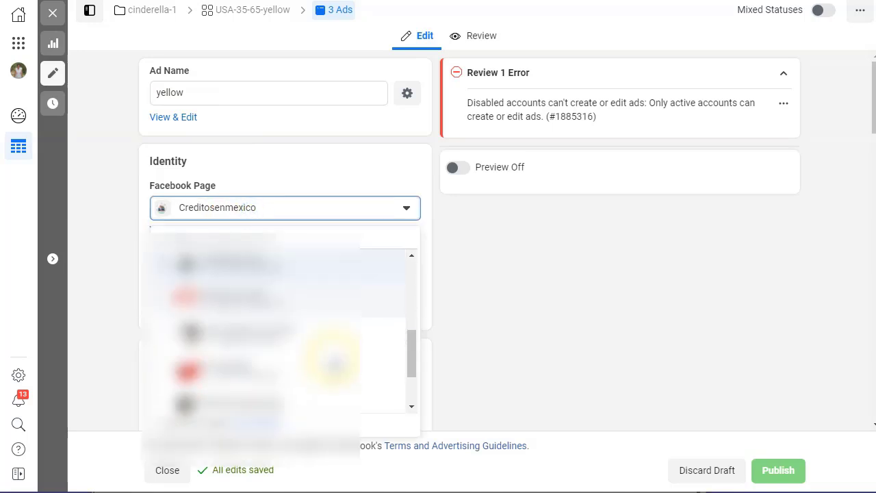
{"action": "scroll", "coordinate": [277, 328], "scroll_direction": "down", "scroll_amount": 2}
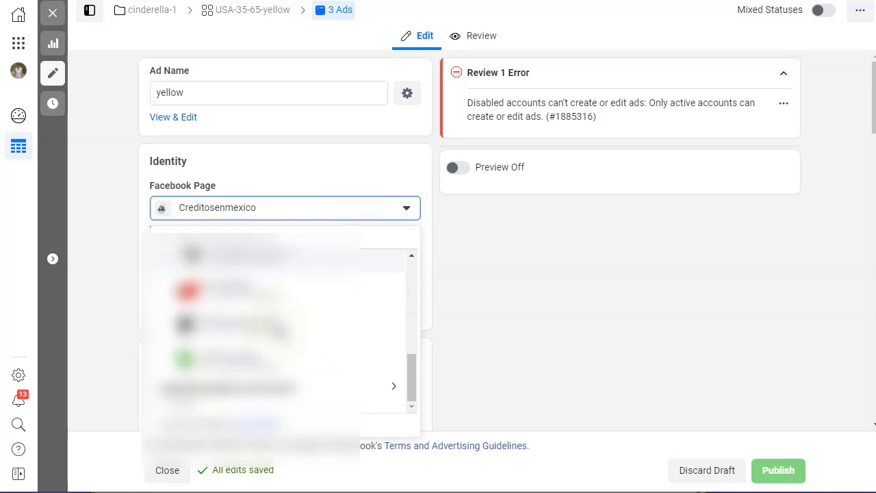
{"action": "left_click", "coordinate": [294, 373]}
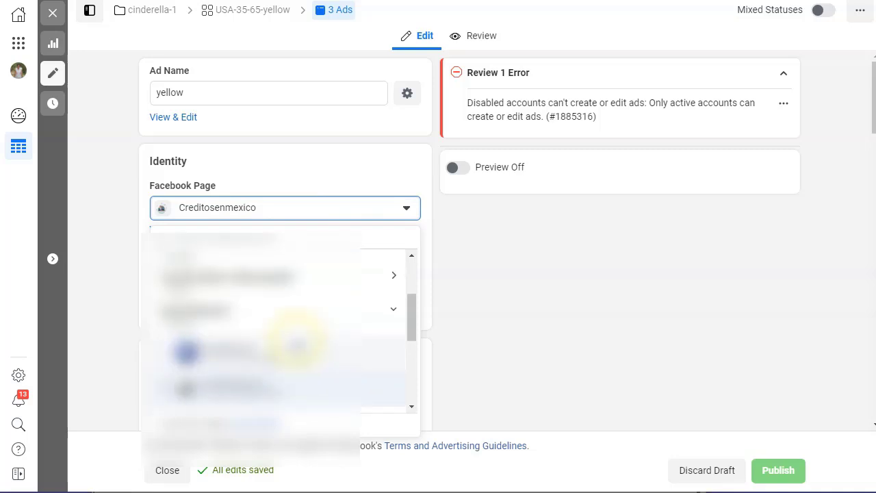
{"action": "scroll", "coordinate": [270, 296], "scroll_direction": "down", "scroll_amount": 2}
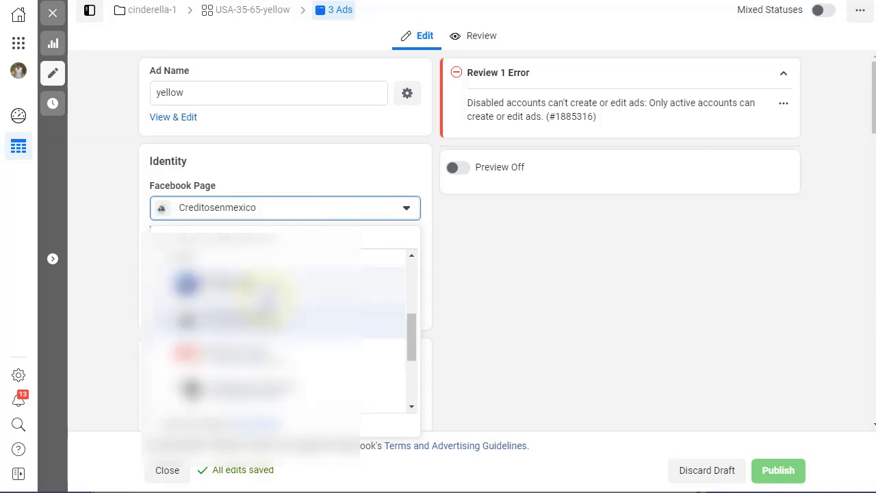
{"action": "left_click", "coordinate": [226, 284]}
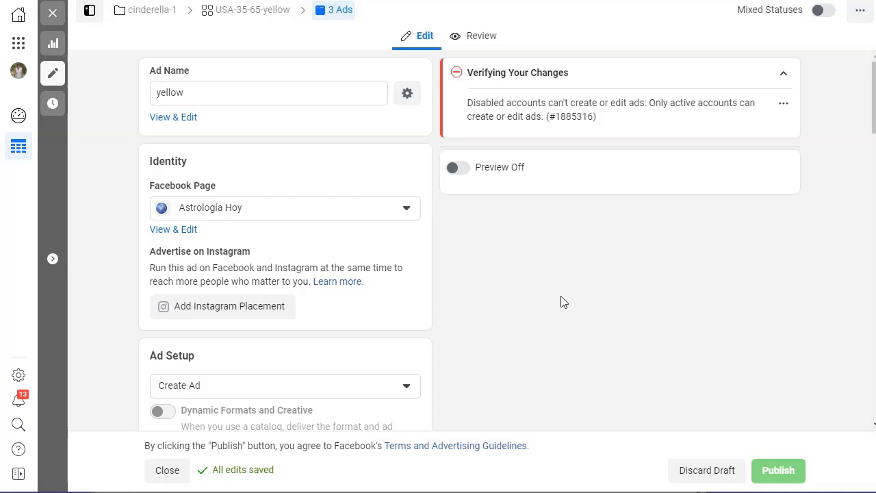
Step: Turn on the ad preview and keep Create Ad as the ad setup
{"action": "left_click", "coordinate": [460, 168]}
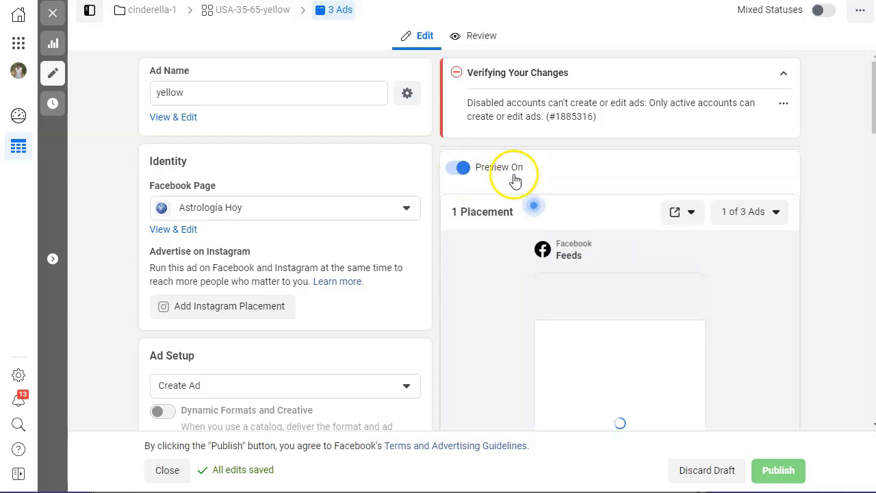
{"action": "scroll", "coordinate": [512, 291], "scroll_direction": "down", "scroll_amount": 2}
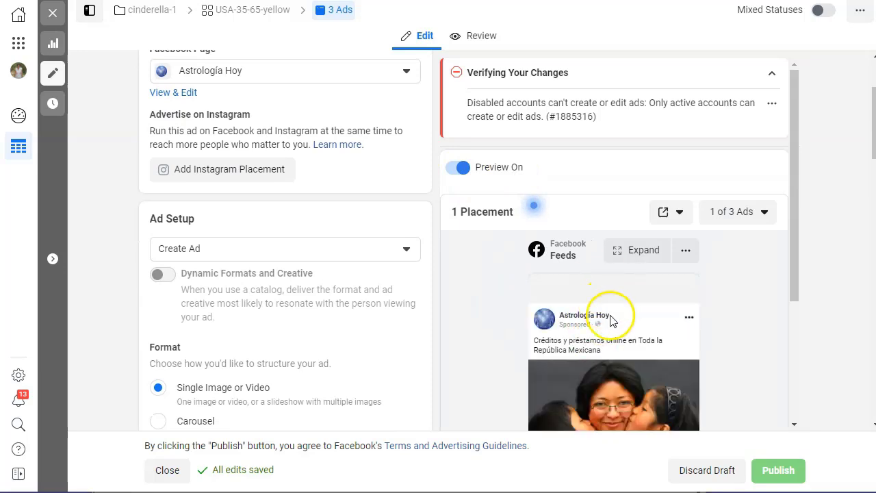
{"action": "scroll", "coordinate": [327, 264], "scroll_direction": "down", "scroll_amount": 1}
{"action": "left_click", "coordinate": [225, 180]}
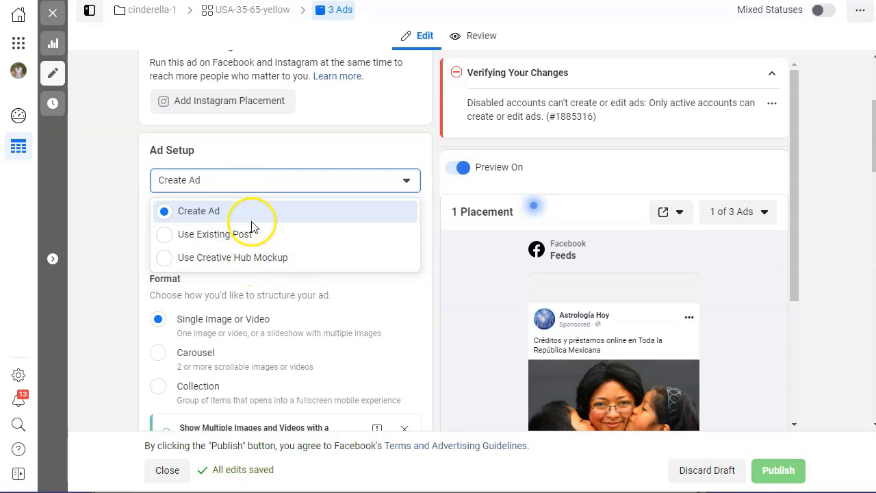
{"action": "left_click", "coordinate": [235, 209]}
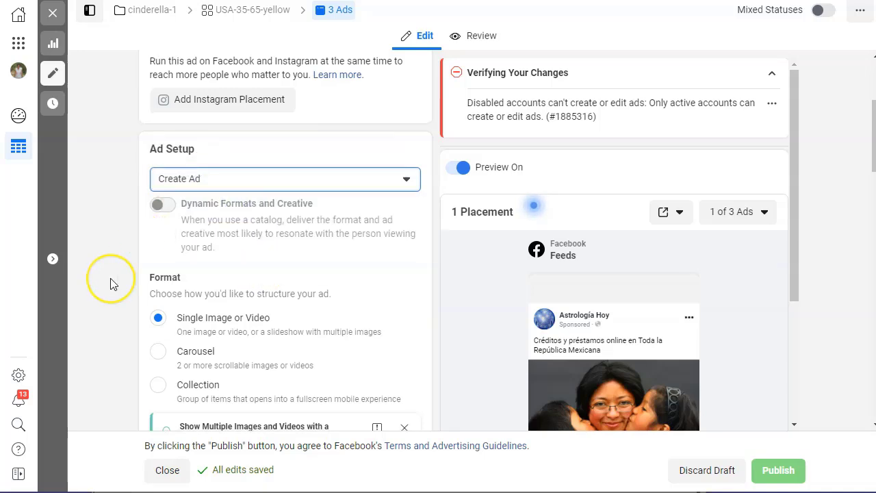
Step: Review the format and fullscreen mobile experience options of the three ads, down to the Ad Creative media and primary text
{"action": "scroll", "coordinate": [112, 279], "scroll_direction": "down", "scroll_amount": 3}
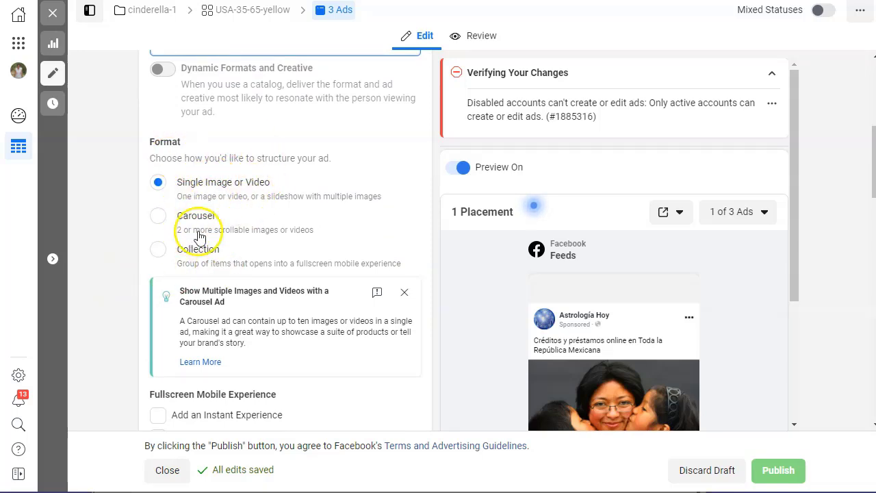
{"action": "scroll", "coordinate": [216, 232], "scroll_direction": "down", "scroll_amount": 3}
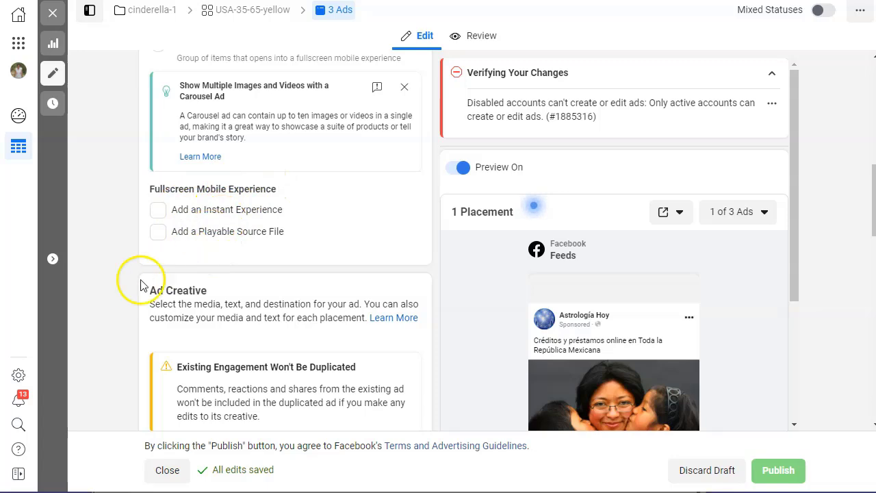
{"action": "scroll", "coordinate": [106, 311], "scroll_direction": "down", "scroll_amount": 2}
{"action": "scroll", "coordinate": [106, 311], "scroll_direction": "down", "scroll_amount": 1}
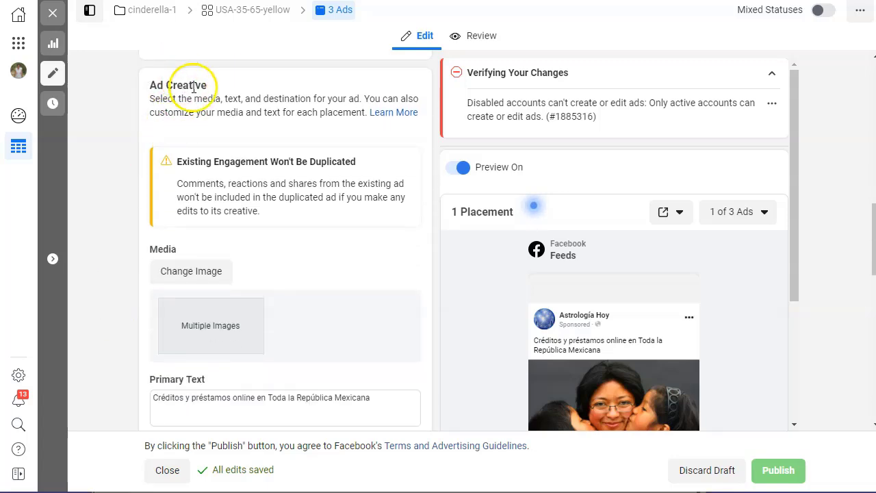
{"action": "scroll", "coordinate": [288, 240], "scroll_direction": "down", "scroll_amount": 1}
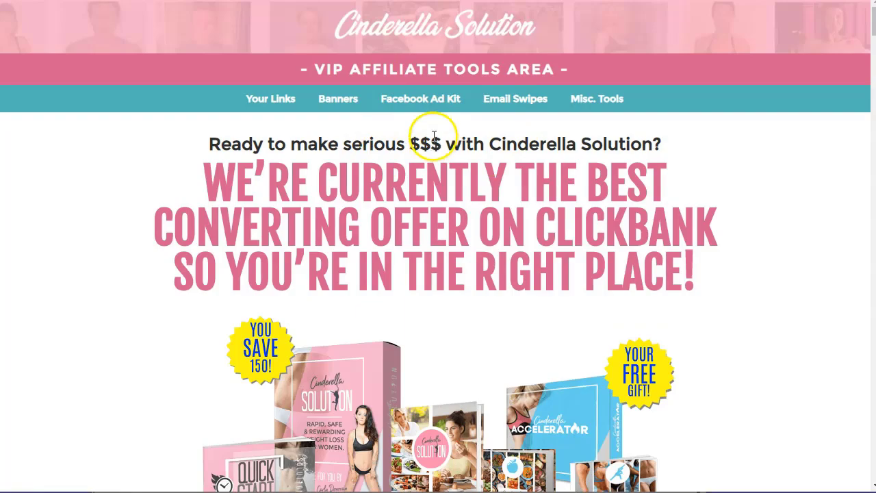
Step: Switch to the Cinderella Solution affiliate page and examine the Facebook Ad Kit's quiz lander, hoplink templates and ad images sections
{"action": "left_click", "coordinate": [429, 100]}
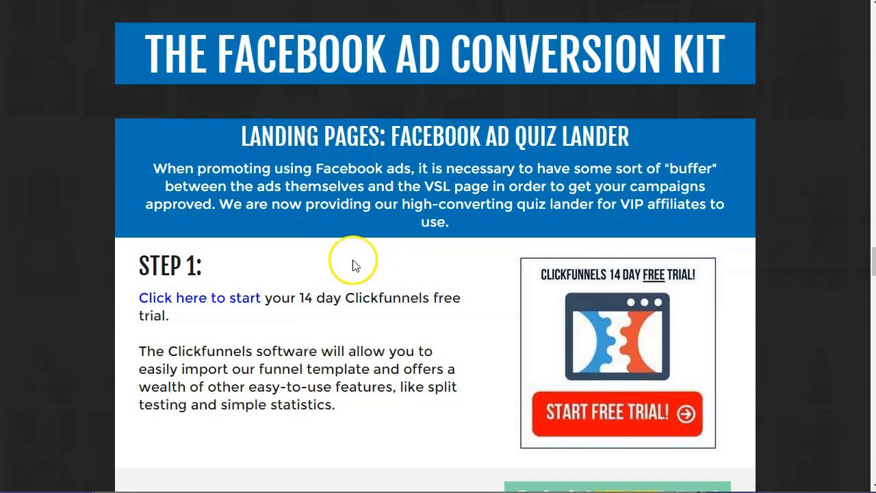
{"action": "scroll", "coordinate": [350, 259], "scroll_direction": "down", "scroll_amount": 8}
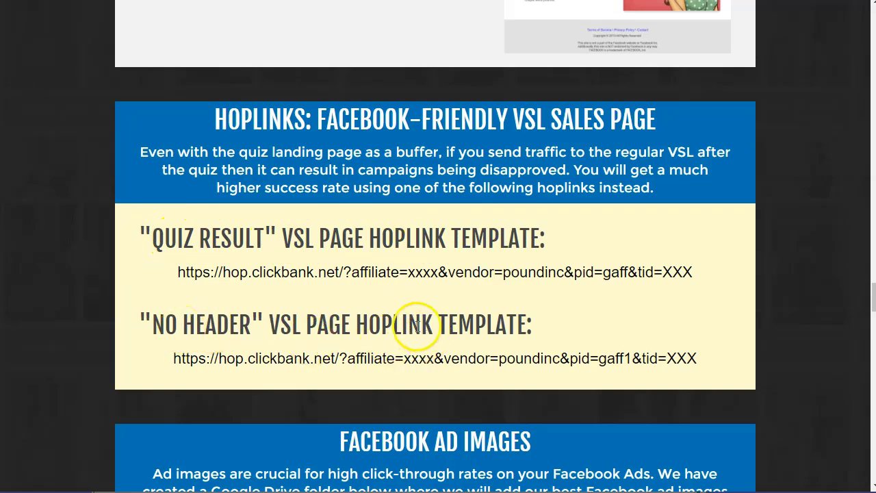
{"action": "scroll", "coordinate": [415, 332], "scroll_direction": "down", "scroll_amount": 1}
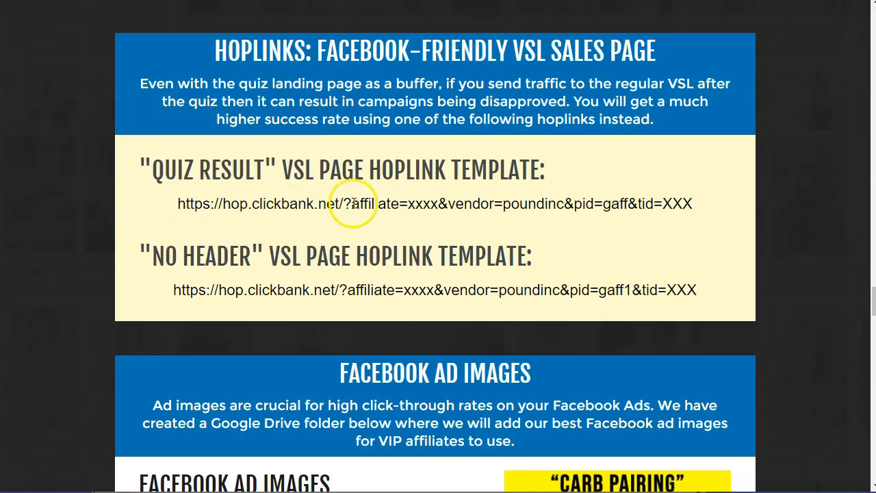
{"action": "scroll", "coordinate": [360, 222], "scroll_direction": "down", "scroll_amount": 5}
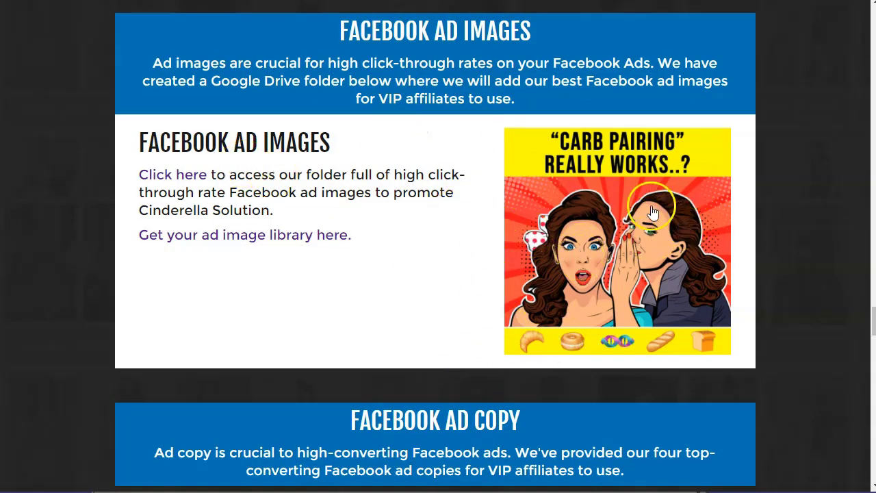
{"action": "scroll", "coordinate": [350, 318], "scroll_direction": "up", "scroll_amount": 1}
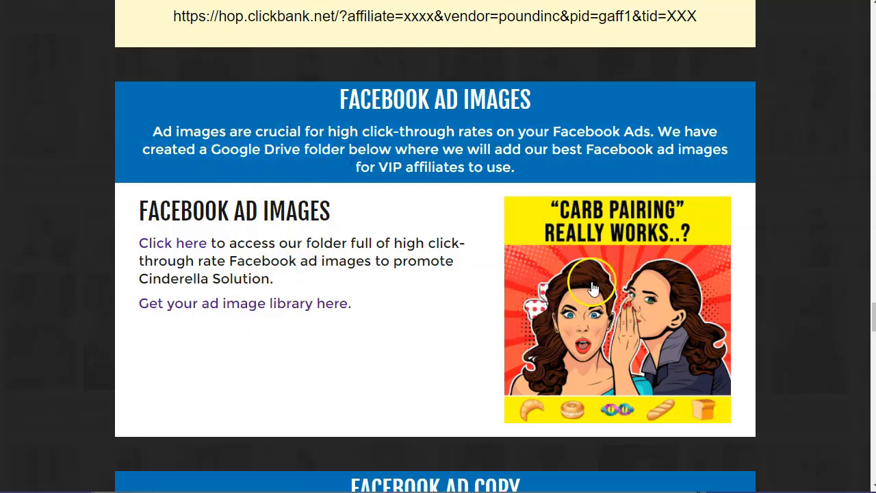
Step: Open the Facebook ad image library link in a new browser tab and switch to that Google Drive folder
{"action": "right_click", "coordinate": [281, 303]}
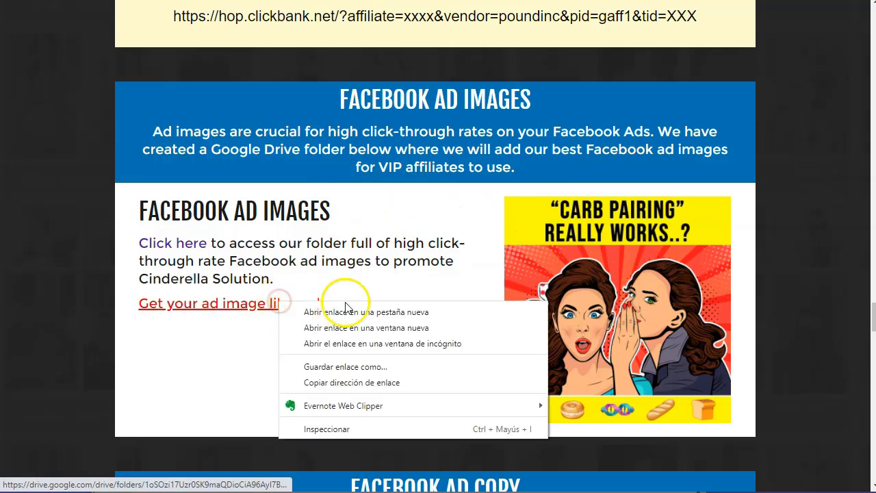
{"action": "left_click", "coordinate": [345, 309]}
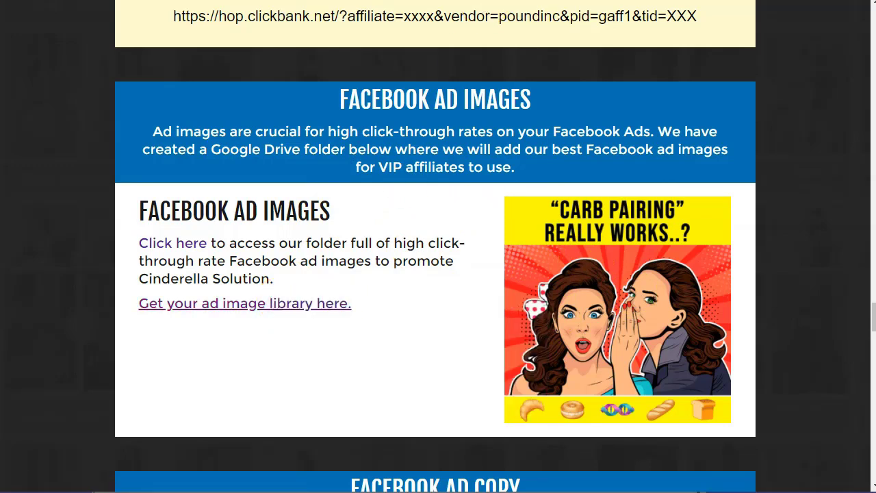
{"action": "key", "text": "ctrl+Tab"}
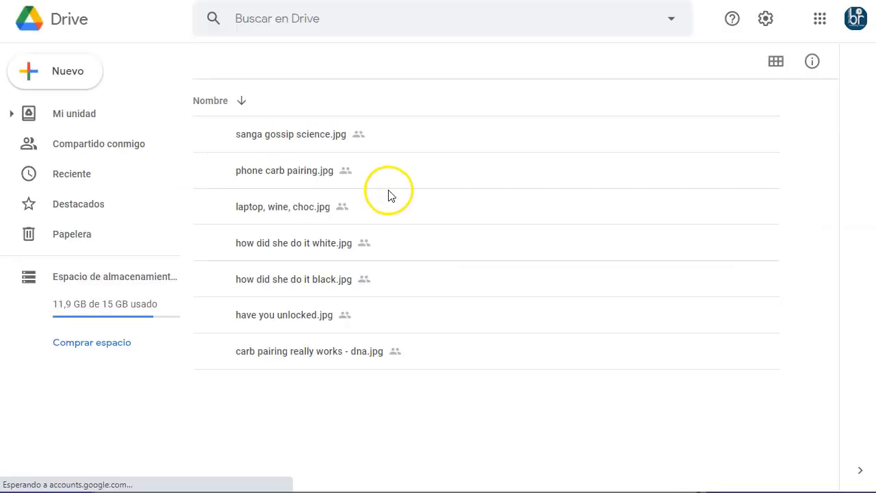
Step: Go through the image files in the Ad Images folder and preview carb pairing really works - dna.jpg
{"action": "left_click", "coordinate": [293, 137]}
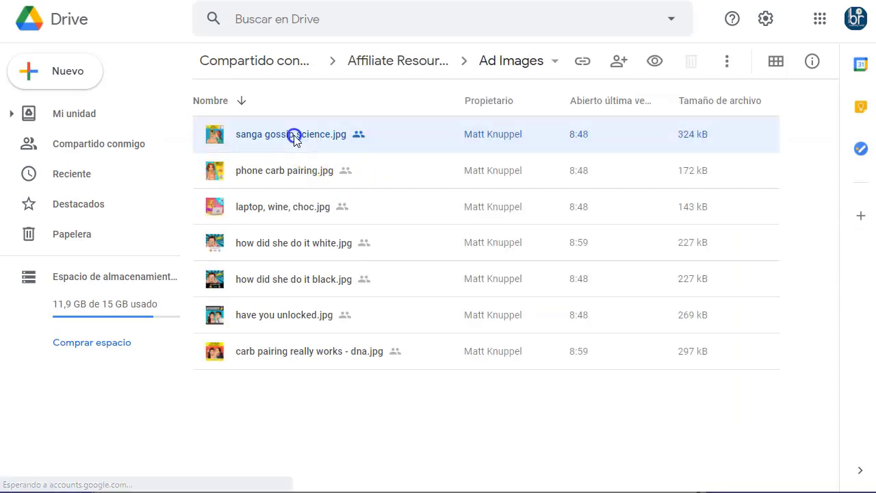
{"action": "left_click", "coordinate": [284, 173]}
{"action": "left_click", "coordinate": [285, 209]}
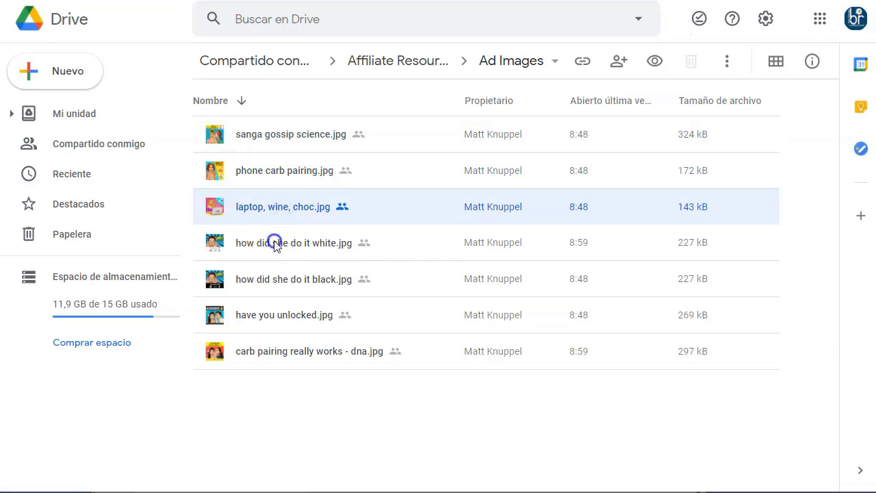
{"action": "left_click", "coordinate": [274, 242]}
{"action": "left_click", "coordinate": [273, 280]}
{"action": "left_click", "coordinate": [271, 322]}
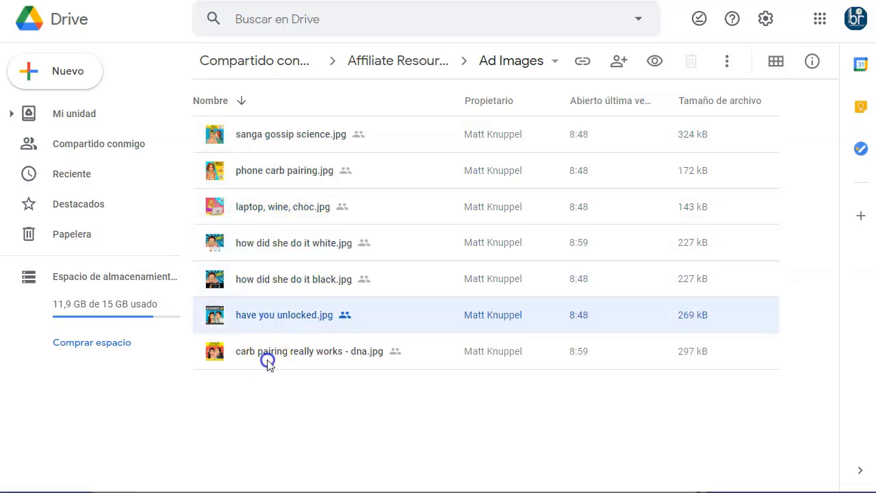
{"action": "left_click", "coordinate": [267, 358]}
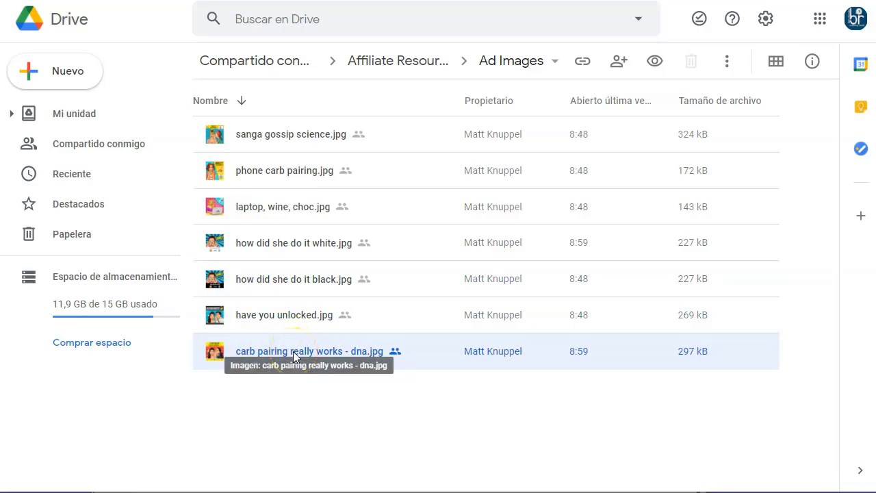
{"action": "double_click", "coordinate": [295, 353]}
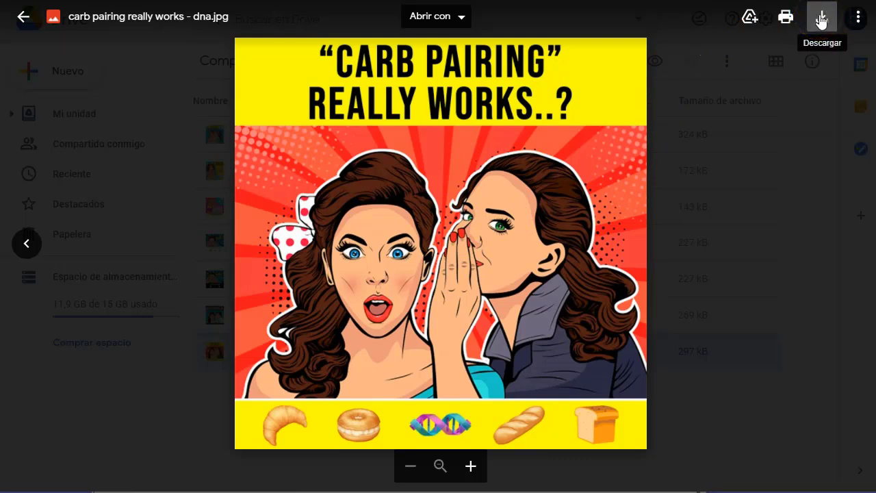
{"action": "left_click", "coordinate": [24, 22]}
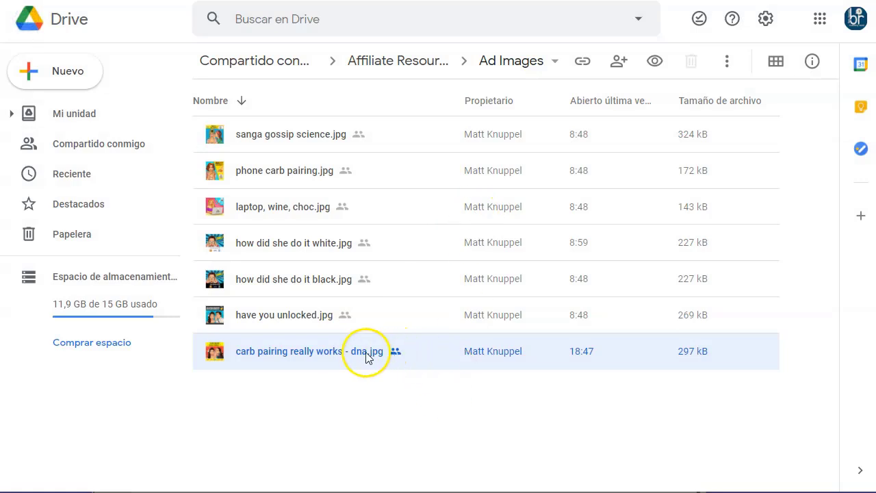
Step: Preview how did she do it white.jpg and how did she do it black.jpg to compare the two ad images
{"action": "left_click", "coordinate": [279, 281]}
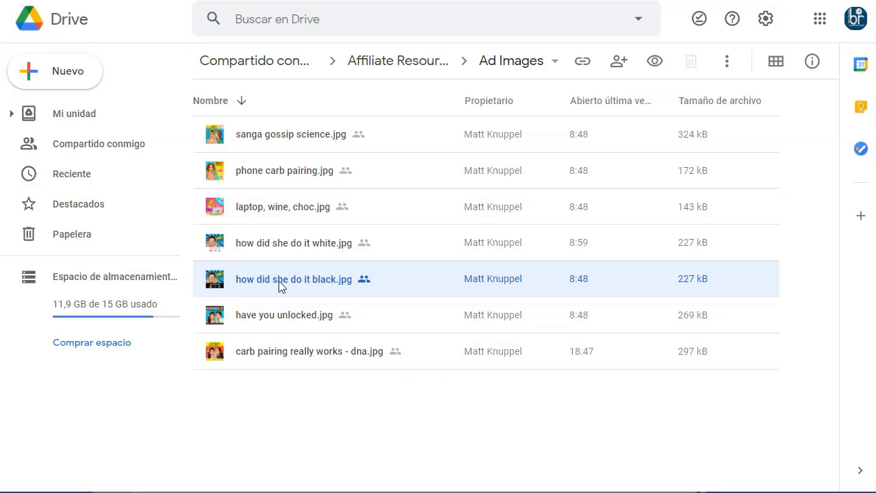
{"action": "left_click", "coordinate": [279, 243]}
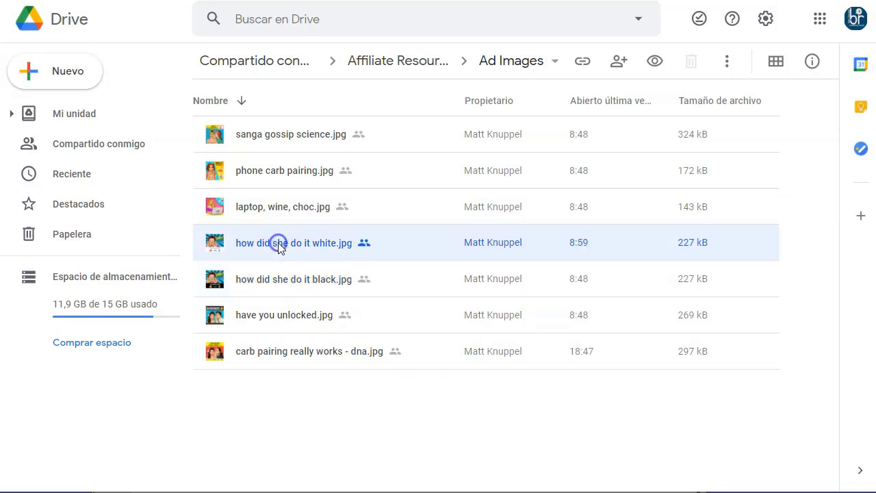
{"action": "double_click", "coordinate": [295, 244]}
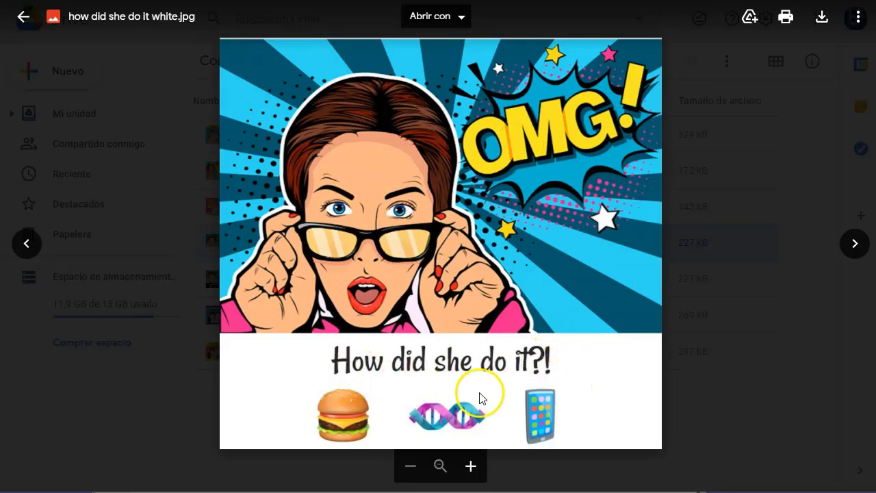
{"action": "left_click", "coordinate": [18, 19]}
{"action": "double_click", "coordinate": [309, 279]}
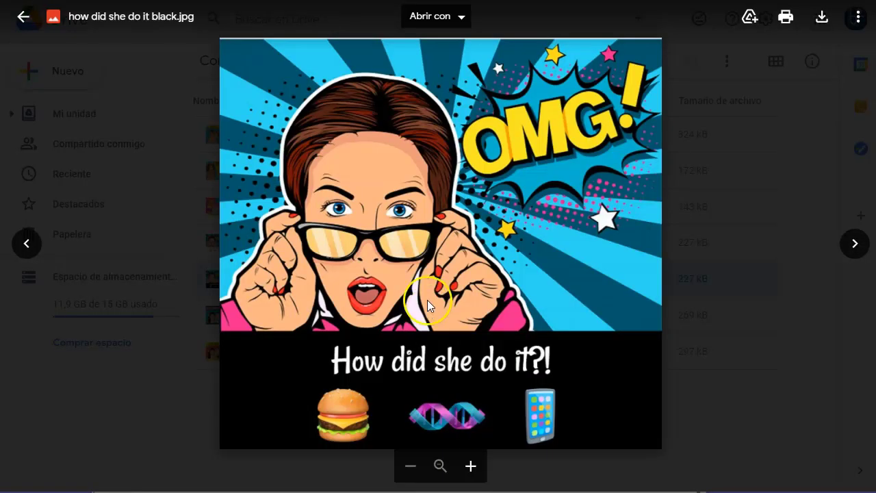
{"action": "left_click", "coordinate": [24, 26]}
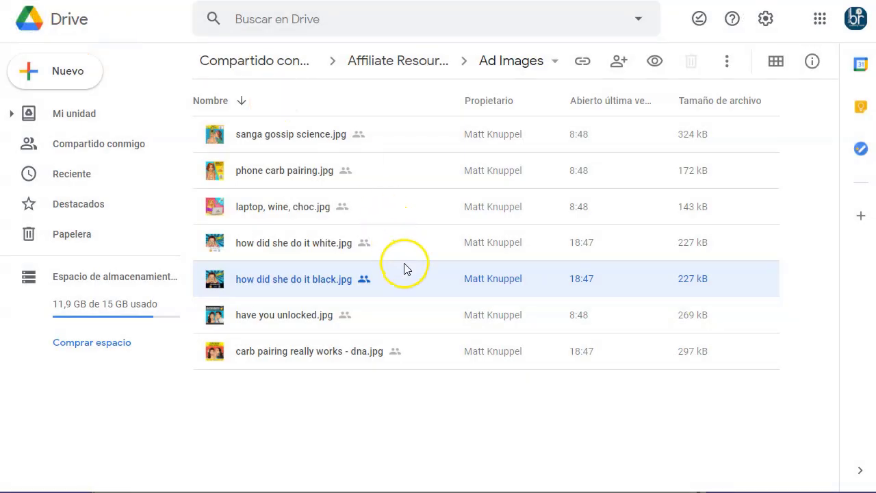
{"action": "left_click", "coordinate": [297, 353]}
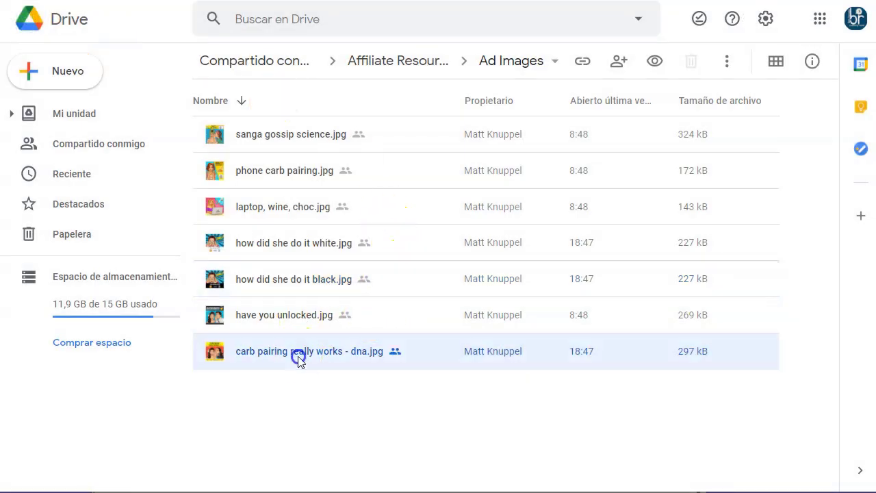
{"action": "left_click", "coordinate": [288, 275]}
{"action": "left_click", "coordinate": [283, 234]}
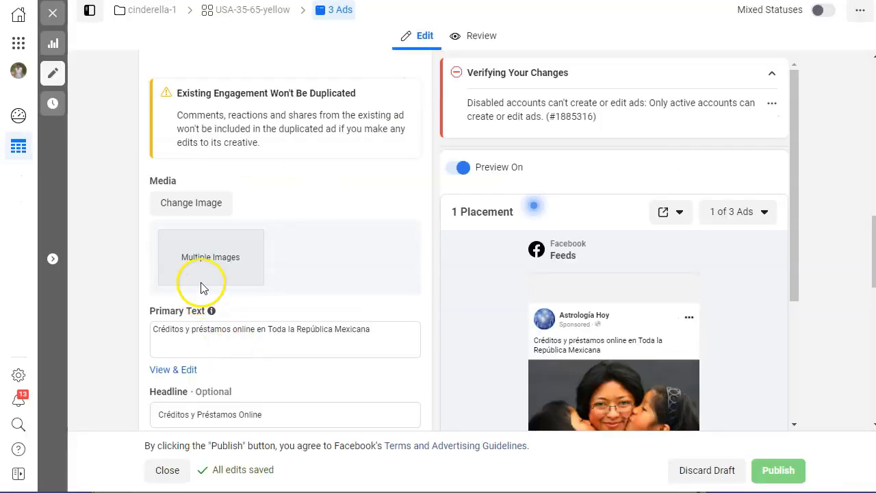
Step: In the Facebook ads editor, replace the ads' media with the uploaded carb-pairing-really-works-dna.jpg image
{"action": "left_click", "coordinate": [170, 203]}
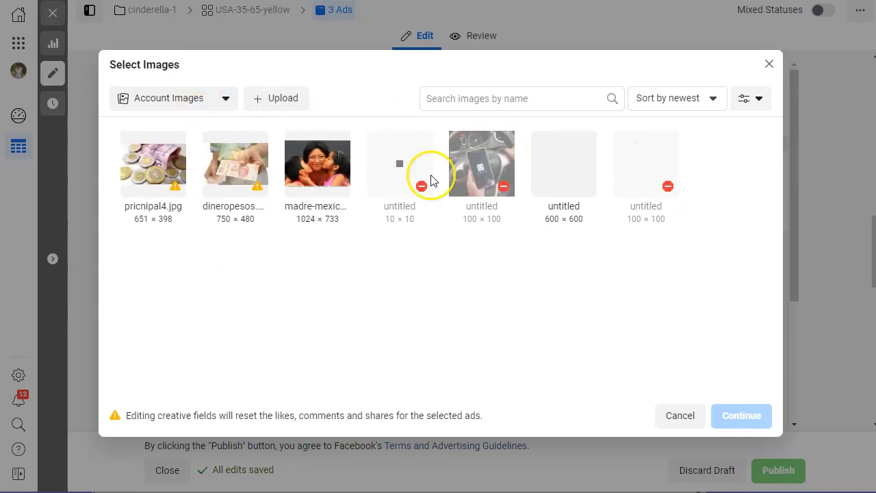
{"action": "left_click", "coordinate": [288, 99]}
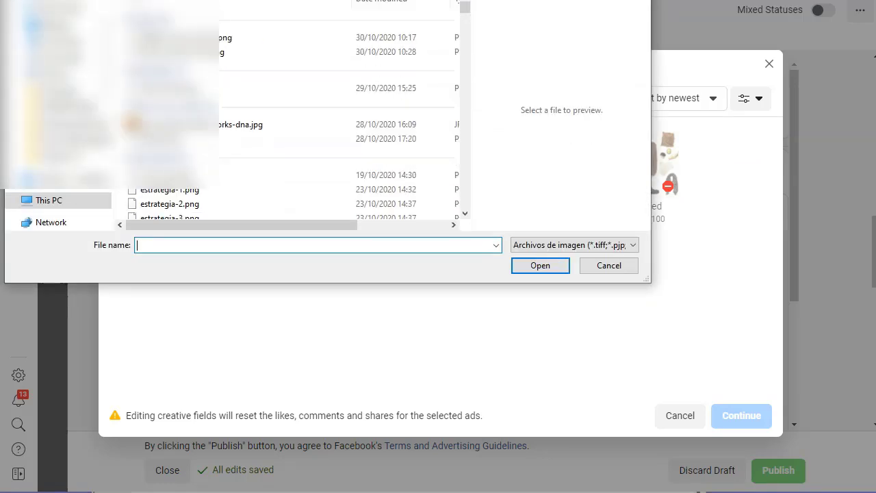
{"action": "left_click", "coordinate": [540, 264]}
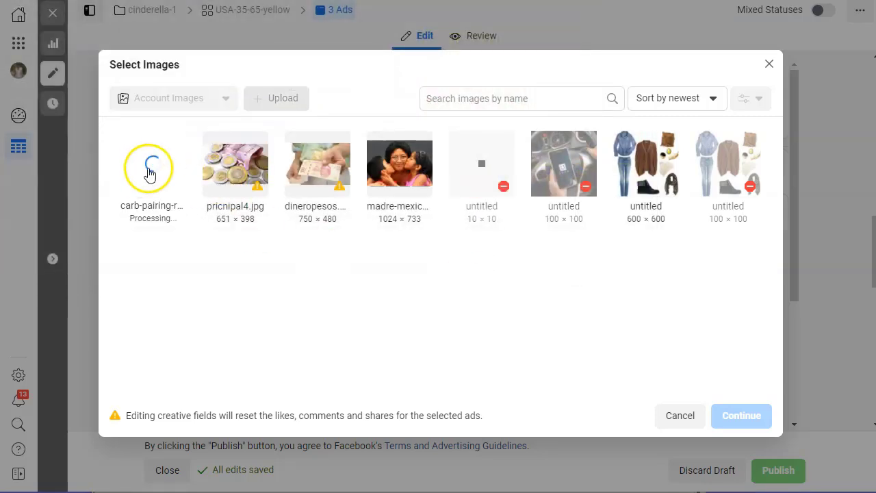
{"action": "left_click", "coordinate": [155, 170]}
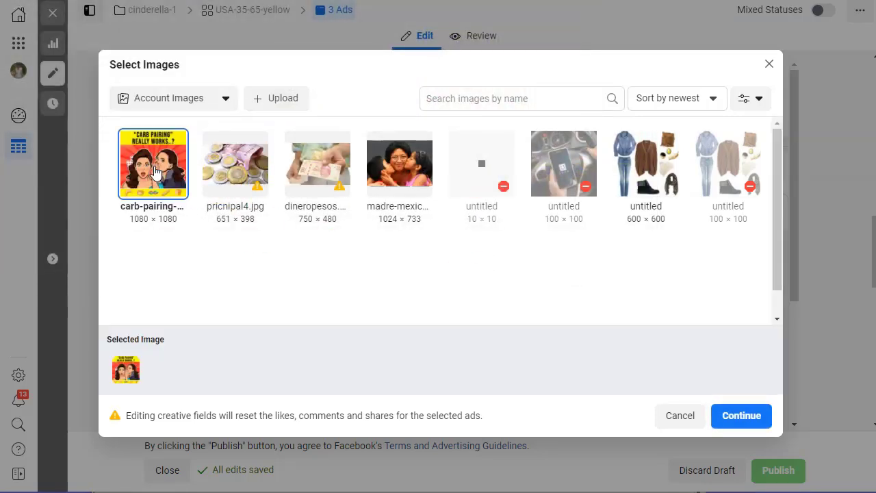
{"action": "left_click", "coordinate": [739, 415]}
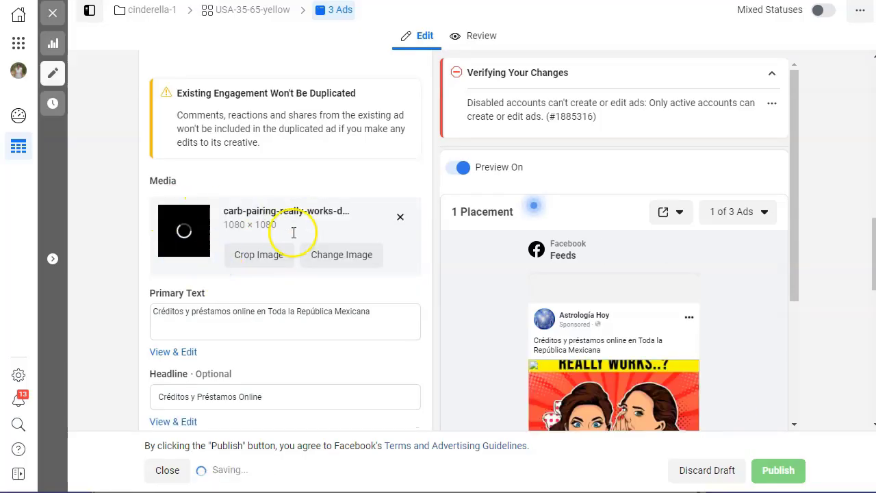
Step: Check the new image in the ad preview and clear the ads' optional description
{"action": "scroll", "coordinate": [609, 310], "scroll_direction": "down", "scroll_amount": 2}
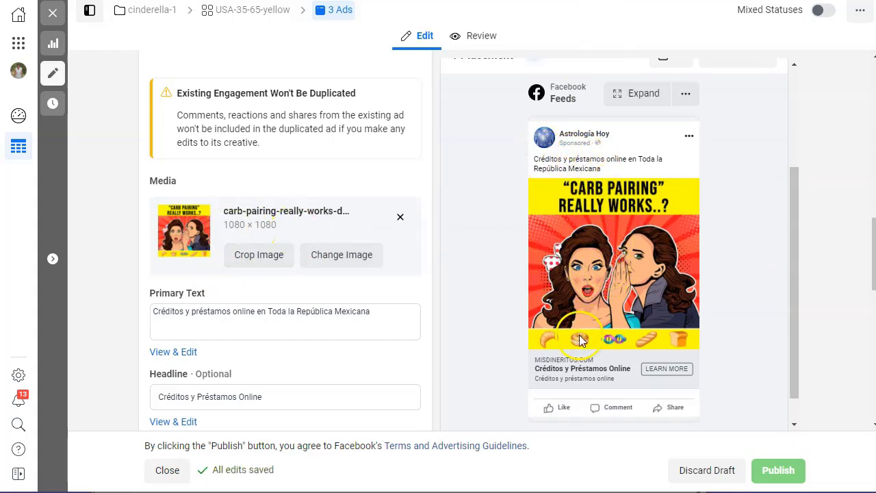
{"action": "scroll", "coordinate": [128, 304], "scroll_direction": "down", "scroll_amount": 2}
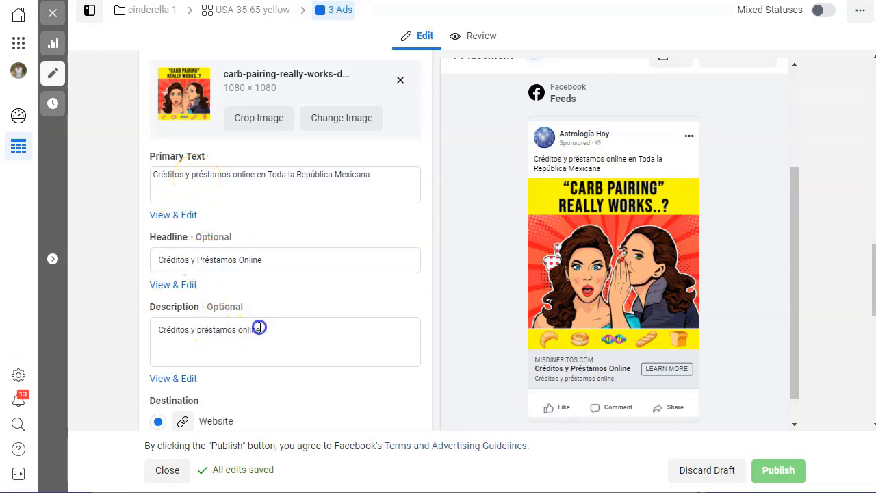
{"action": "left_click_drag", "start_coordinate": [259, 329], "coordinate": [132, 339]}
{"action": "key", "text": "BackSpace"}
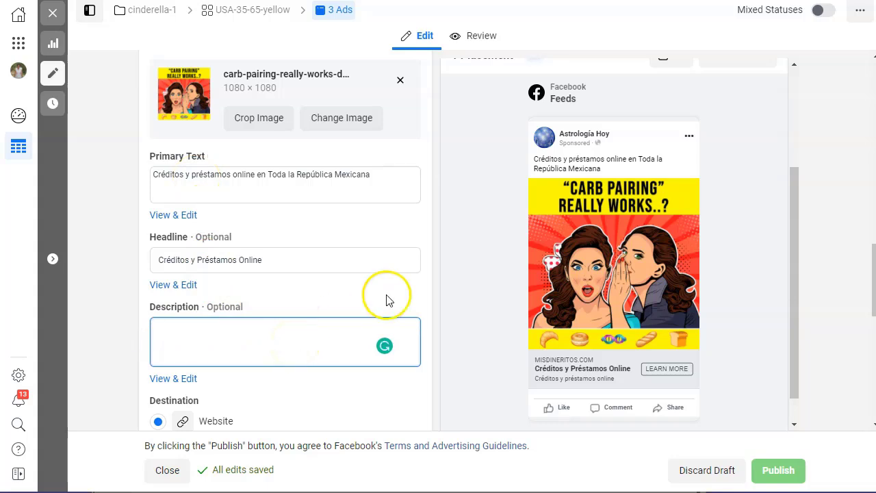
{"action": "left_click", "coordinate": [334, 295]}
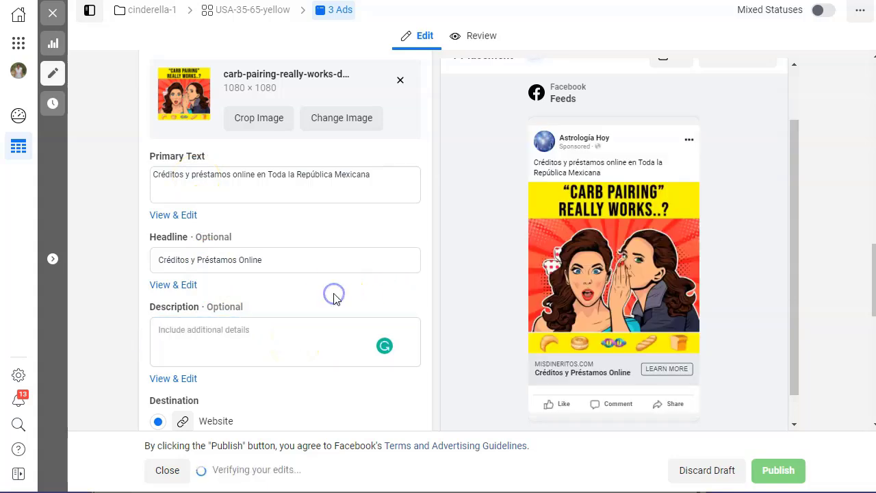
Step: Clear the existing Spanish primary text and headline from the ads
{"action": "triple_click", "coordinate": [223, 178]}
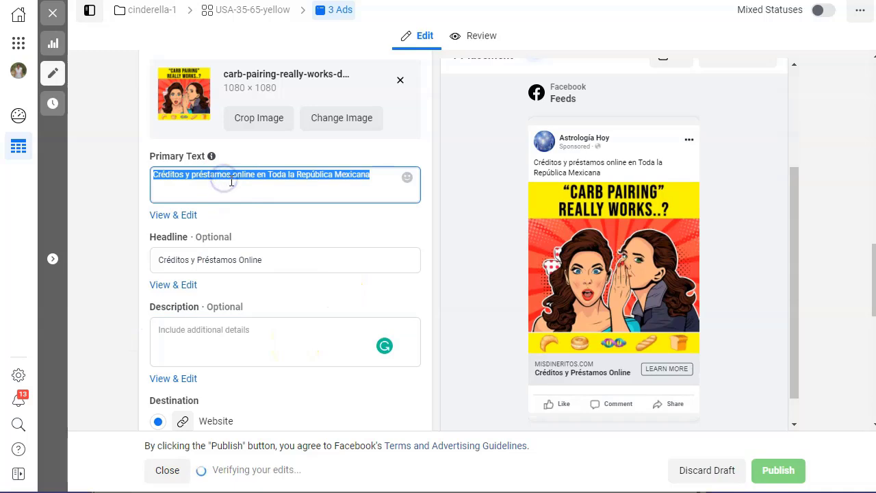
{"action": "key", "text": "BackSpace"}
{"action": "triple_click", "coordinate": [193, 257]}
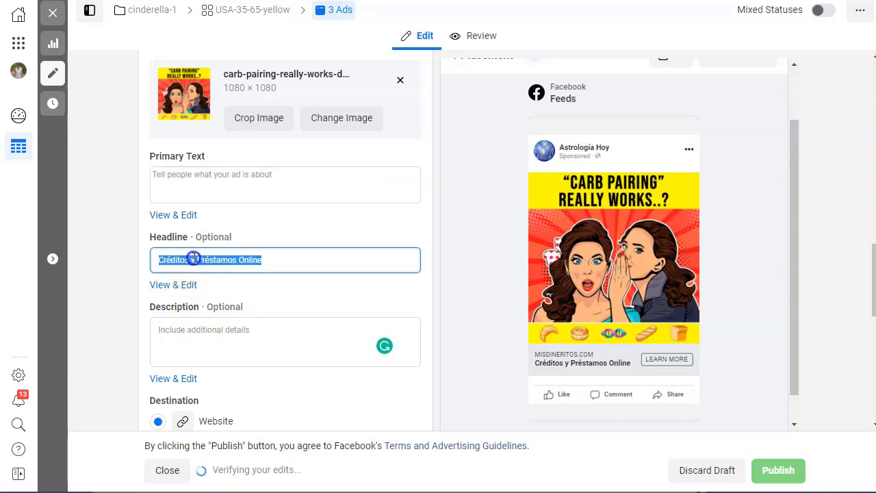
{"action": "key", "text": "BackSpace"}
{"action": "left_click", "coordinate": [242, 184]}
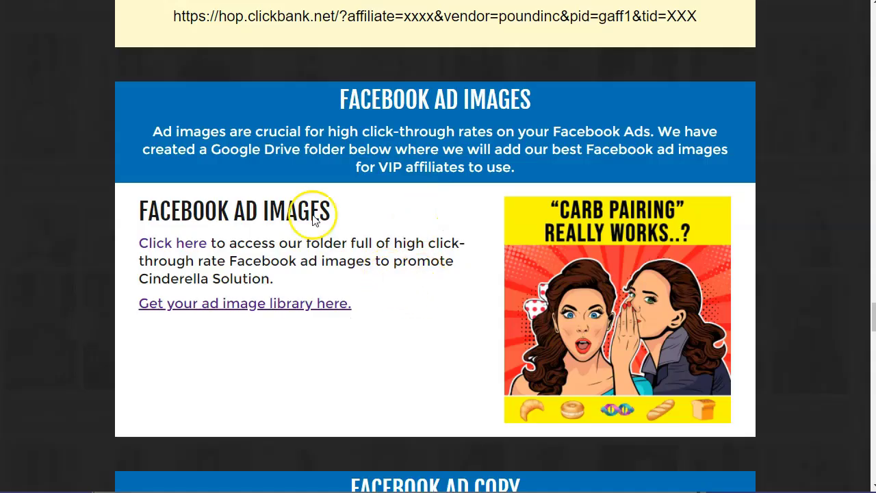
Step: Read through the Facebook ad copy samples on the Cinderella Solution affiliate page to compare the provided texts
{"action": "scroll", "coordinate": [377, 205], "scroll_direction": "down", "scroll_amount": 5}
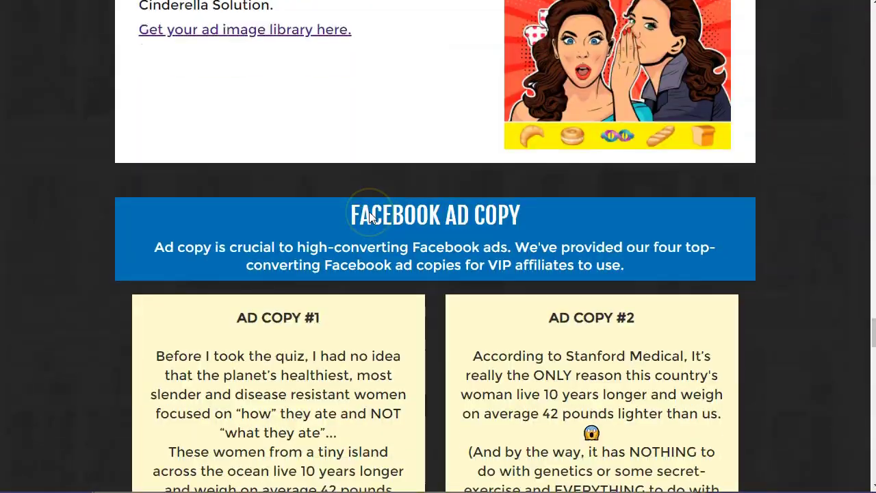
{"action": "scroll", "coordinate": [456, 147], "scroll_direction": "down", "scroll_amount": 1}
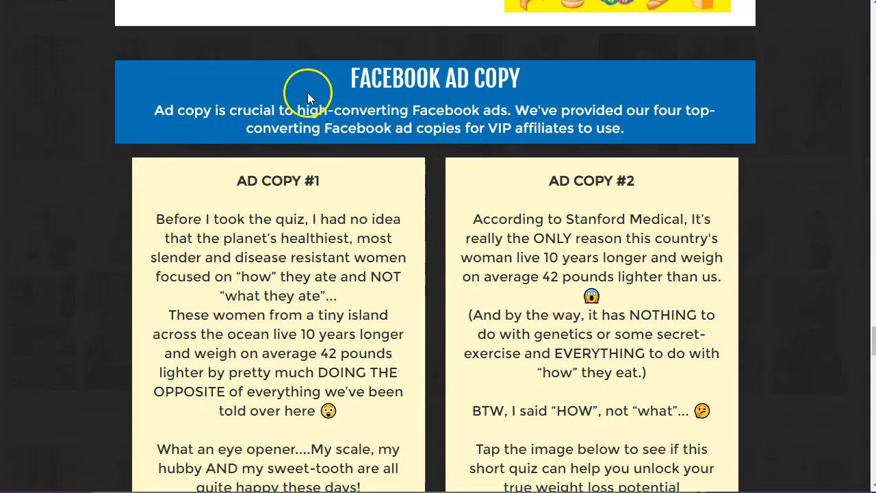
{"action": "scroll", "coordinate": [424, 133], "scroll_direction": "down", "scroll_amount": 2}
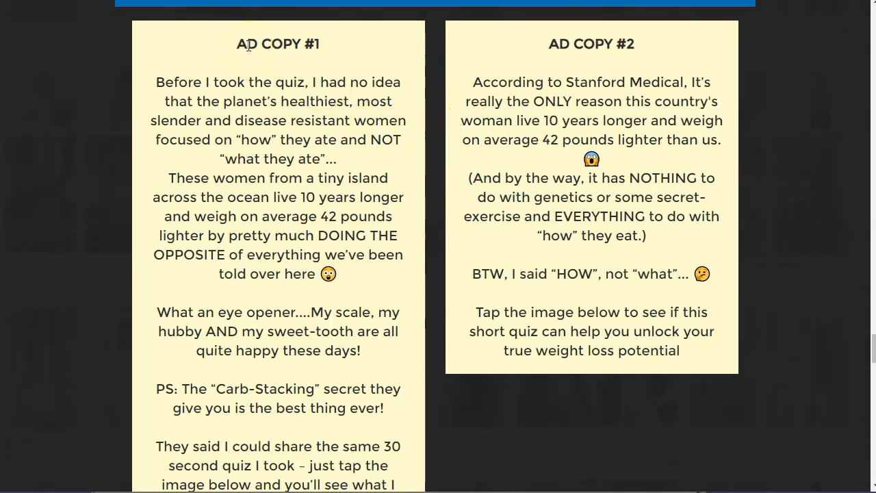
{"action": "scroll", "coordinate": [588, 201], "scroll_direction": "down", "scroll_amount": 4}
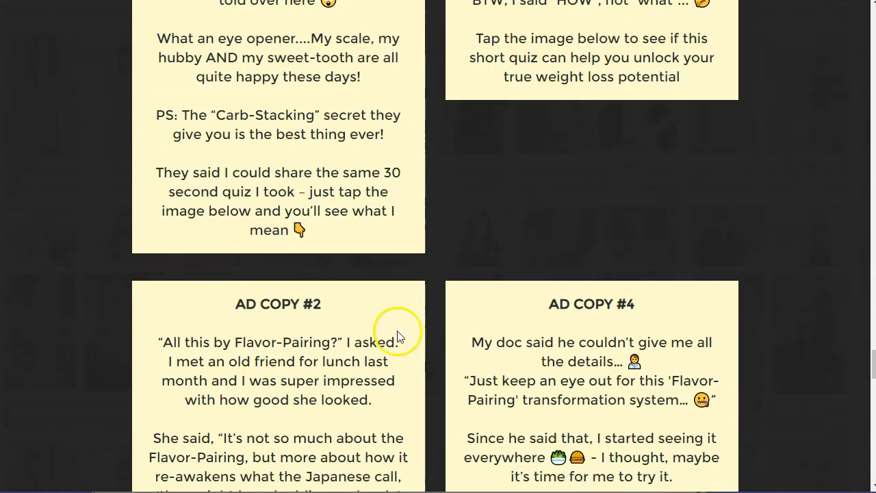
{"action": "scroll", "coordinate": [319, 342], "scroll_direction": "down", "scroll_amount": 2}
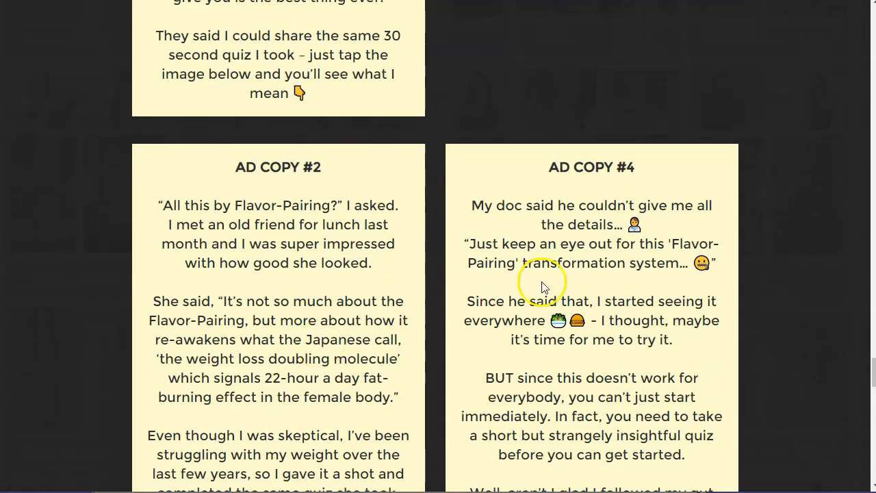
{"action": "scroll", "coordinate": [570, 256], "scroll_direction": "down", "scroll_amount": 3}
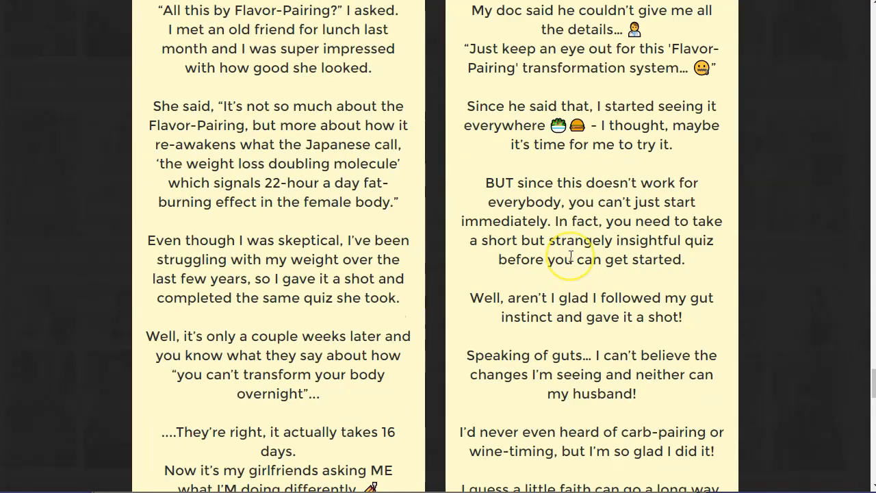
{"action": "scroll", "coordinate": [571, 256], "scroll_direction": "down", "scroll_amount": 4}
{"action": "scroll", "coordinate": [571, 256], "scroll_direction": "up", "scroll_amount": 3}
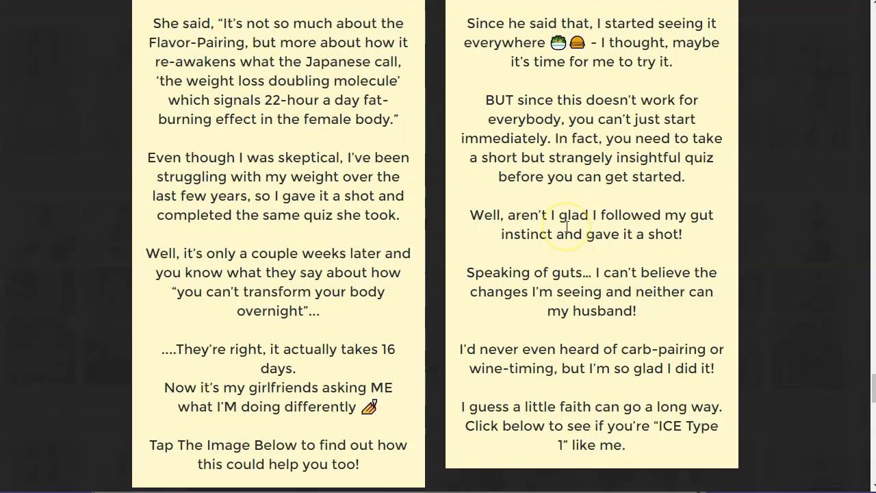
{"action": "scroll", "coordinate": [567, 227], "scroll_direction": "up", "scroll_amount": 2}
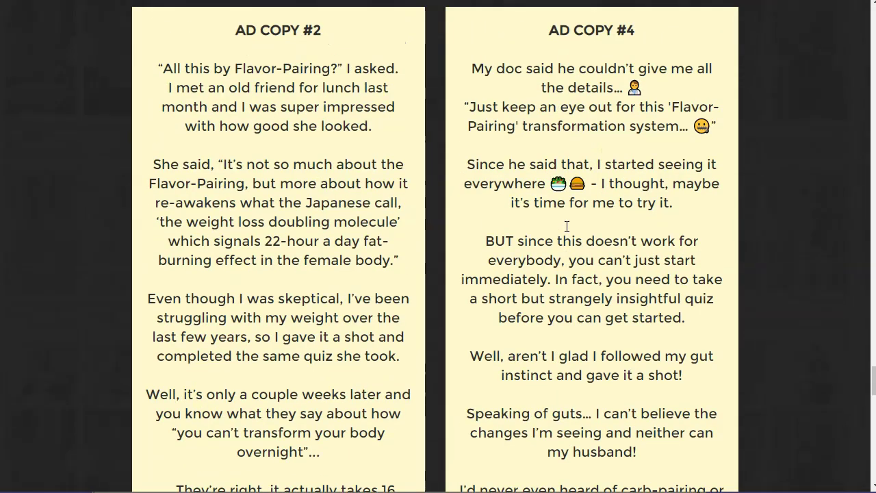
{"action": "scroll", "coordinate": [566, 226], "scroll_direction": "up", "scroll_amount": 8}
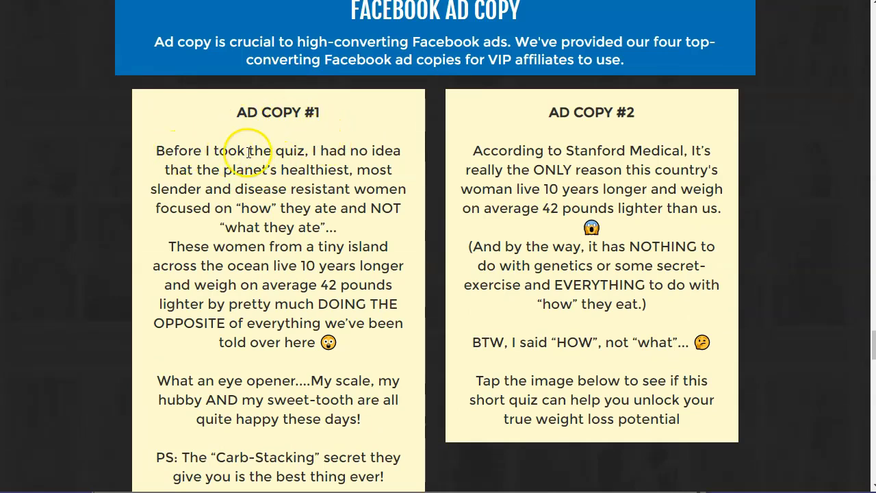
{"action": "left_click", "coordinate": [145, 166]}
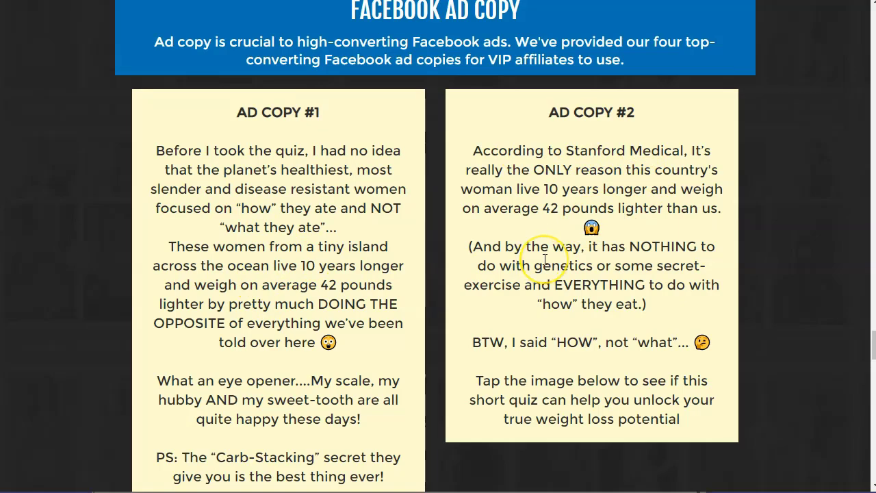
{"action": "scroll", "coordinate": [545, 259], "scroll_direction": "down", "scroll_amount": 7}
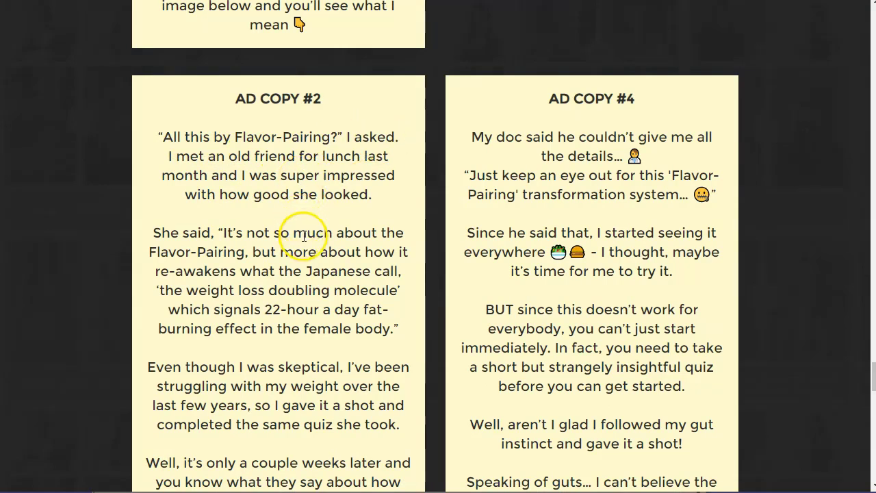
{"action": "scroll", "coordinate": [582, 167], "scroll_direction": "down", "scroll_amount": 4}
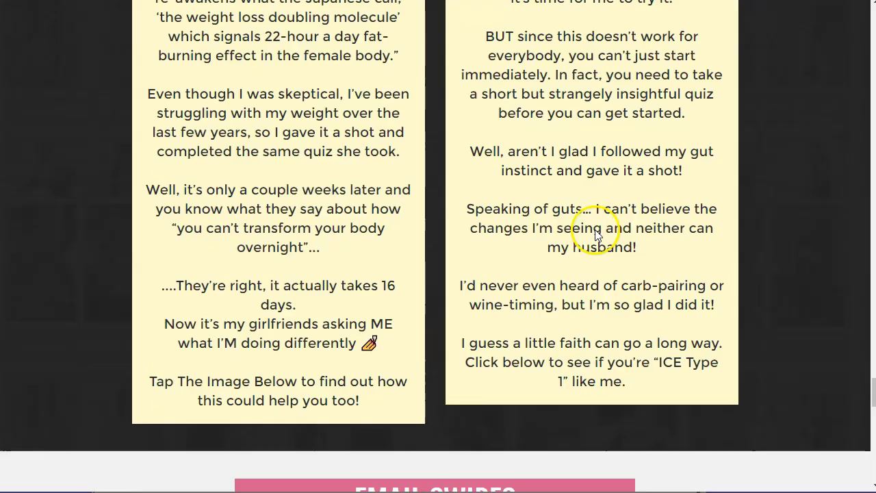
Step: Copy the full Ad Copy #1 text from the affiliate page into the ads' primary text in the Facebook ads editor
{"action": "scroll", "coordinate": [588, 219], "scroll_direction": "up", "scroll_amount": 12}
{"action": "scroll", "coordinate": [289, 233], "scroll_direction": "up", "scroll_amount": 1}
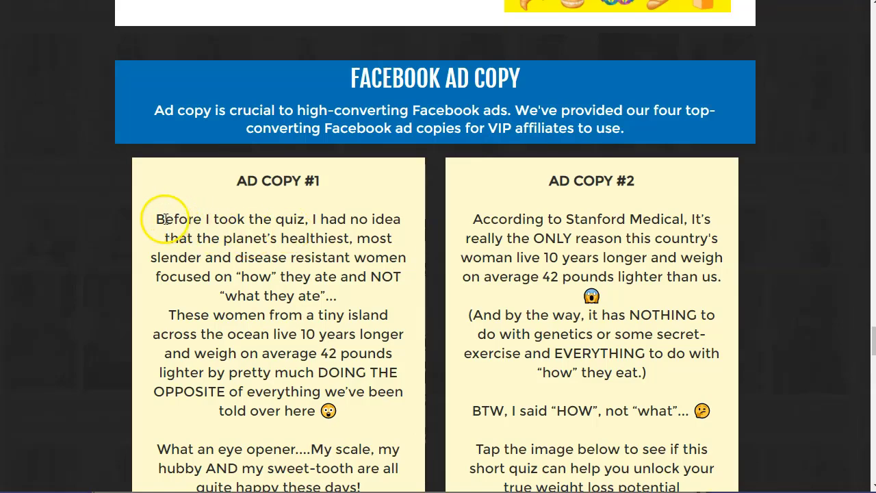
{"action": "left_click_drag", "start_coordinate": [162, 219], "coordinate": [311, 364]}
{"action": "scroll", "coordinate": [198, 283], "scroll_direction": "down", "scroll_amount": 4}
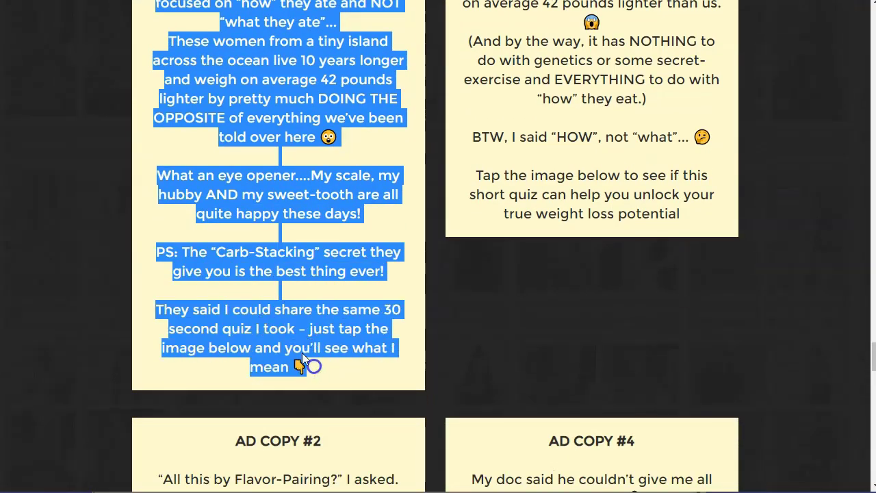
{"action": "right_click", "coordinate": [283, 175]}
{"action": "left_click", "coordinate": [348, 189]}
{"action": "key", "text": "alt+Tab"}
{"action": "left_click", "coordinate": [216, 195]}
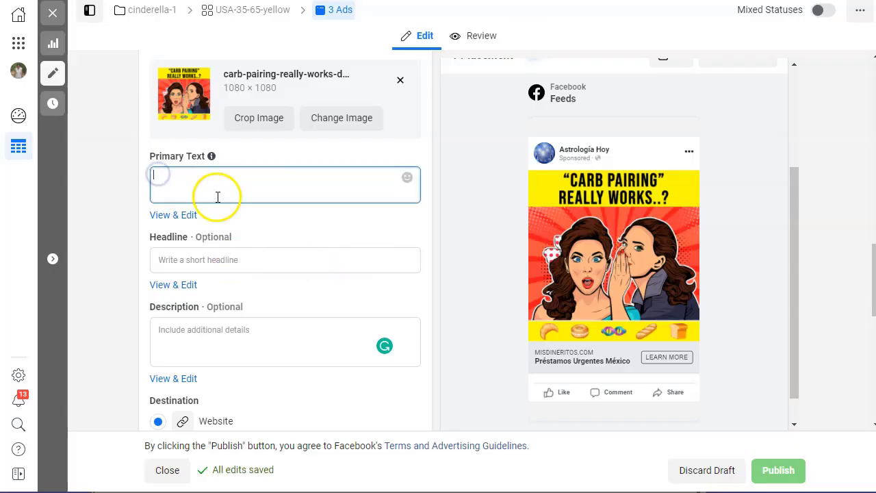
{"action": "key", "text": "ctrl+v"}
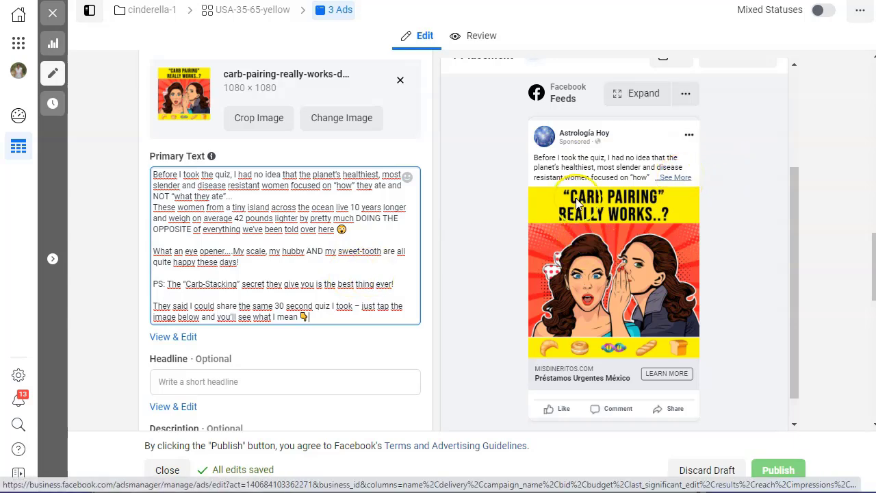
Step: Copy "The “Carb-Stacking” secret they give you is the best thing ever!" from the primary text into the ads' headline
{"action": "left_click", "coordinate": [197, 385]}
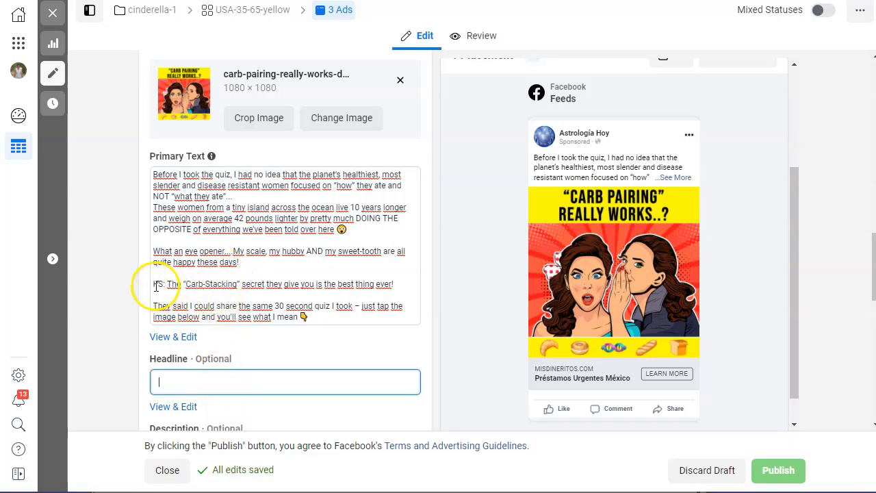
{"action": "left_click_drag", "start_coordinate": [167, 285], "coordinate": [339, 284]}
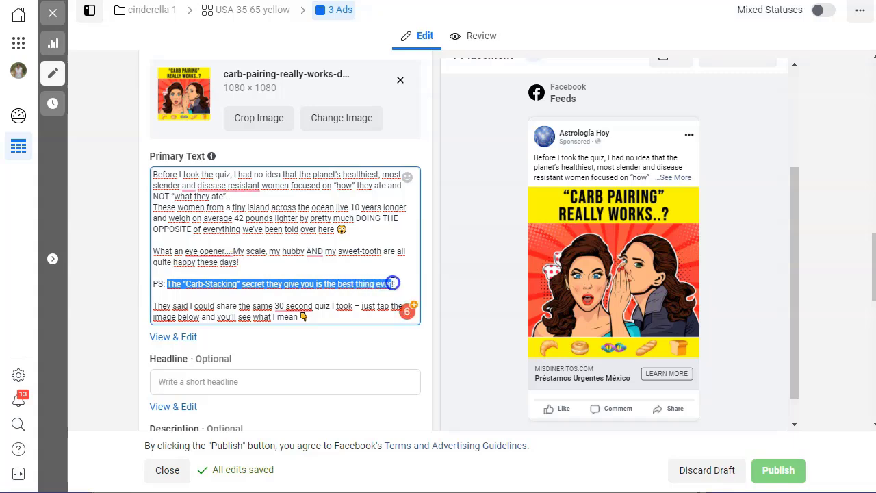
{"action": "right_click", "coordinate": [276, 284]}
{"action": "left_click", "coordinate": [319, 278]}
{"action": "left_click", "coordinate": [237, 385]}
{"action": "right_click", "coordinate": [238, 385]}
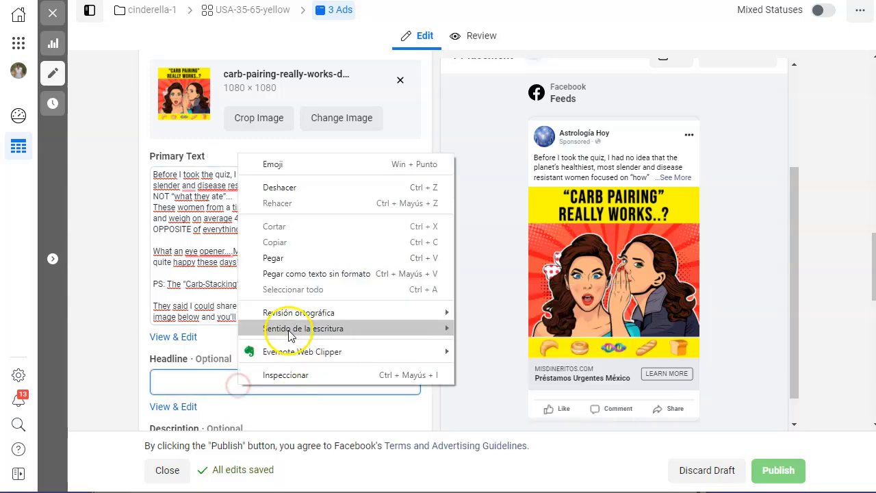
{"action": "left_click", "coordinate": [291, 266]}
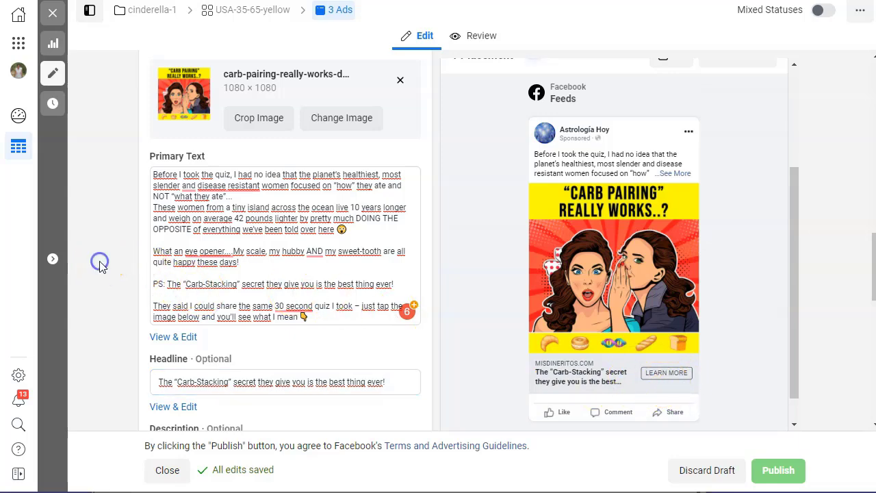
{"action": "scroll", "coordinate": [96, 273], "scroll_direction": "down", "scroll_amount": 4}
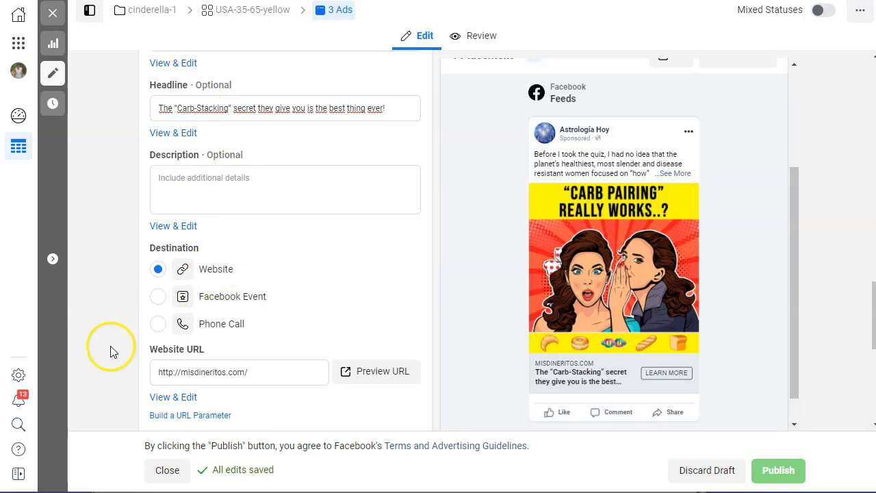
{"action": "left_click_drag", "start_coordinate": [293, 376], "coordinate": [156, 386]}
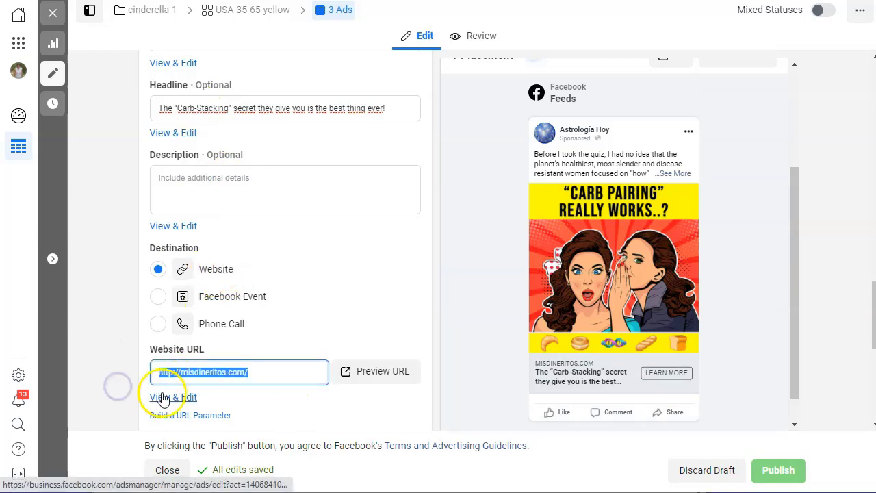
{"action": "key", "text": "BackSpace"}
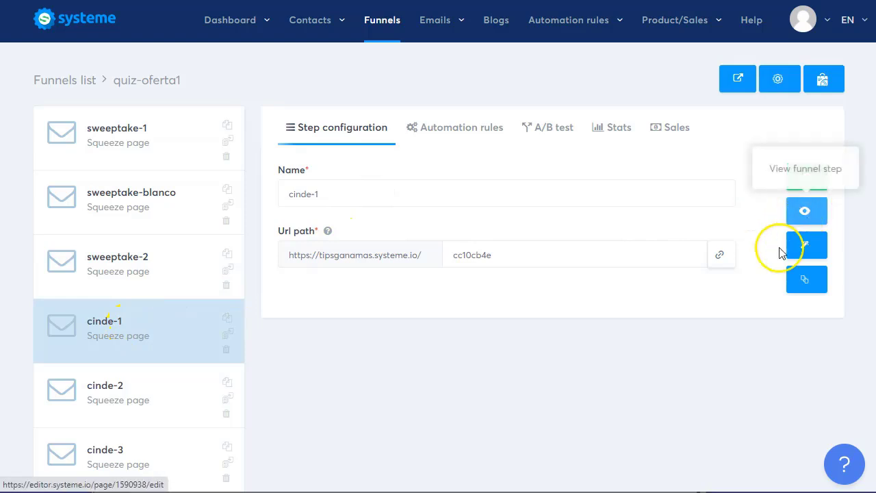
{"action": "left_click", "coordinate": [722, 255]}
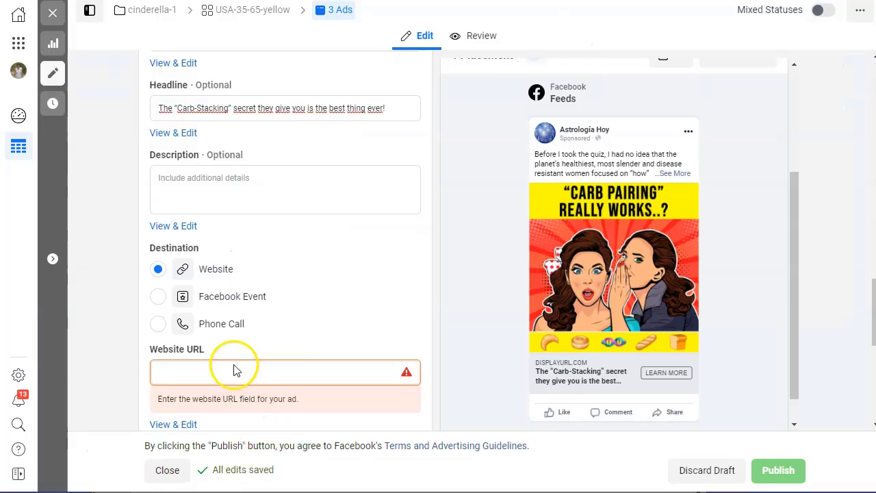
{"action": "key", "text": "ctrl+v"}
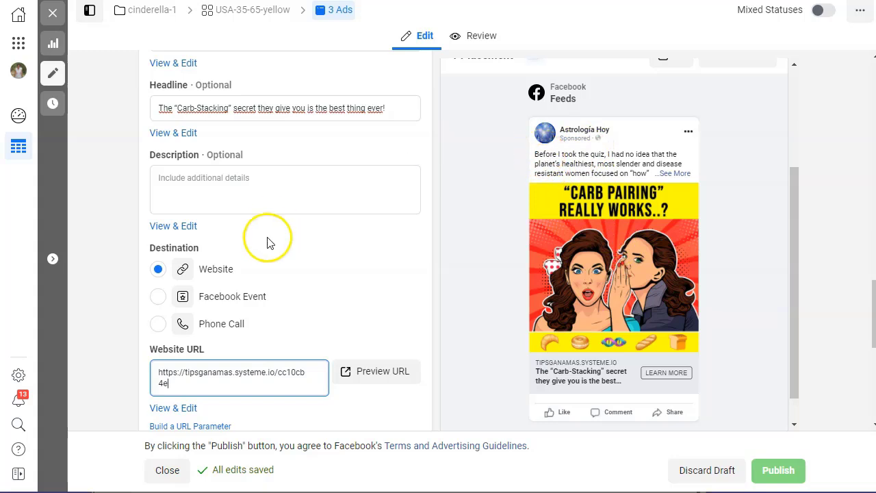
Step: Look through the available call-to-action options for the three ads and keep Learn More
{"action": "scroll", "coordinate": [264, 244], "scroll_direction": "down", "scroll_amount": 3}
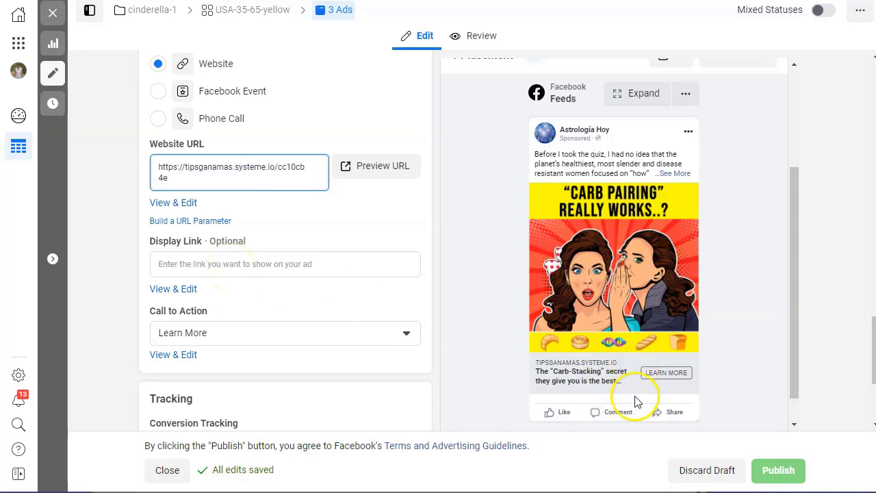
{"action": "scroll", "coordinate": [248, 300], "scroll_direction": "down", "scroll_amount": 2}
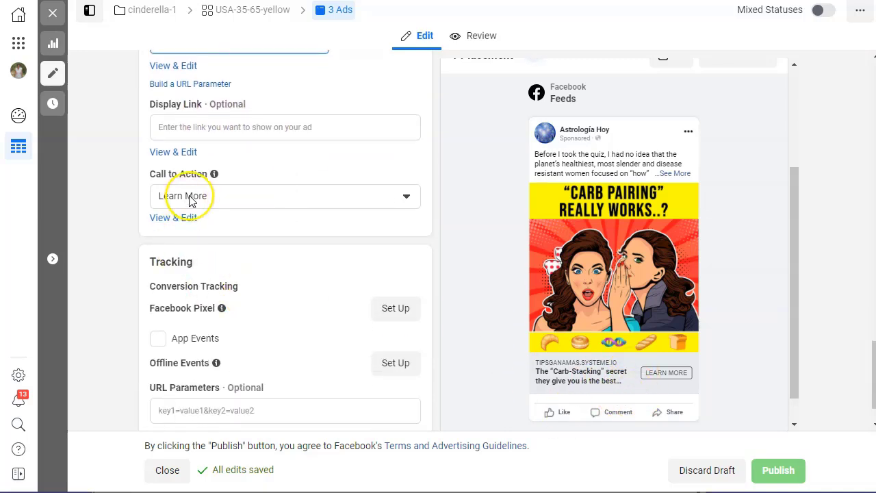
{"action": "left_click", "coordinate": [267, 198]}
{"action": "scroll", "coordinate": [248, 338], "scroll_direction": "down", "scroll_amount": 3}
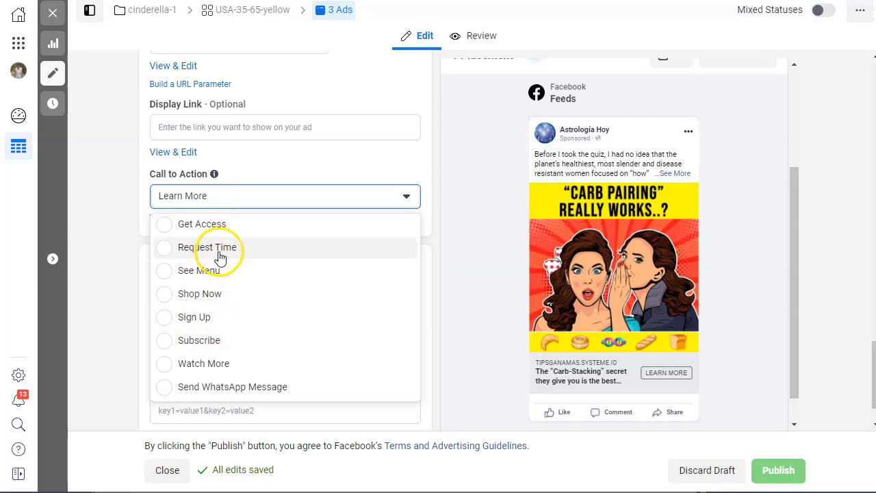
{"action": "scroll", "coordinate": [280, 342], "scroll_direction": "up", "scroll_amount": 2}
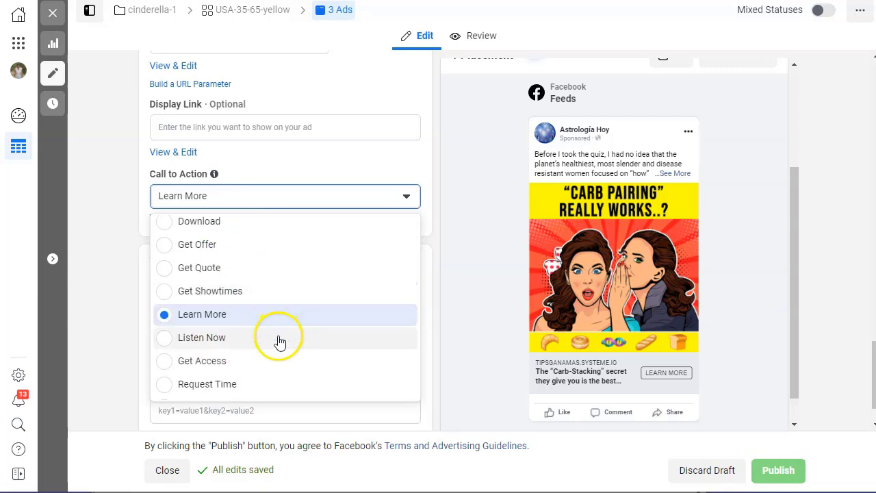
{"action": "scroll", "coordinate": [235, 301], "scroll_direction": "up", "scroll_amount": 2}
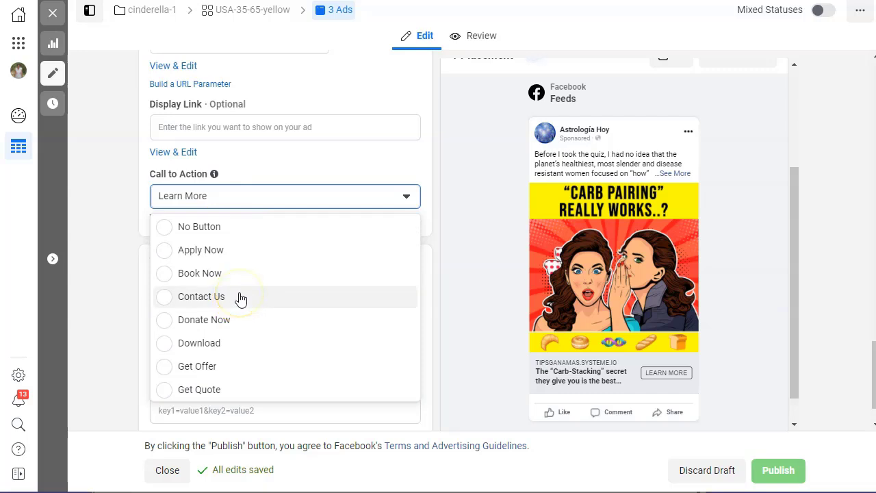
{"action": "scroll", "coordinate": [241, 299], "scroll_direction": "down", "scroll_amount": 1}
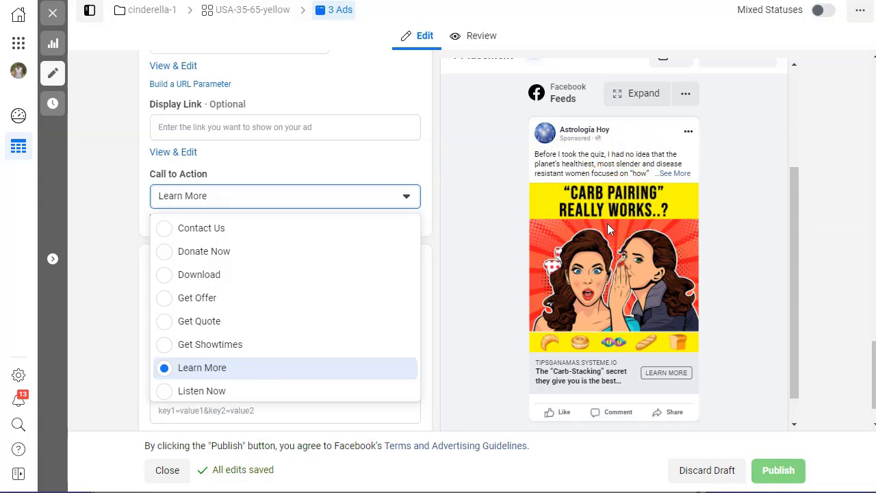
{"action": "left_click", "coordinate": [674, 377]}
{"action": "left_click", "coordinate": [550, 383]}
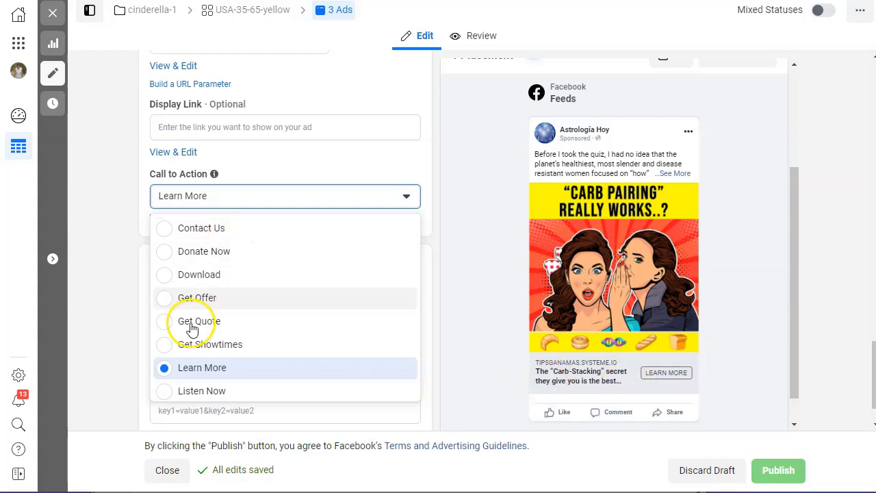
{"action": "left_click", "coordinate": [113, 322]}
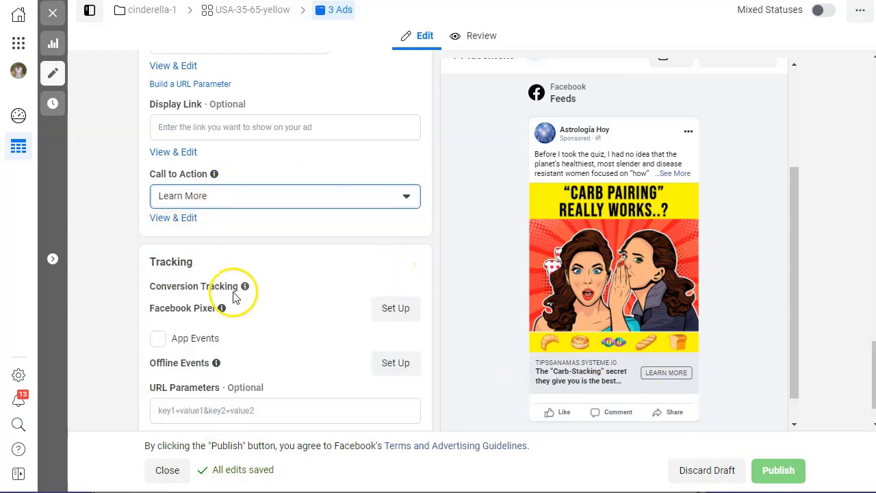
Step: Create a Facebook pixel from the ads' conversion tracking section, keeping the suggested pixel name and leaving the website URL empty
{"action": "scroll", "coordinate": [273, 297], "scroll_direction": "down", "scroll_amount": 1}
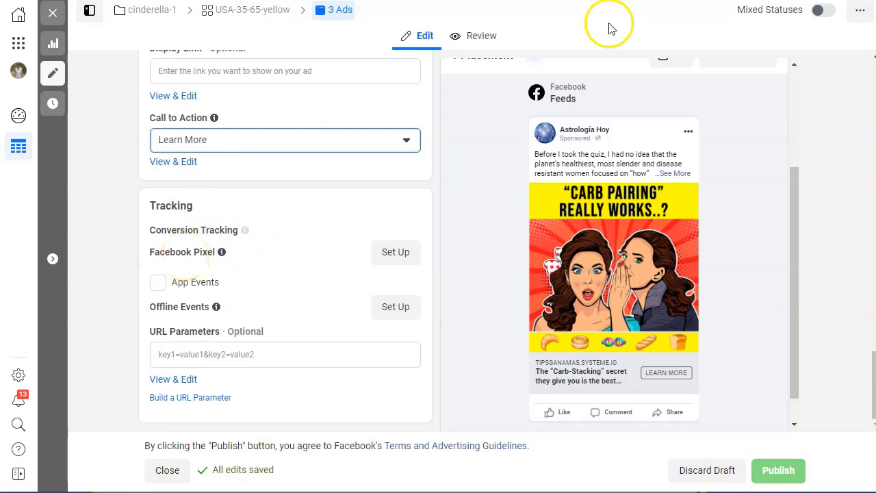
{"action": "left_click", "coordinate": [395, 252]}
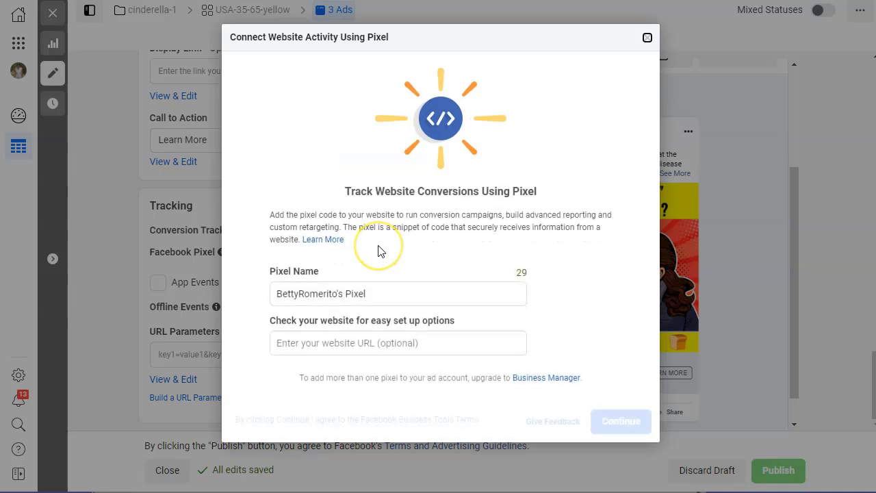
{"action": "left_click", "coordinate": [323, 296]}
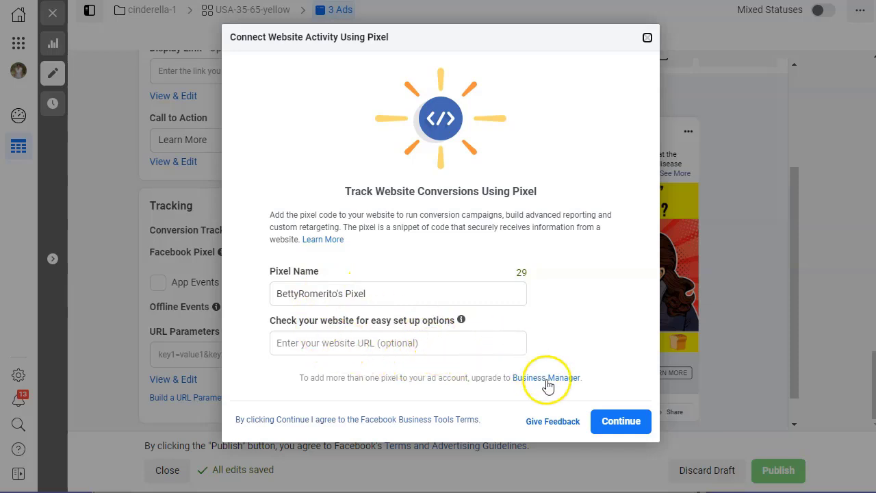
{"action": "left_click", "coordinate": [605, 420]}
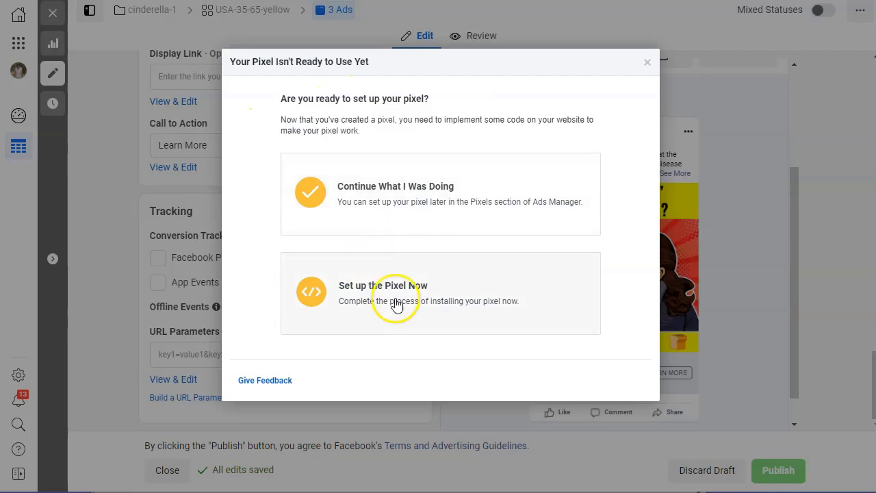
Step: Choose to install the pixel manually, copy its base code to the clipboard, and close the setup without adding event code
{"action": "left_click", "coordinate": [387, 293]}
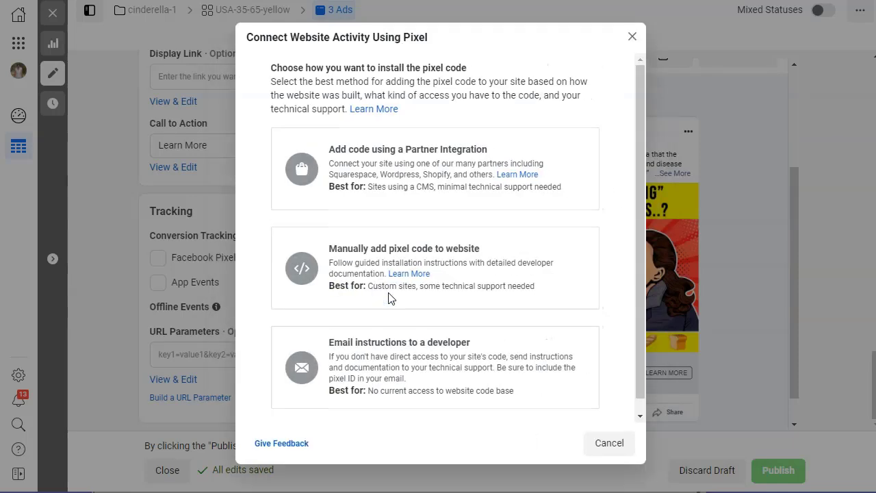
{"action": "left_click", "coordinate": [359, 272]}
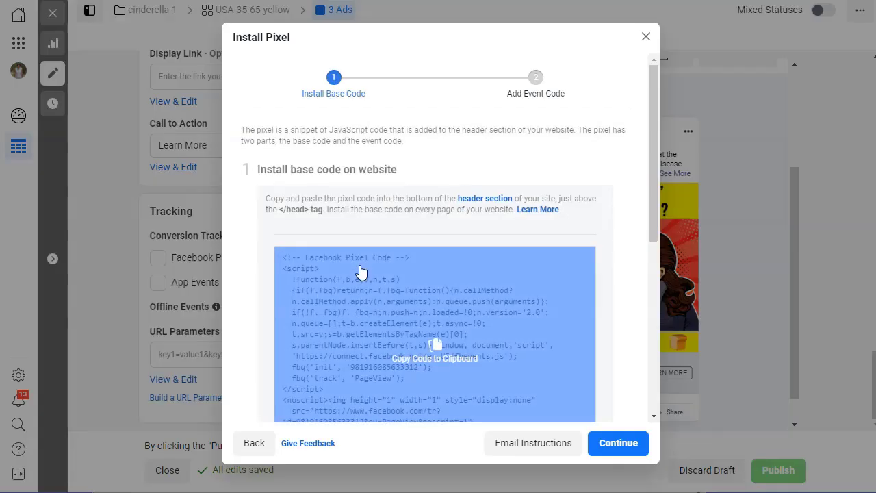
{"action": "left_click", "coordinate": [431, 347]}
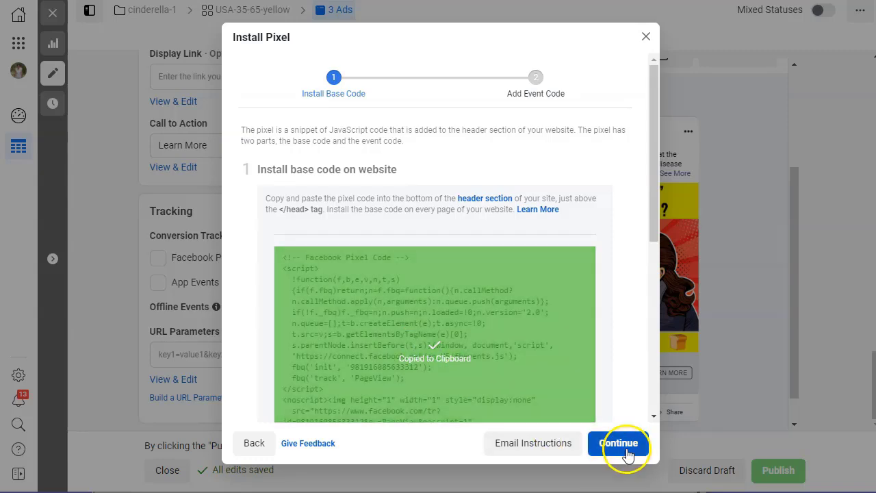
{"action": "left_click", "coordinate": [613, 445]}
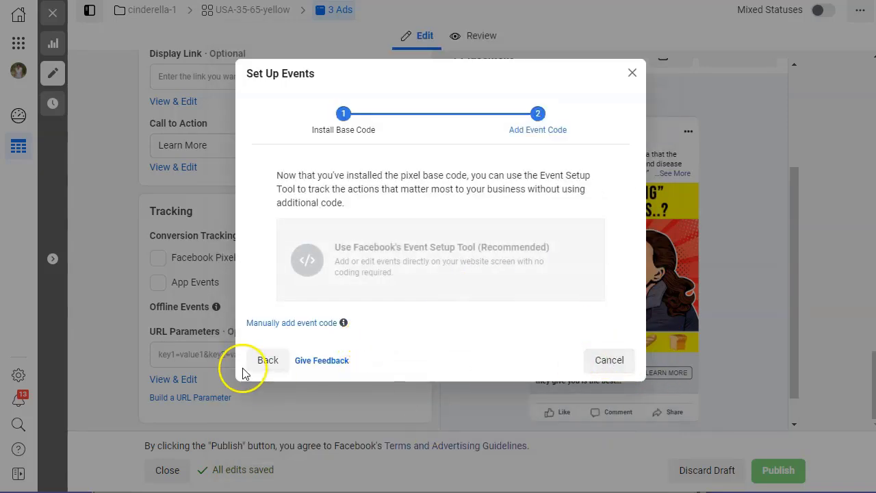
{"action": "left_click", "coordinate": [631, 73]}
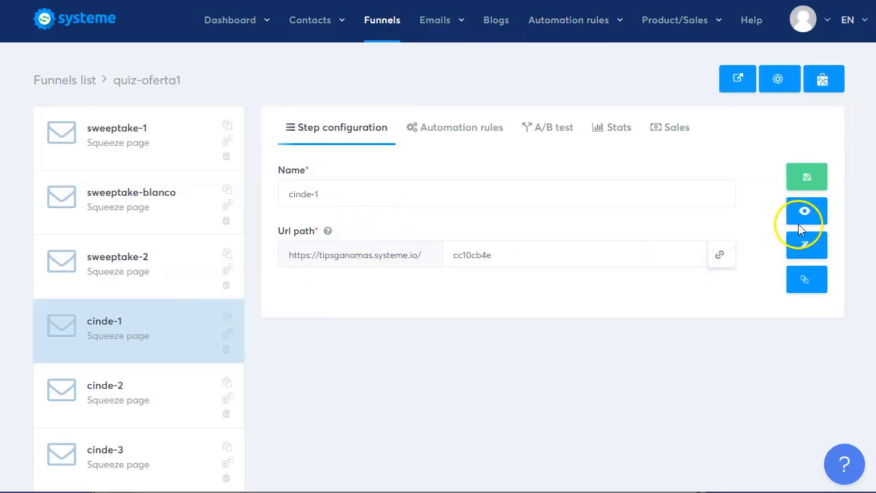
Step: In systeme.io, add the copied pixel base code to the cinde-1 page's header tracking code and save the page
{"action": "left_click", "coordinate": [804, 246]}
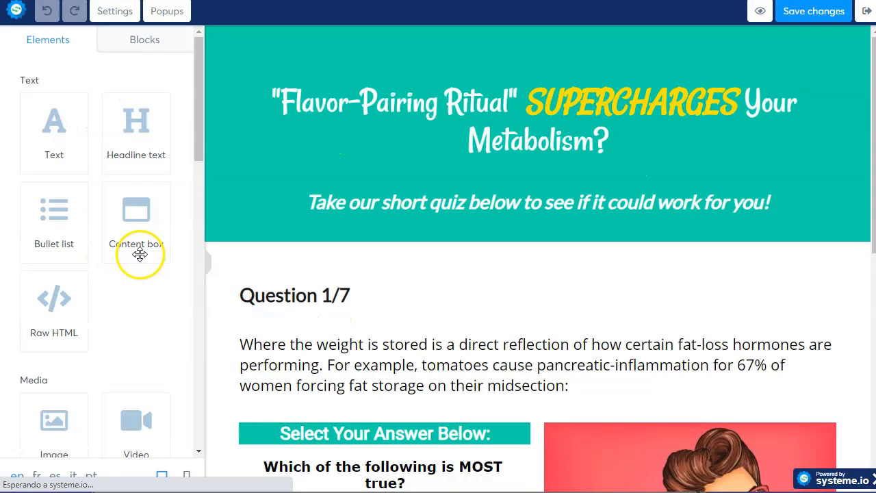
{"action": "left_click", "coordinate": [119, 13]}
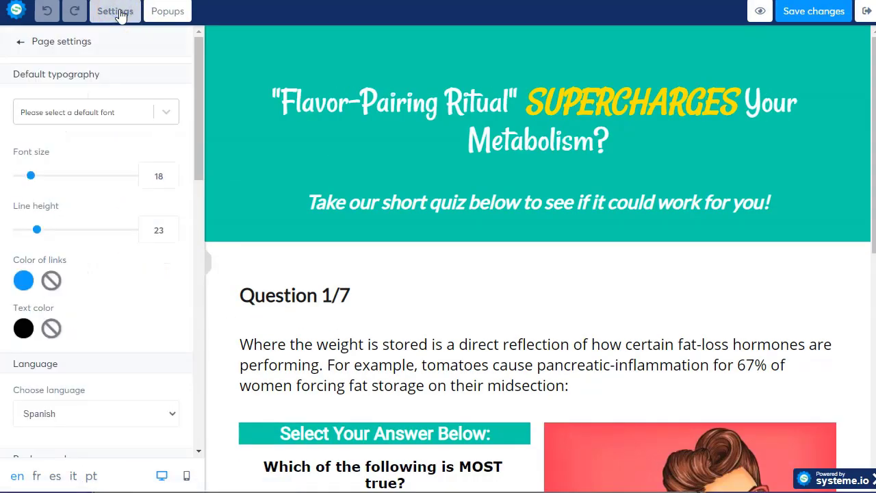
{"action": "left_click", "coordinate": [113, 12]}
{"action": "scroll", "coordinate": [31, 285], "scroll_direction": "down", "scroll_amount": 10}
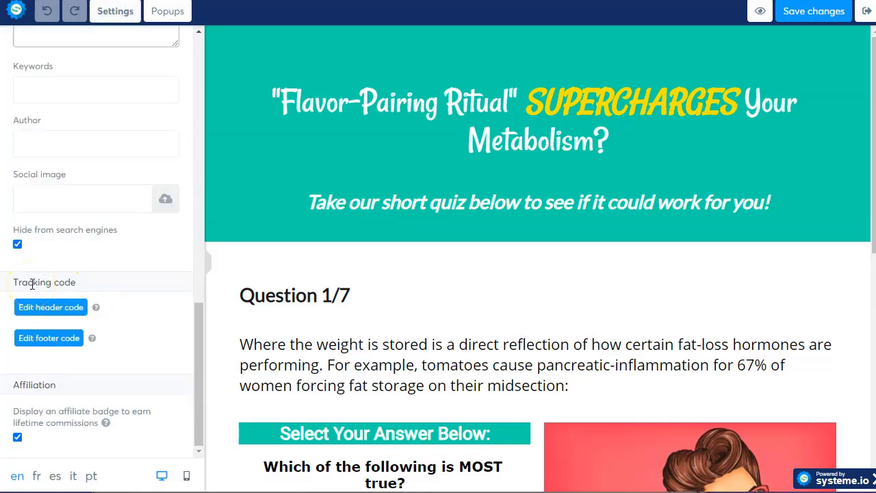
{"action": "left_click", "coordinate": [43, 308]}
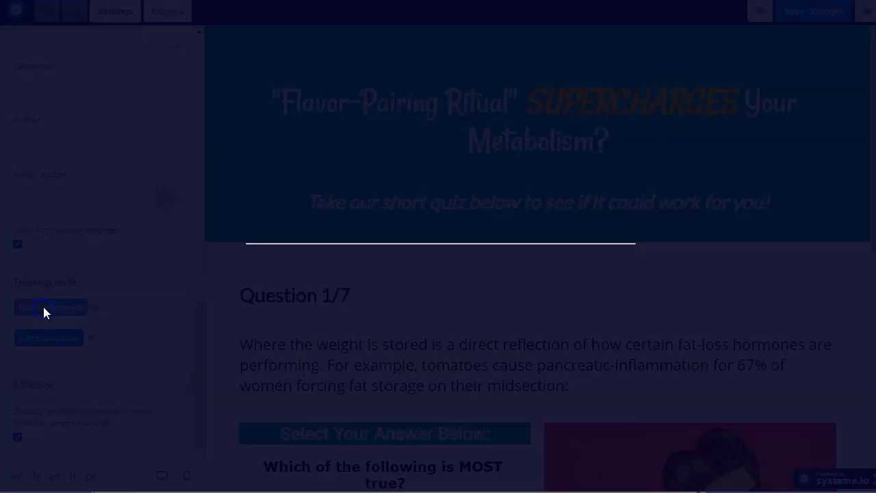
{"action": "key", "text": "ctrl+v"}
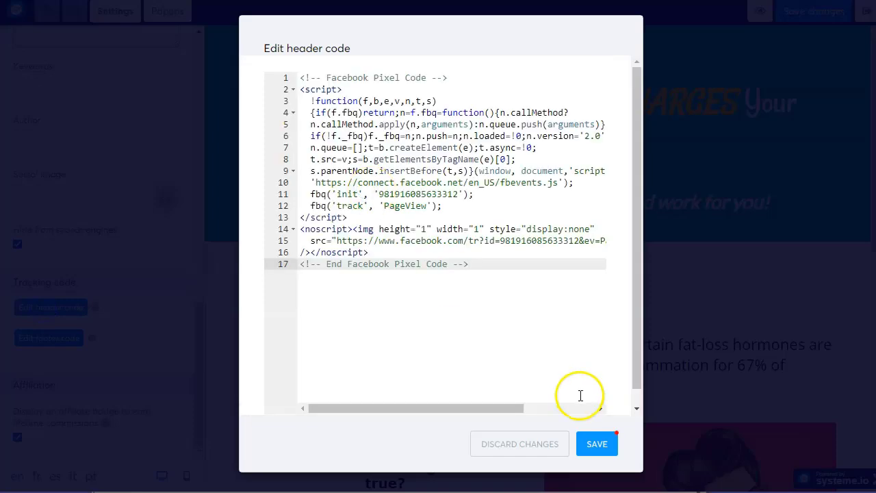
{"action": "left_click", "coordinate": [595, 445]}
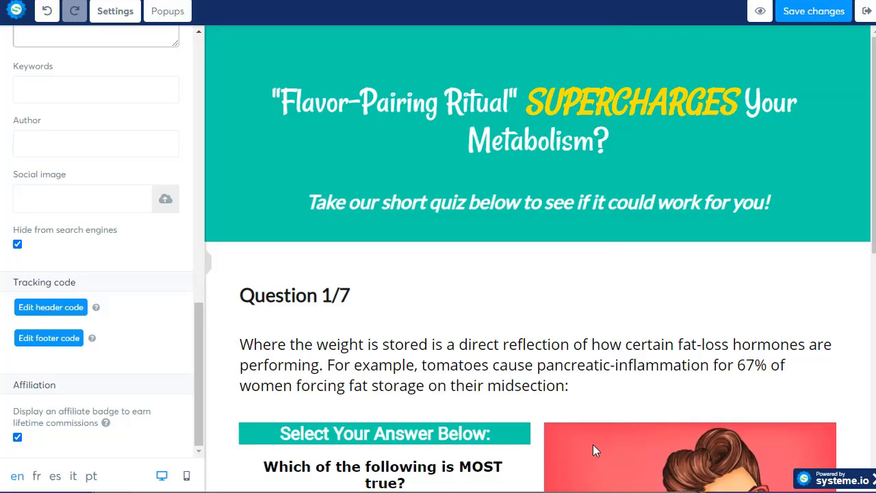
{"action": "left_click", "coordinate": [796, 20]}
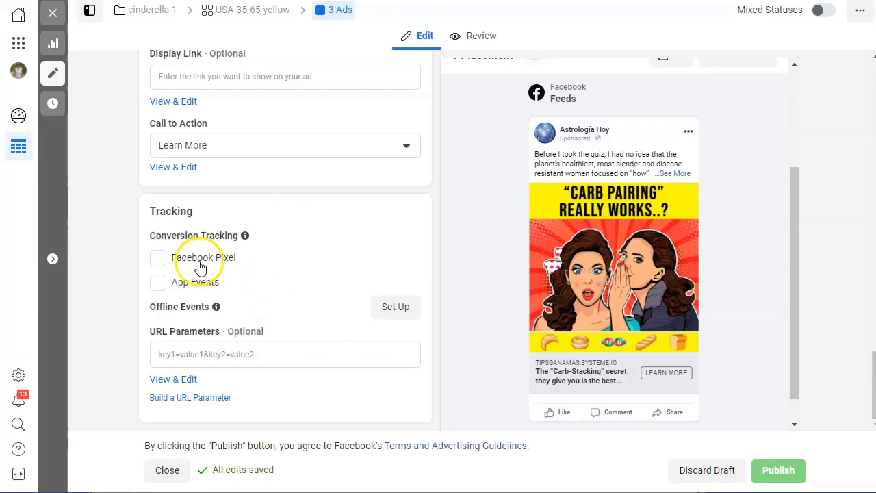
Step: Back in Facebook Ads Manager, leave Facebook Pixel tracking off and set the ads' URL parameters to id1=yellow&id2=usa35-65
{"action": "left_click", "coordinate": [158, 258]}
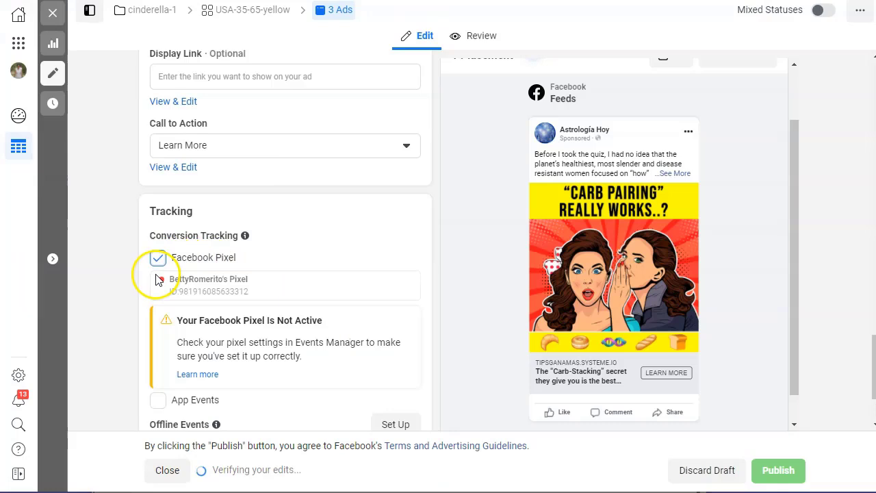
{"action": "scroll", "coordinate": [328, 303], "scroll_direction": "down", "scroll_amount": 1}
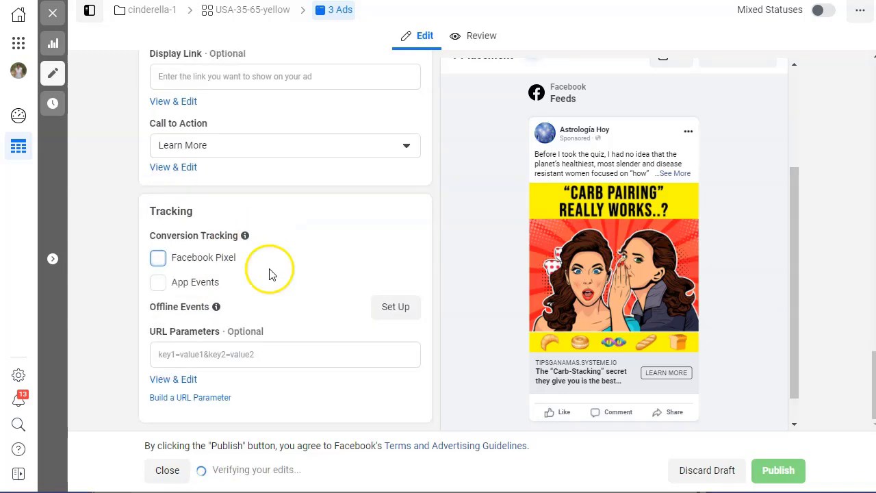
{"action": "left_click", "coordinate": [251, 353]}
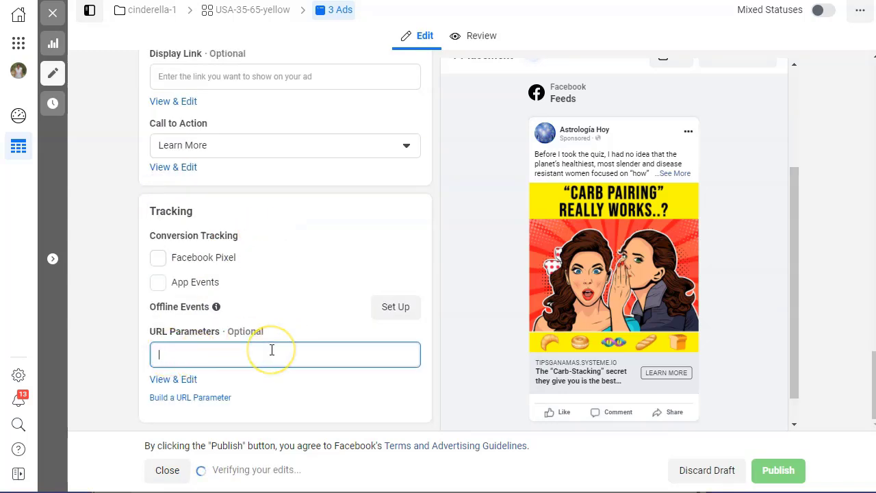
{"action": "type", "text": "id1=yellow&id2=usa35-65"}
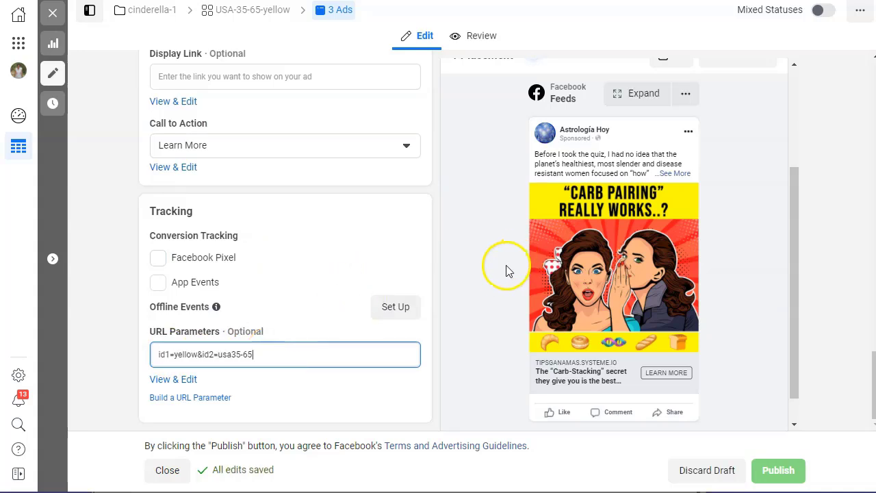
Step: Review the ads' Facebook Feeds preview and check their settings, from destination and primary text up to identity and ad name
{"action": "scroll", "coordinate": [616, 141], "scroll_direction": "up", "scroll_amount": 3}
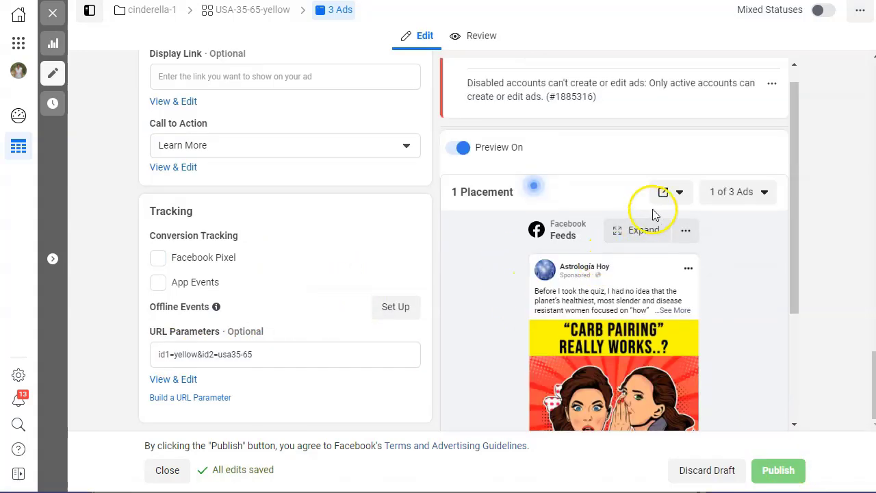
{"action": "scroll", "coordinate": [744, 289], "scroll_direction": "down", "scroll_amount": 1}
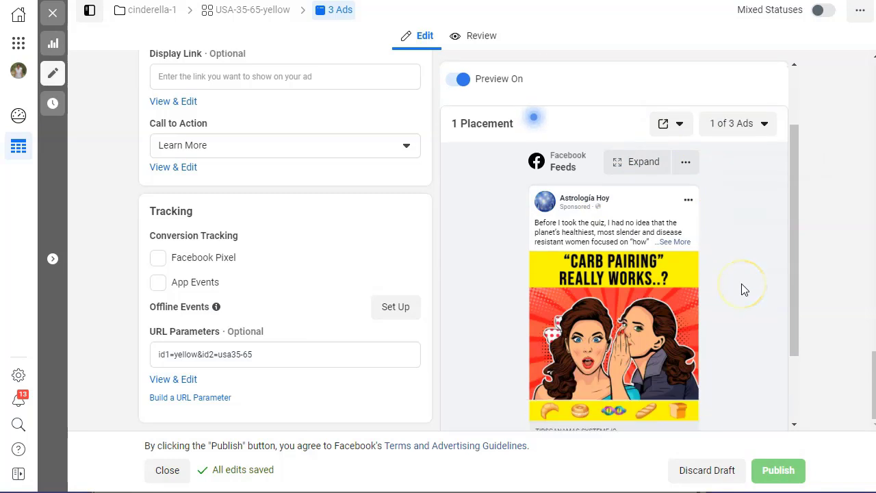
{"action": "scroll", "coordinate": [744, 290], "scroll_direction": "down", "scroll_amount": 2}
{"action": "scroll", "coordinate": [744, 290], "scroll_direction": "up", "scroll_amount": 3}
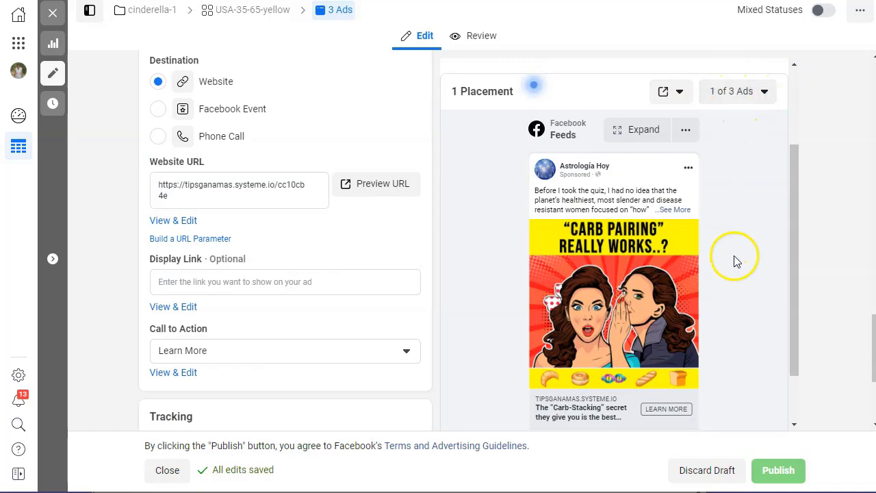
{"action": "scroll", "coordinate": [101, 295], "scroll_direction": "up", "scroll_amount": 3}
{"action": "scroll", "coordinate": [102, 295], "scroll_direction": "up", "scroll_amount": 15}
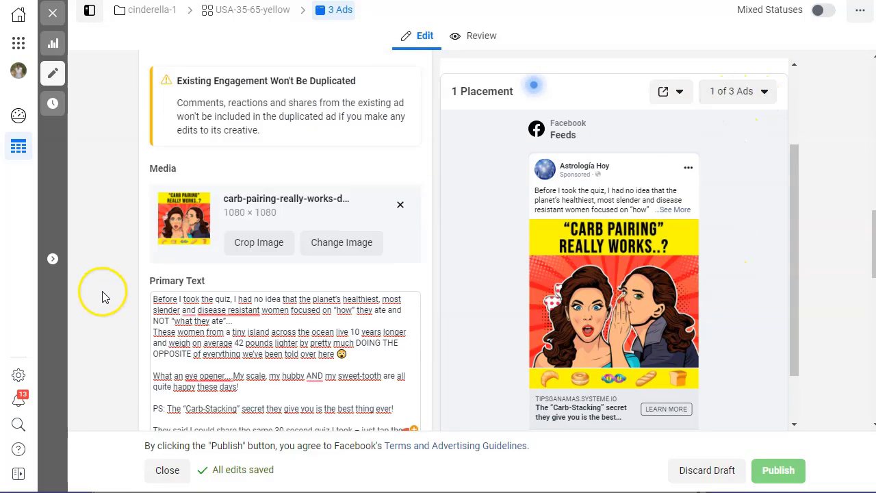
{"action": "scroll", "coordinate": [345, 240], "scroll_direction": "up", "scroll_amount": 2}
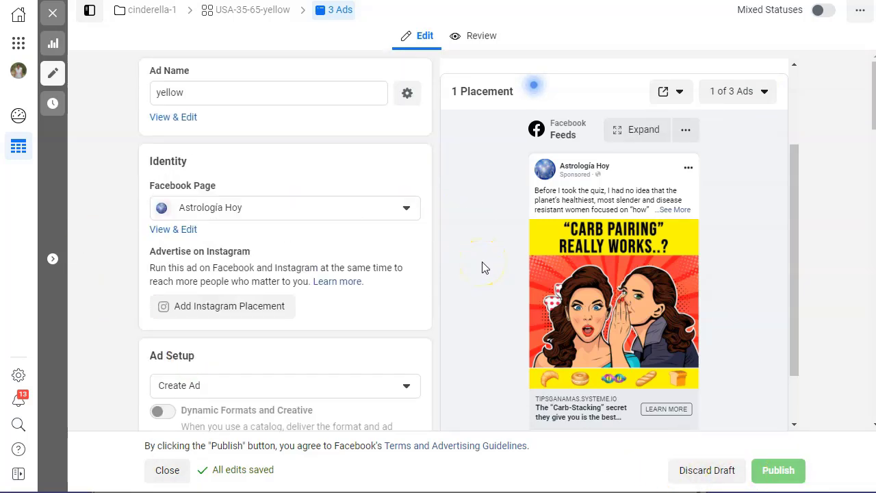
{"action": "scroll", "coordinate": [481, 272], "scroll_direction": "down", "scroll_amount": 1}
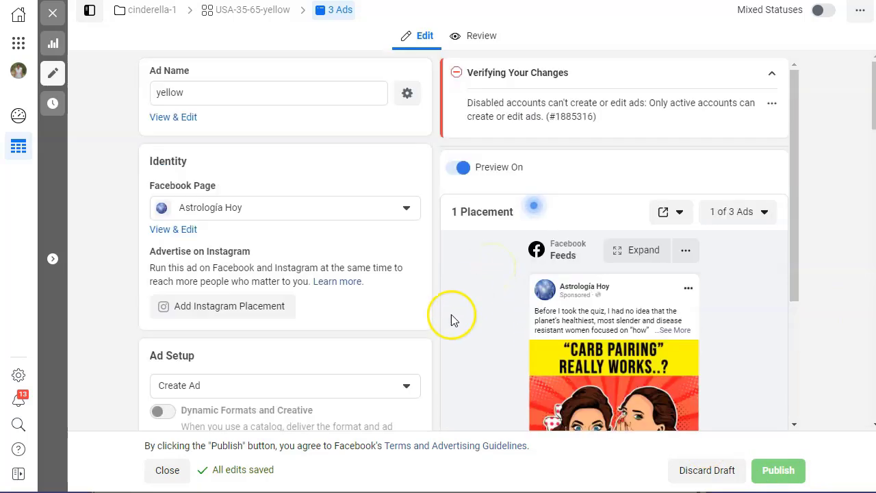
Step: Open the cinderella-1 campaign level and review its campaign details and budget optimization settings
{"action": "left_click", "coordinate": [132, 15]}
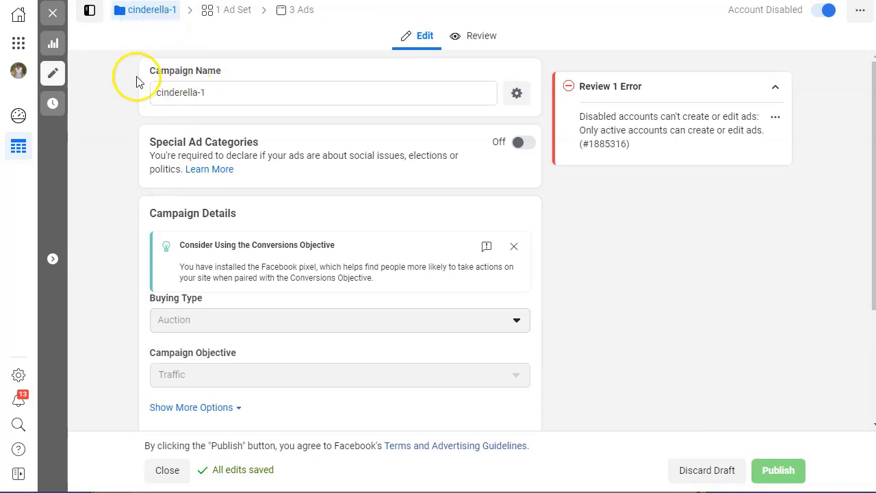
{"action": "scroll", "coordinate": [114, 274], "scroll_direction": "down", "scroll_amount": 2}
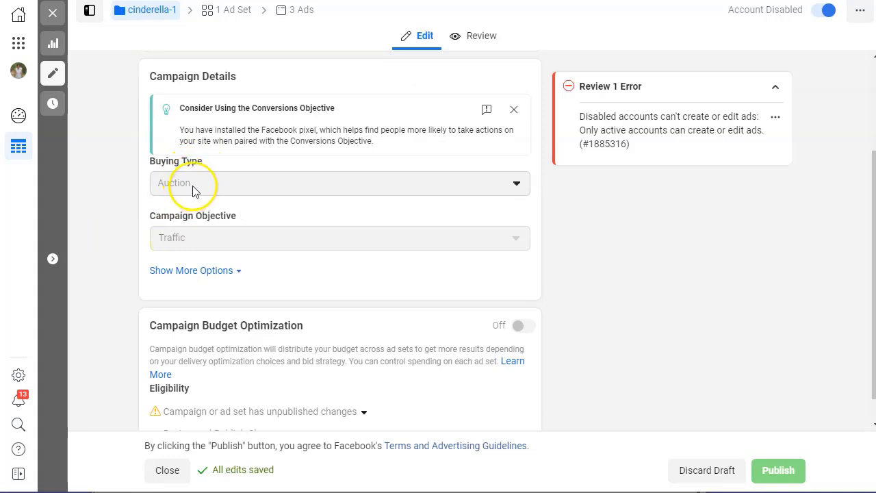
{"action": "scroll", "coordinate": [95, 335], "scroll_direction": "down", "scroll_amount": 1}
{"action": "scroll", "coordinate": [221, 162], "scroll_direction": "up", "scroll_amount": 3}
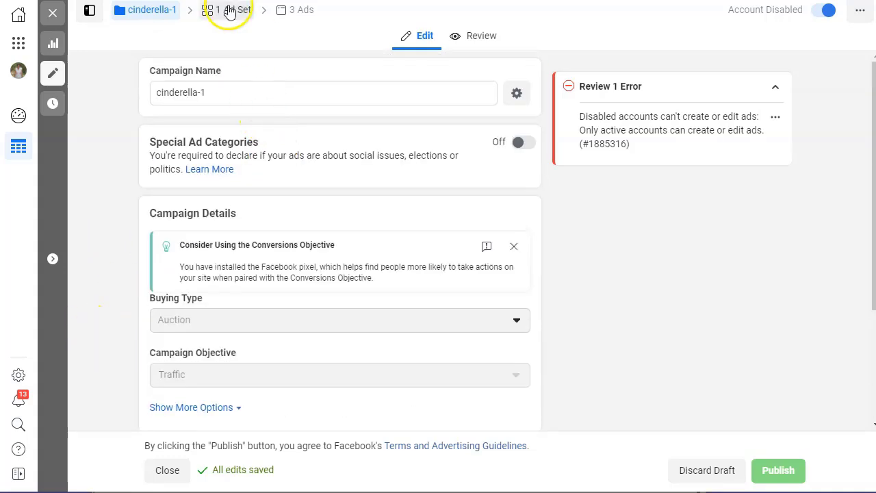